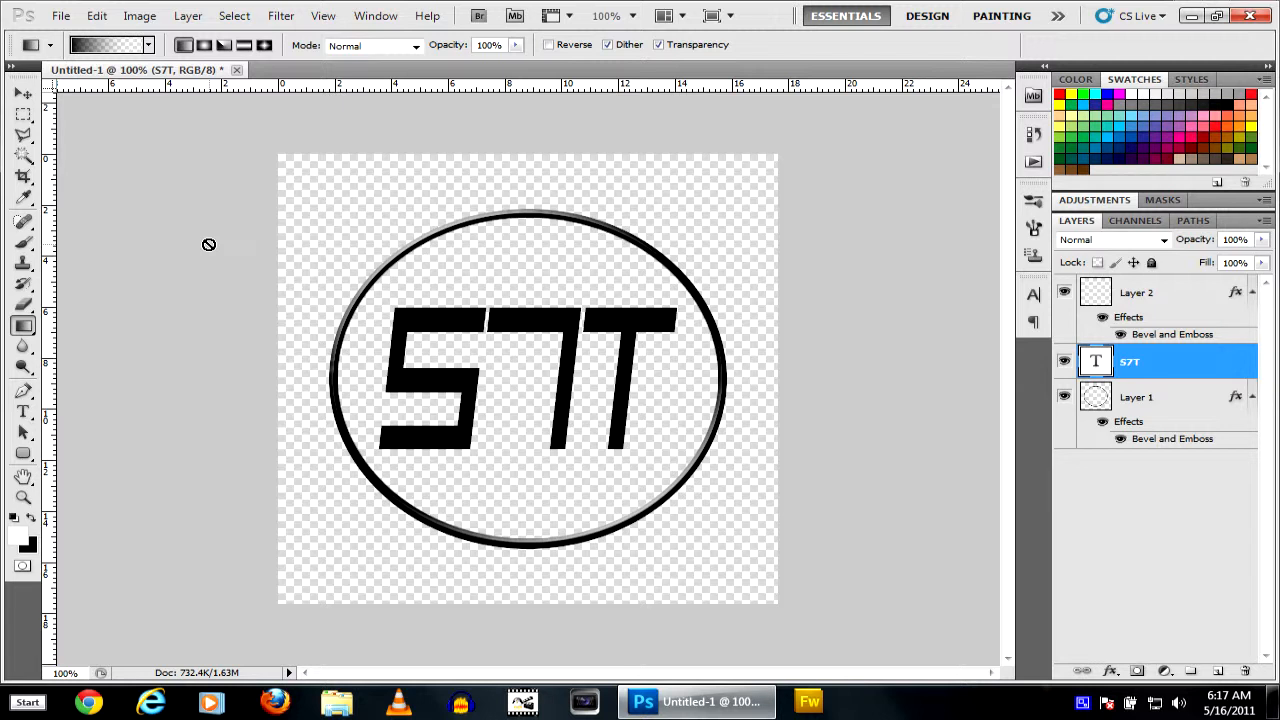
right_click(1081, 706)
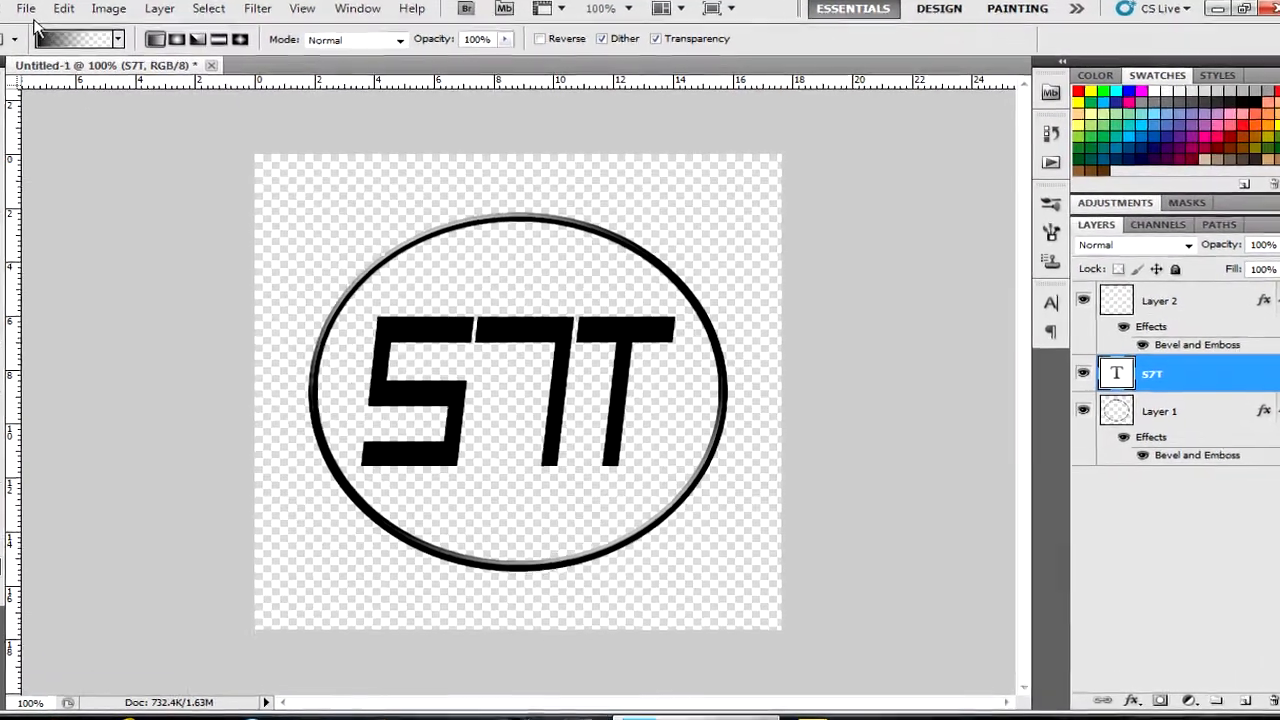
Create a new 500 × 500 pixel document with a transparent background at 72 pixels/inch
click(61, 16)
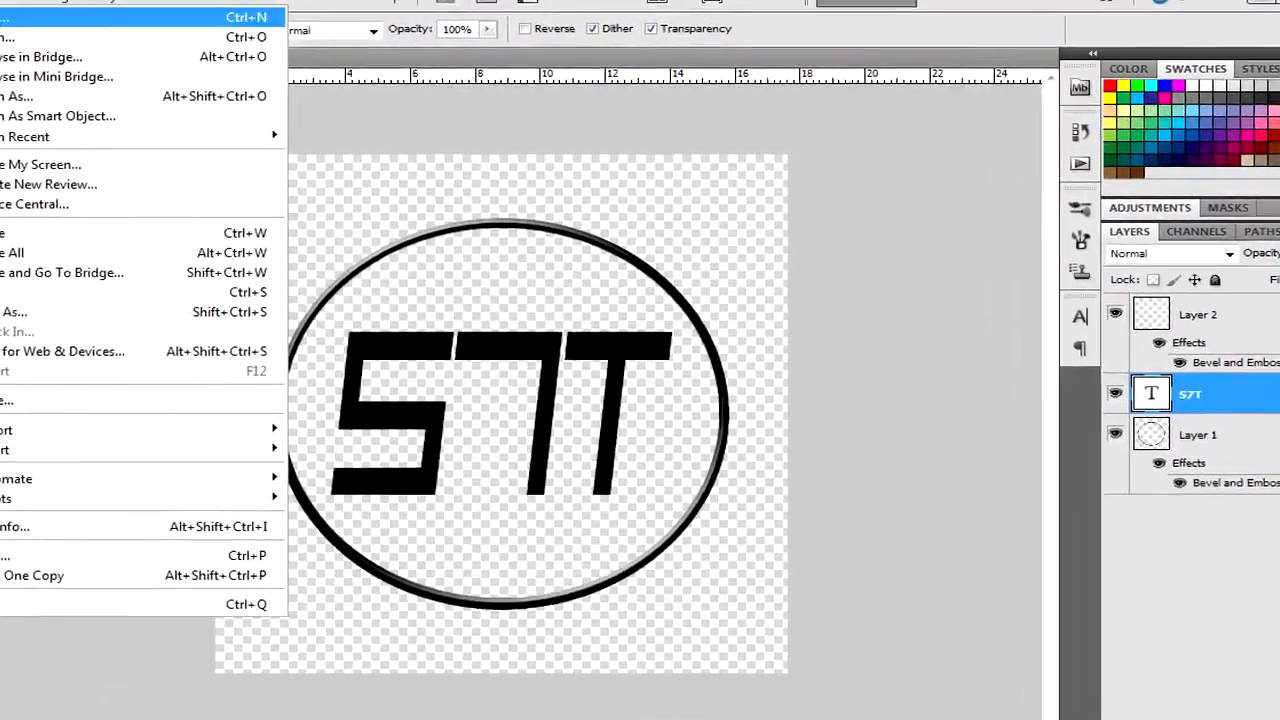
click(5, 17)
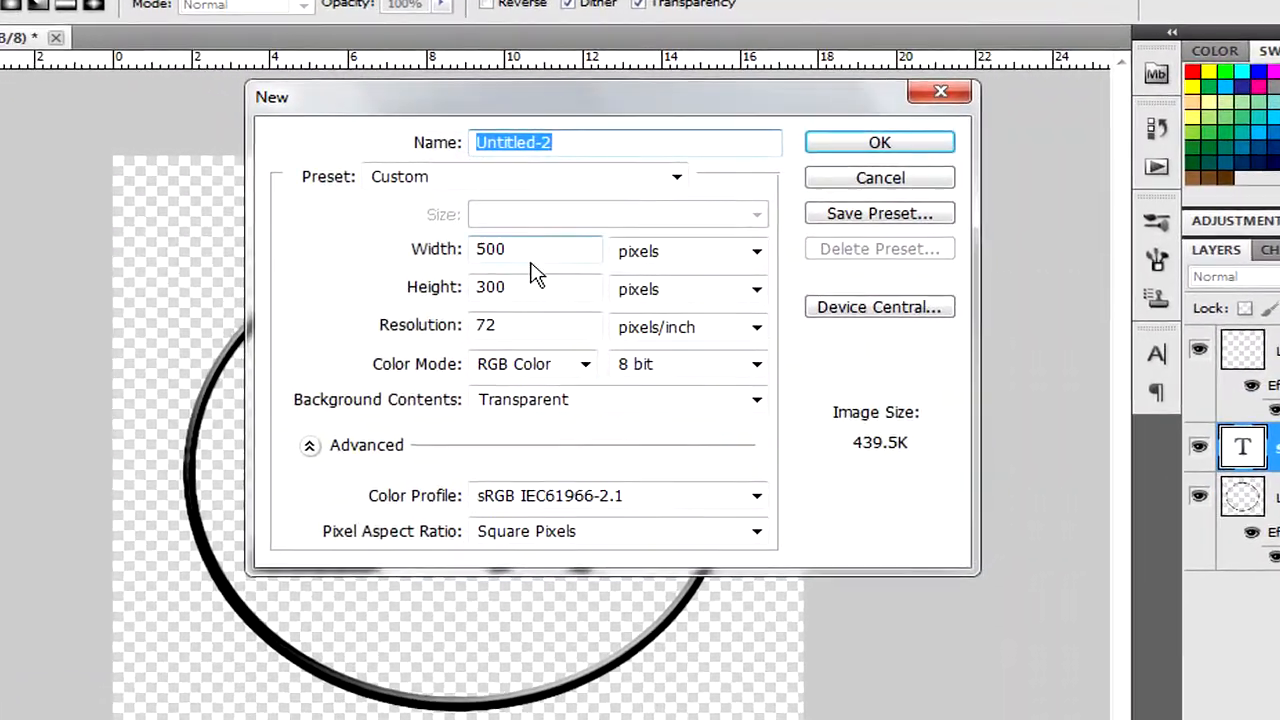
double_click(551, 250)
double_click(530, 294)
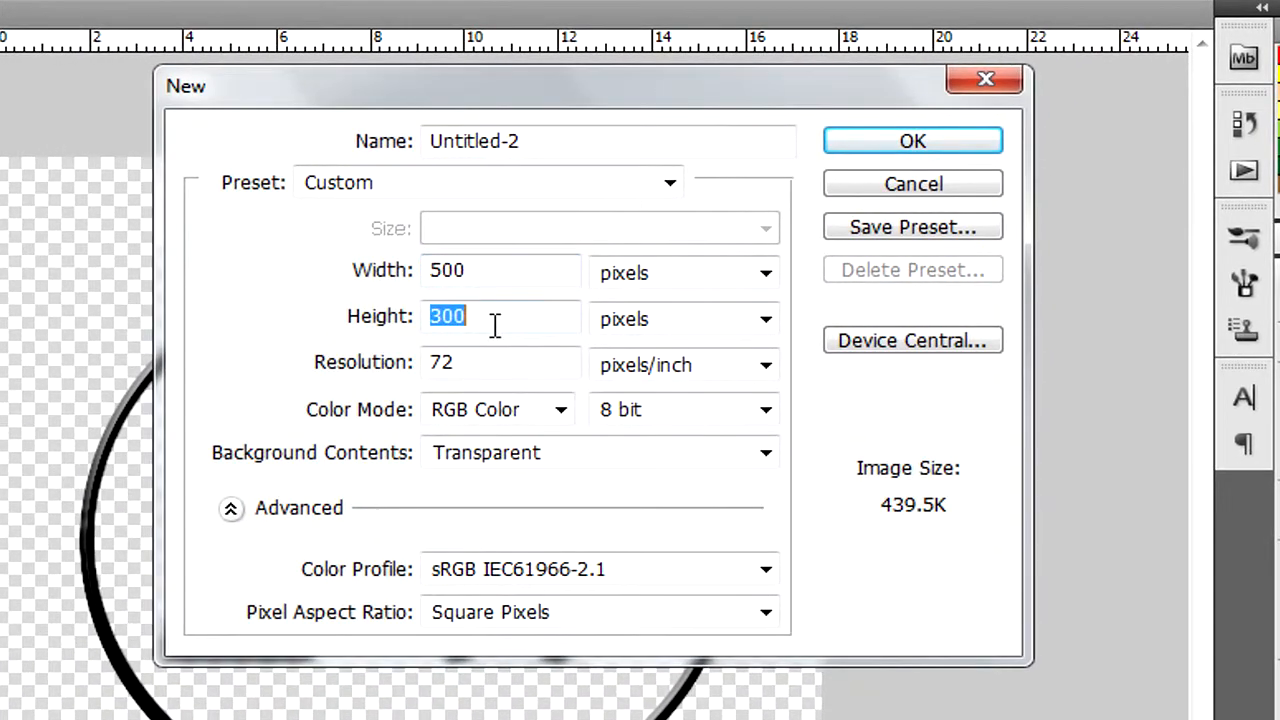
text(500)
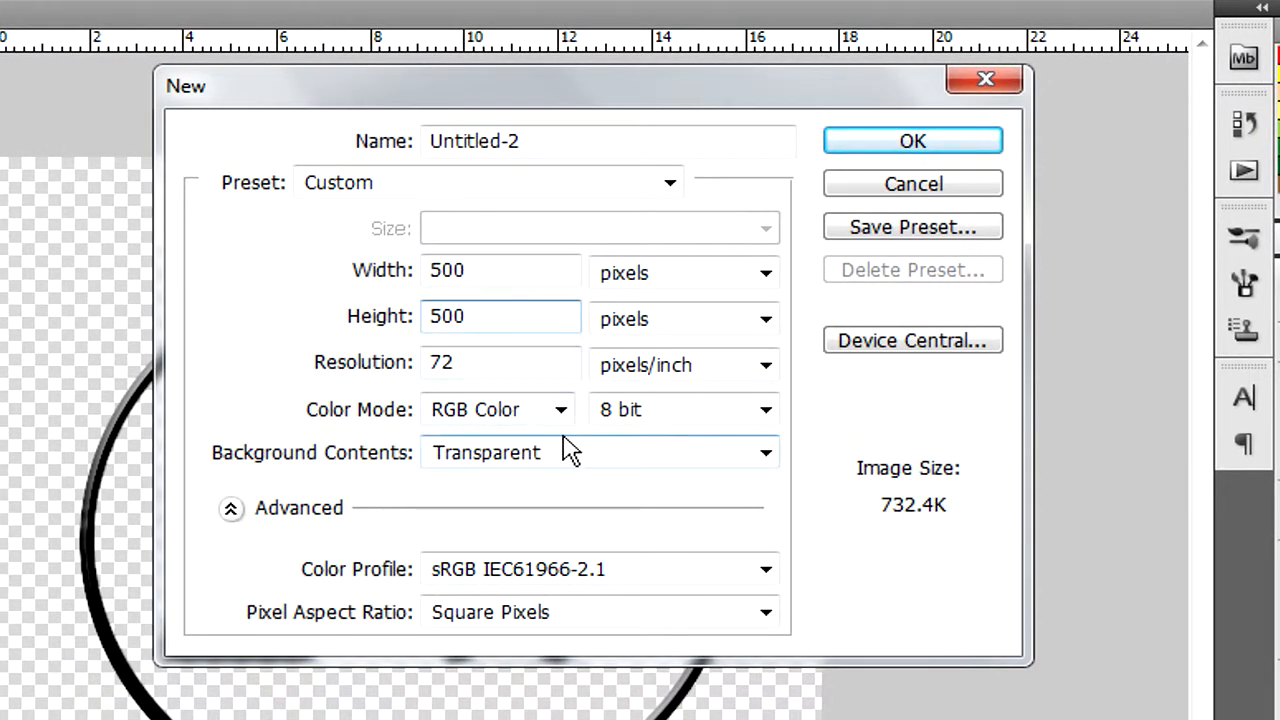
click(880, 148)
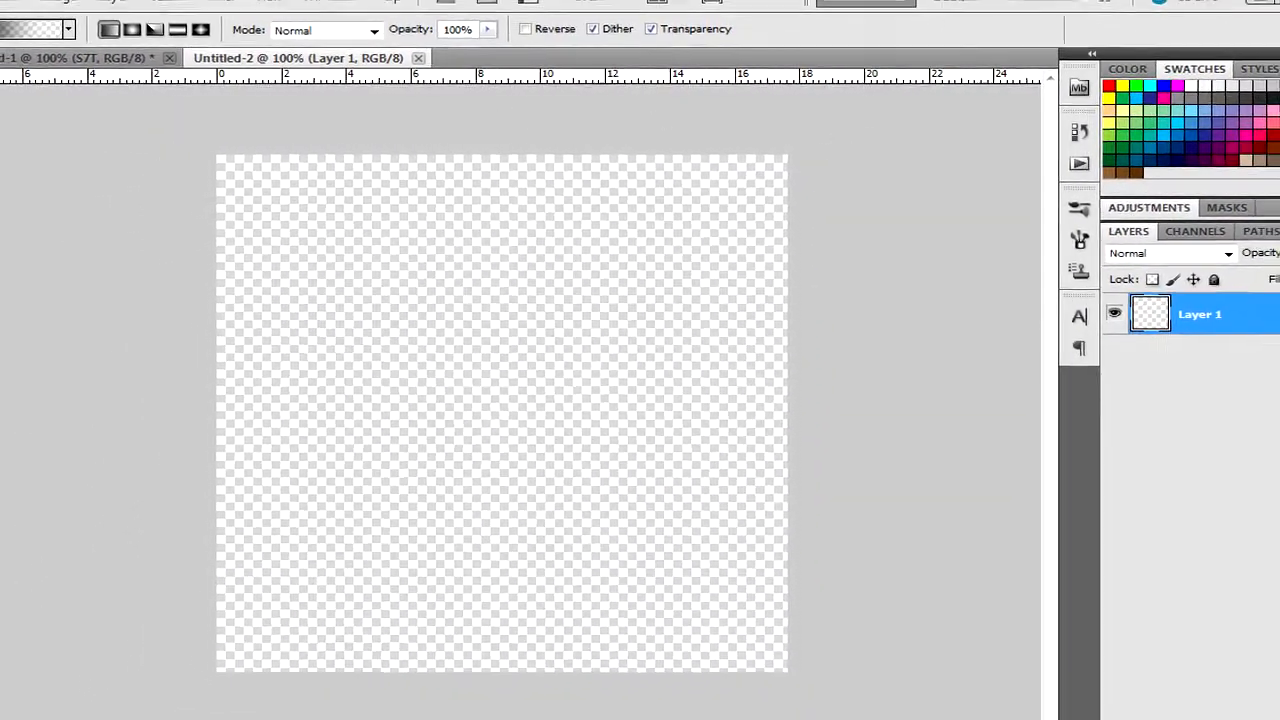
Draw a large elliptical selection covering most of the canvas, fill it with black and deselect it
click(16, 115)
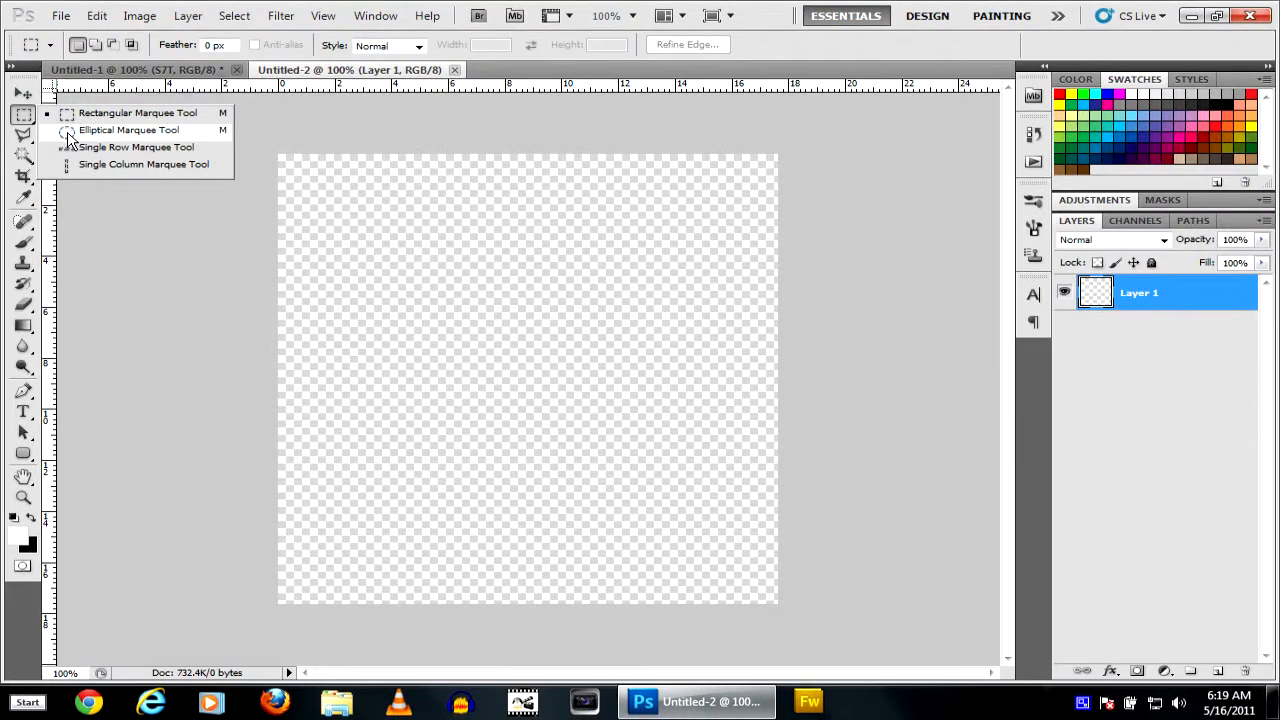
click(70, 133)
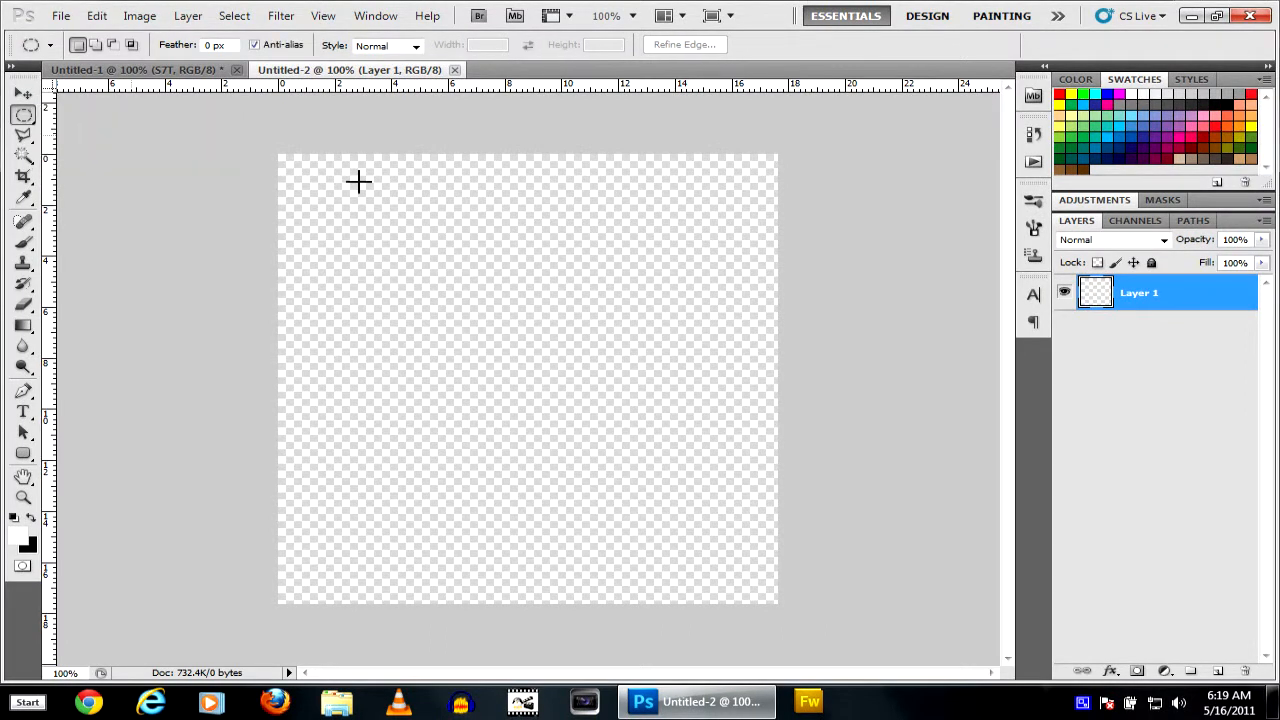
drag(502, 328, 738, 552)
key(x)
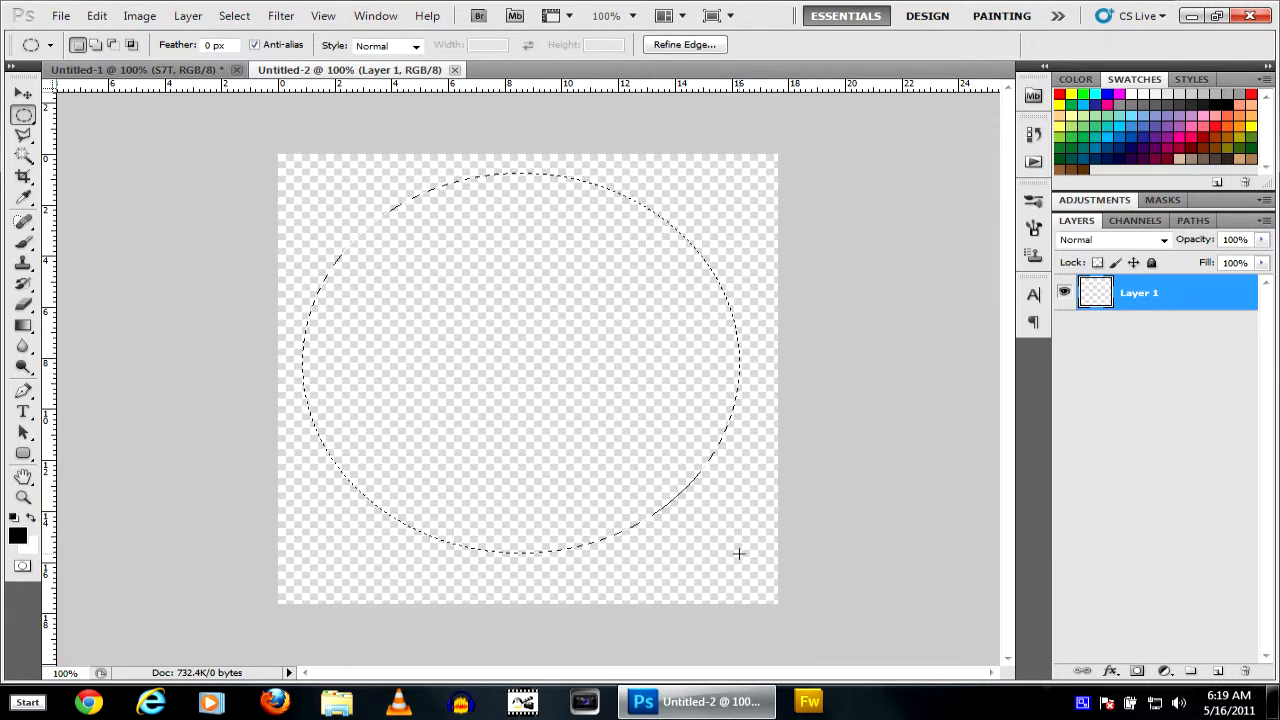
key(alt+BackSpace)
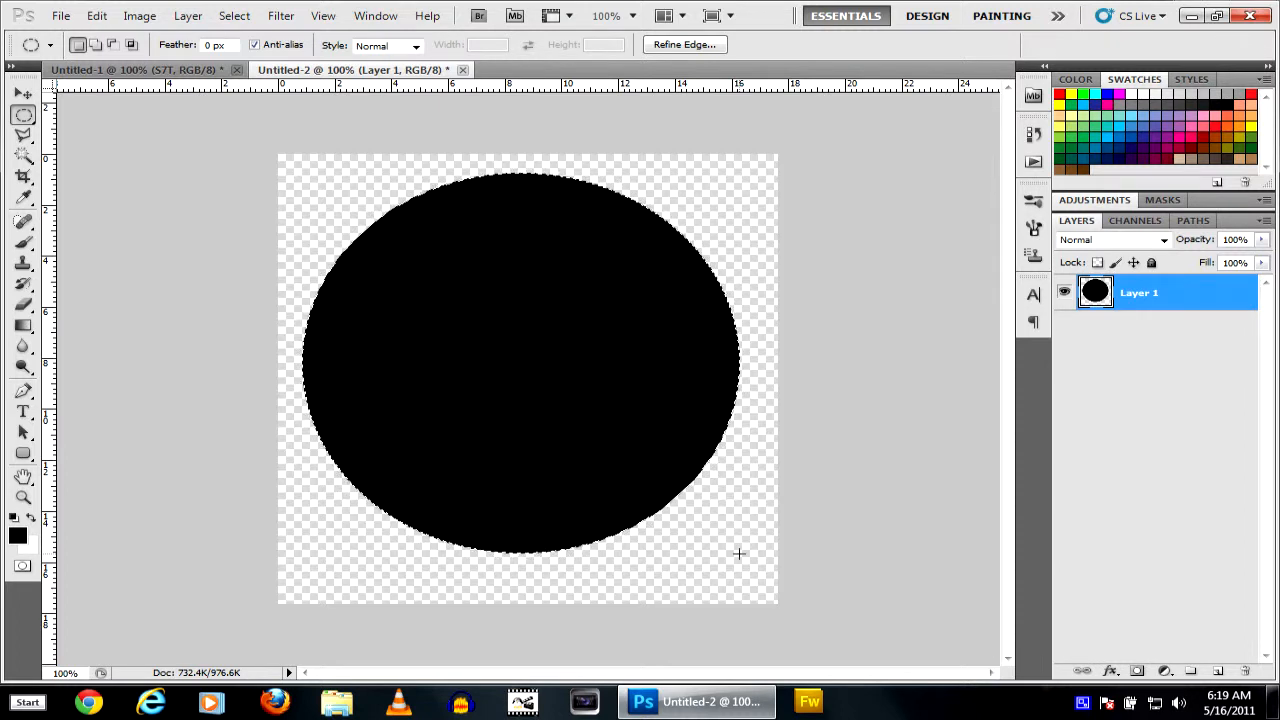
key(ctrl+d)
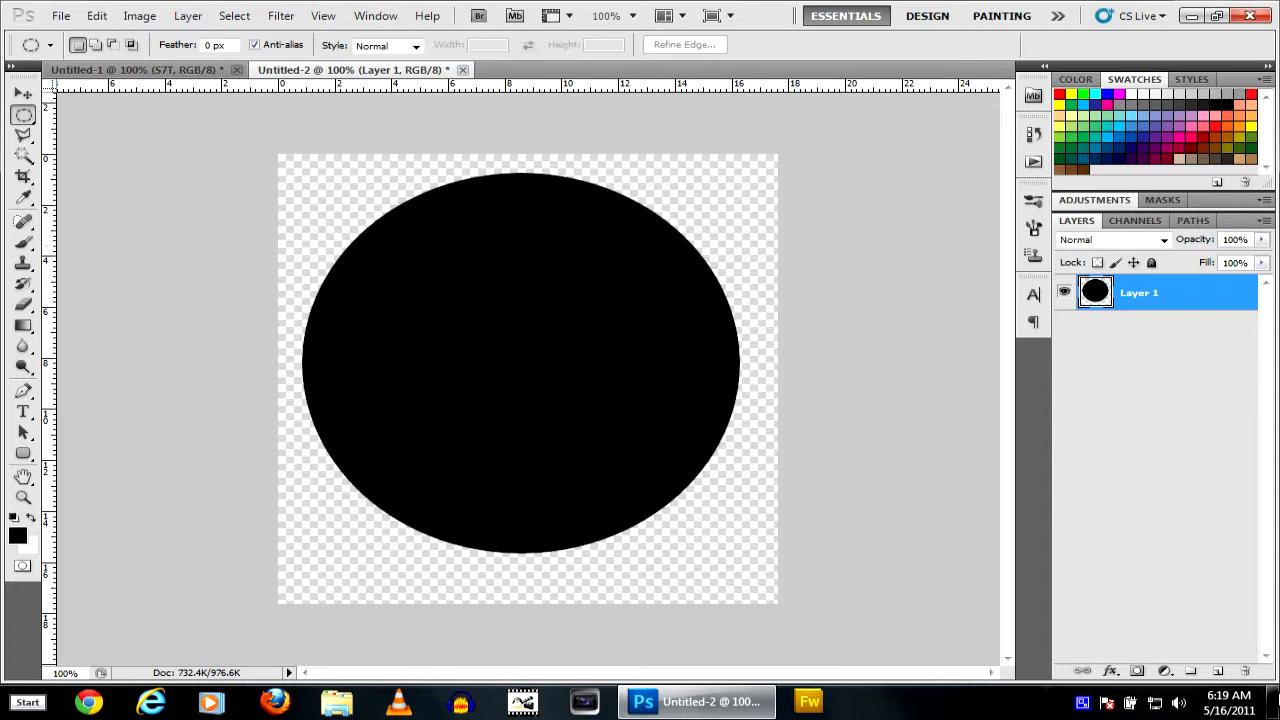
Fill a smaller ellipse with white on a new layer and centre it inside the black ellipse
click(1217, 671)
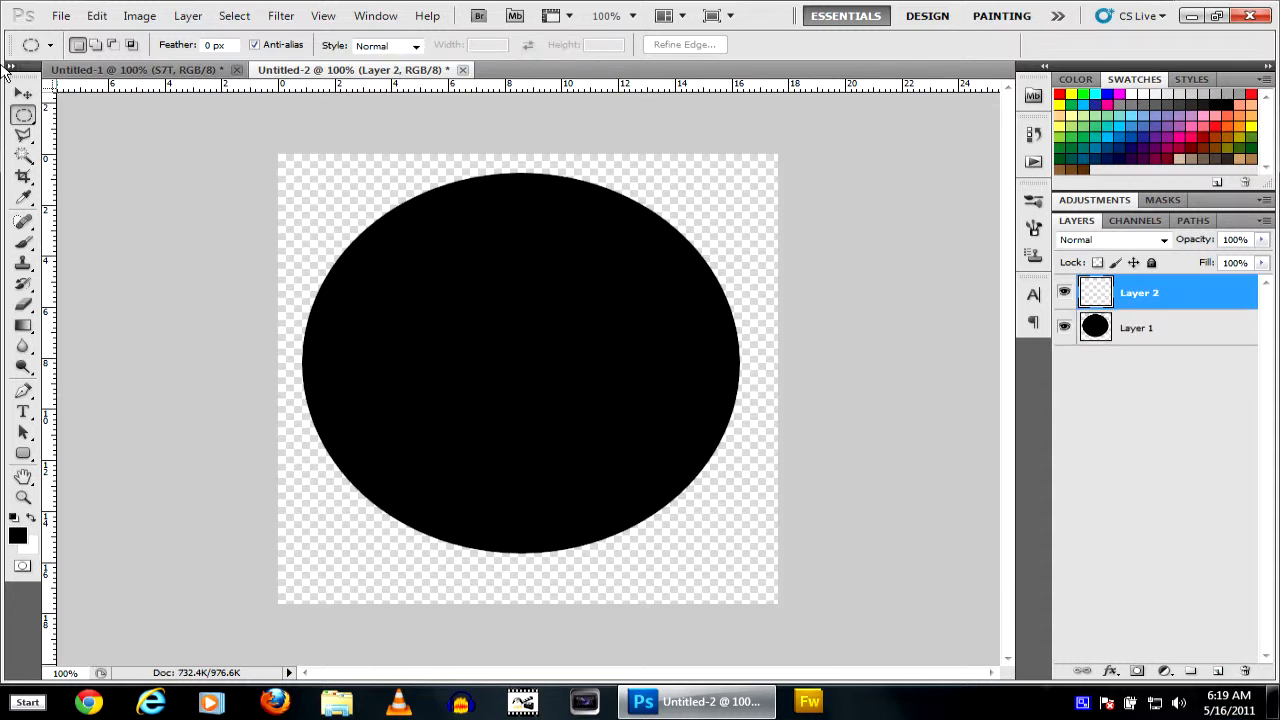
drag(394, 226, 714, 503)
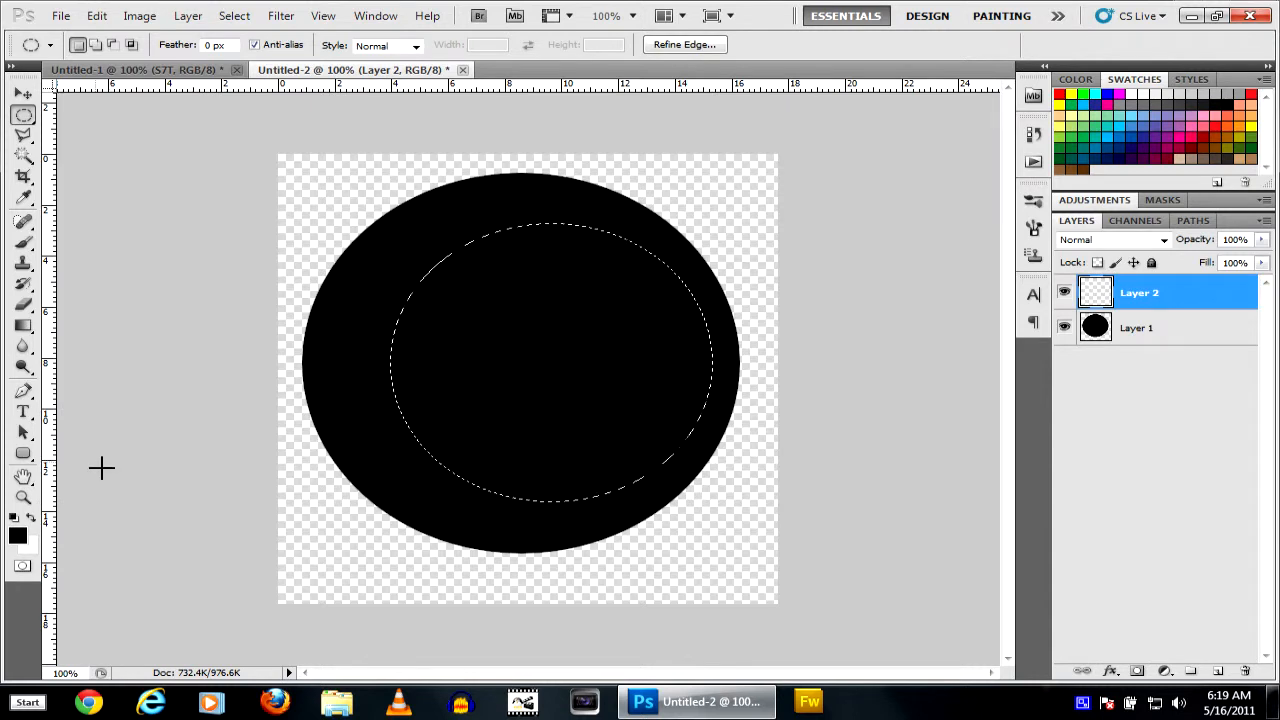
key(x)
key(alt+BackSpace)
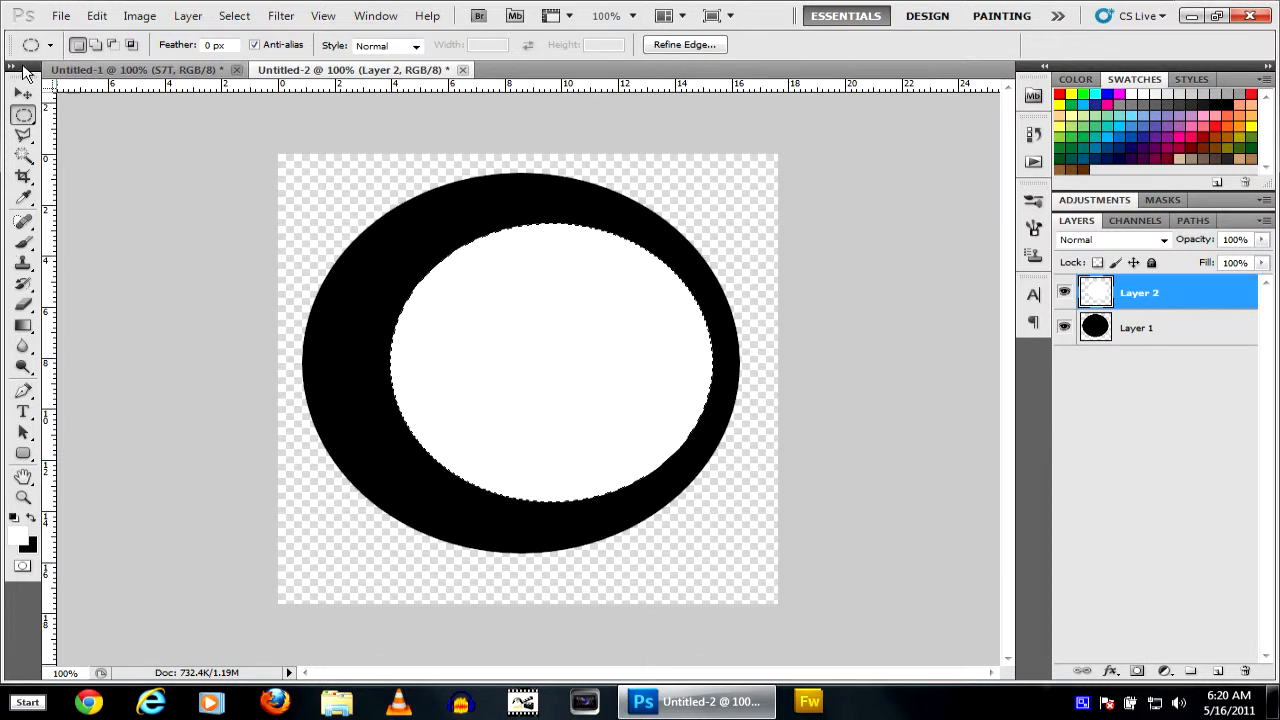
click(23, 92)
drag(562, 350, 518, 364)
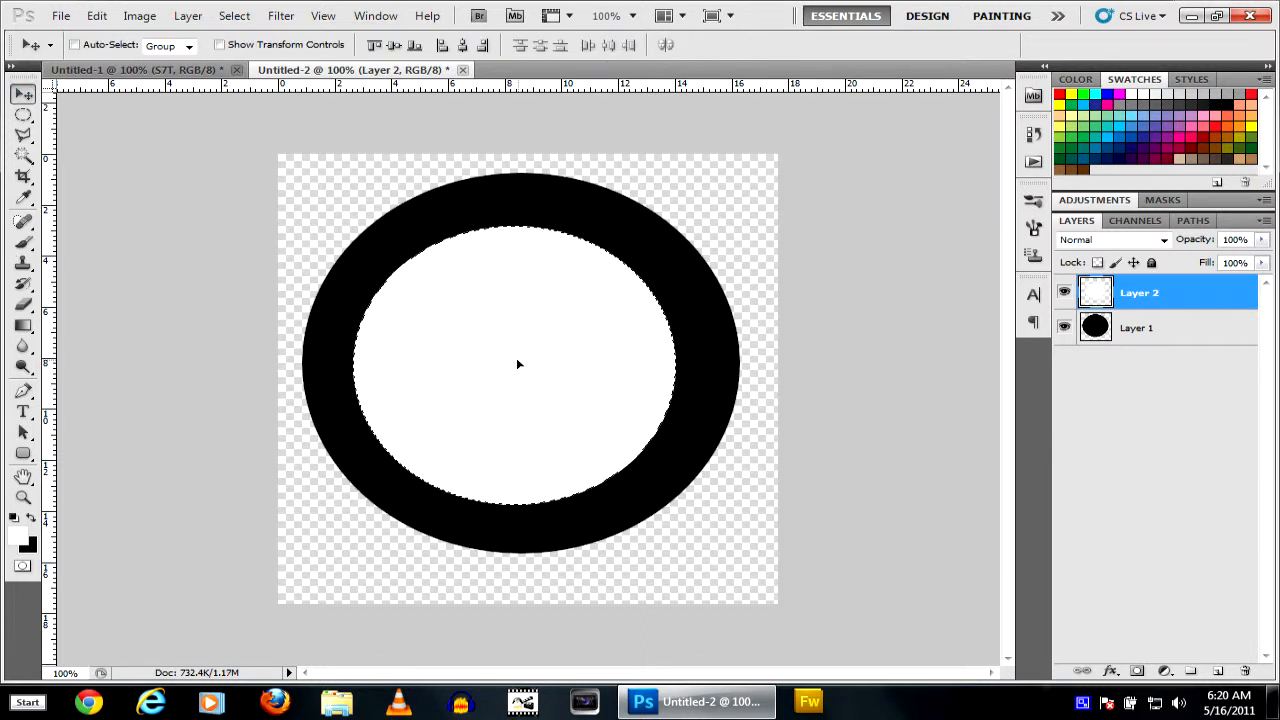
key(alt+t)
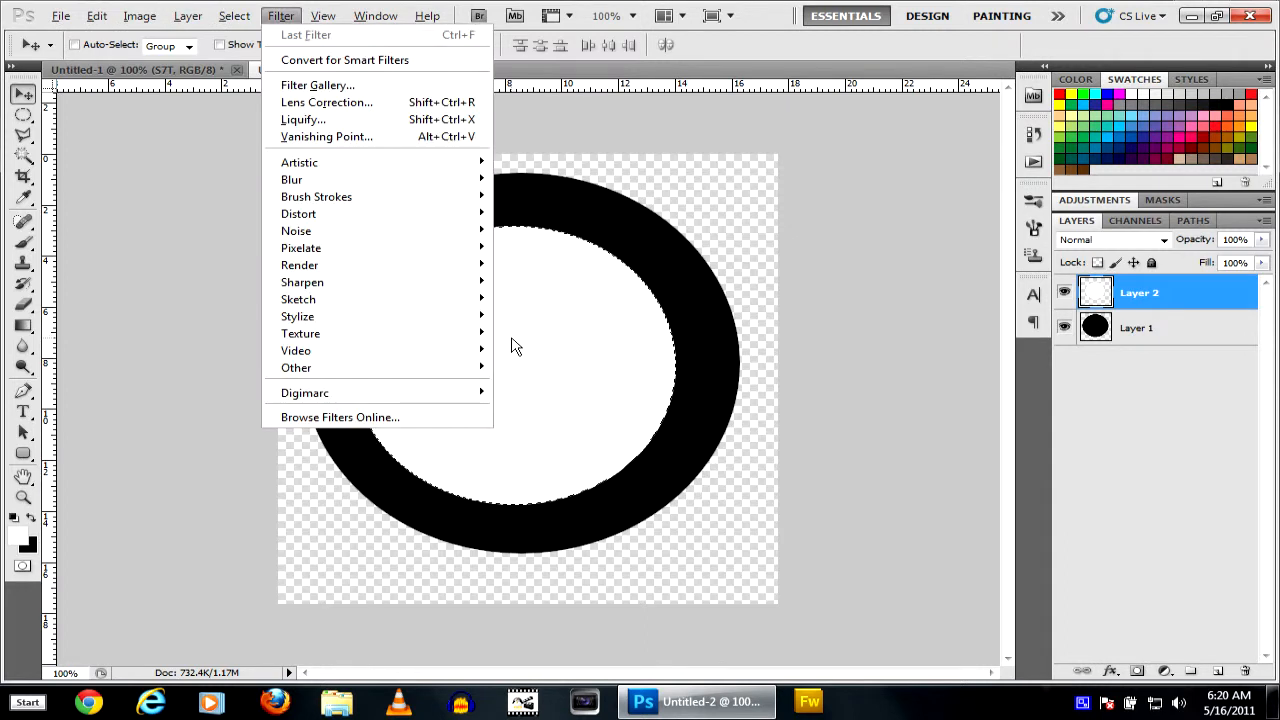
click(1235, 426)
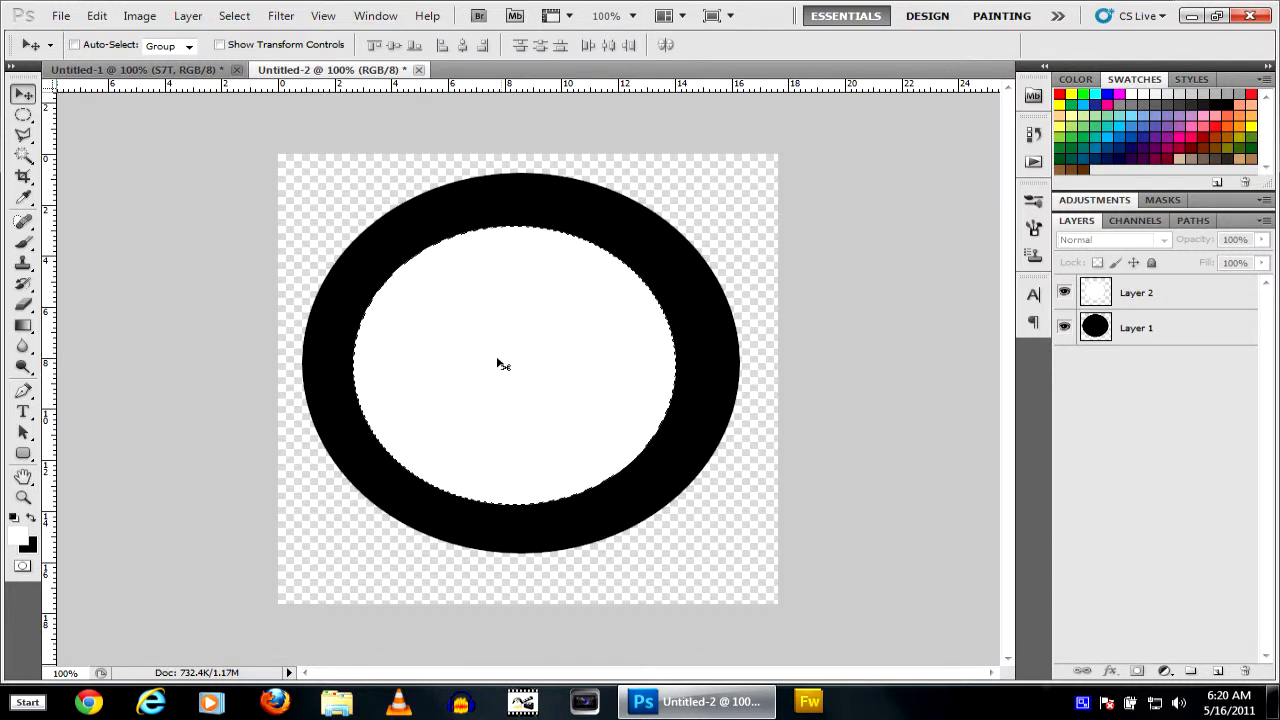
click(1147, 292)
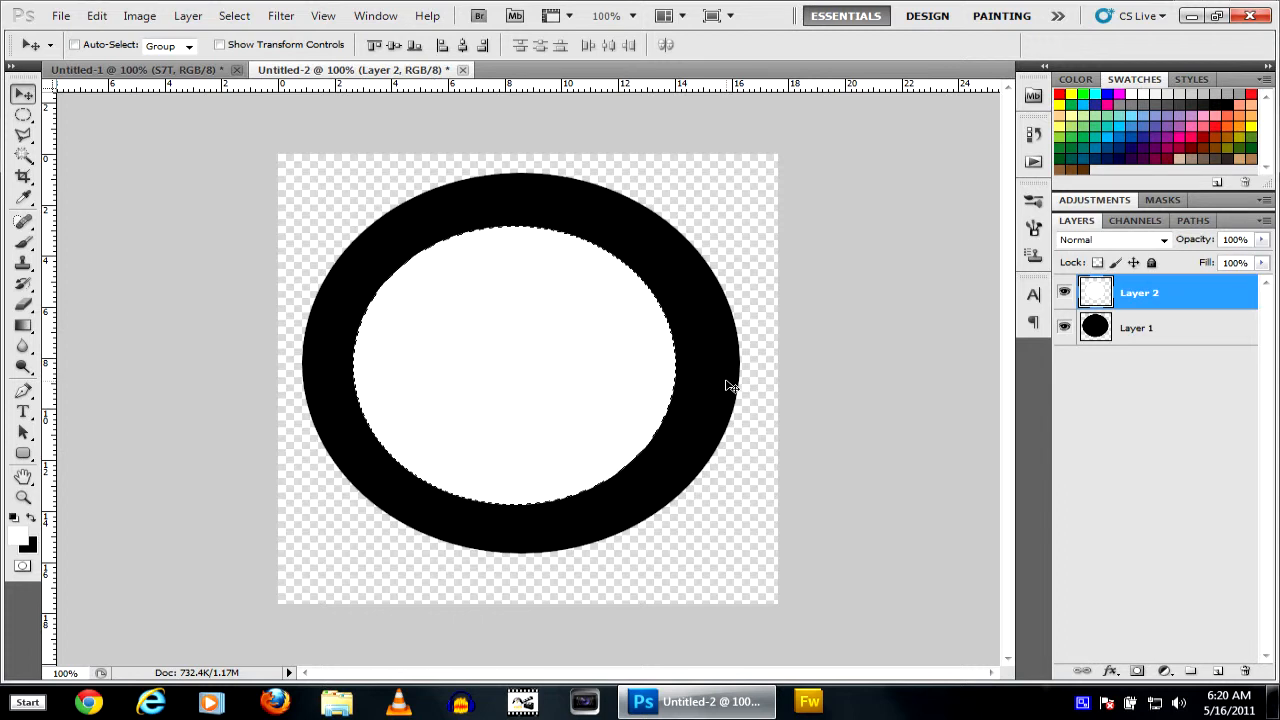
Free-transform the white ellipse on Layer 2 to about 127% width and stretch its height, leaving a thin black ring around it
key(ctrl+t)
drag(686, 372, 722, 369)
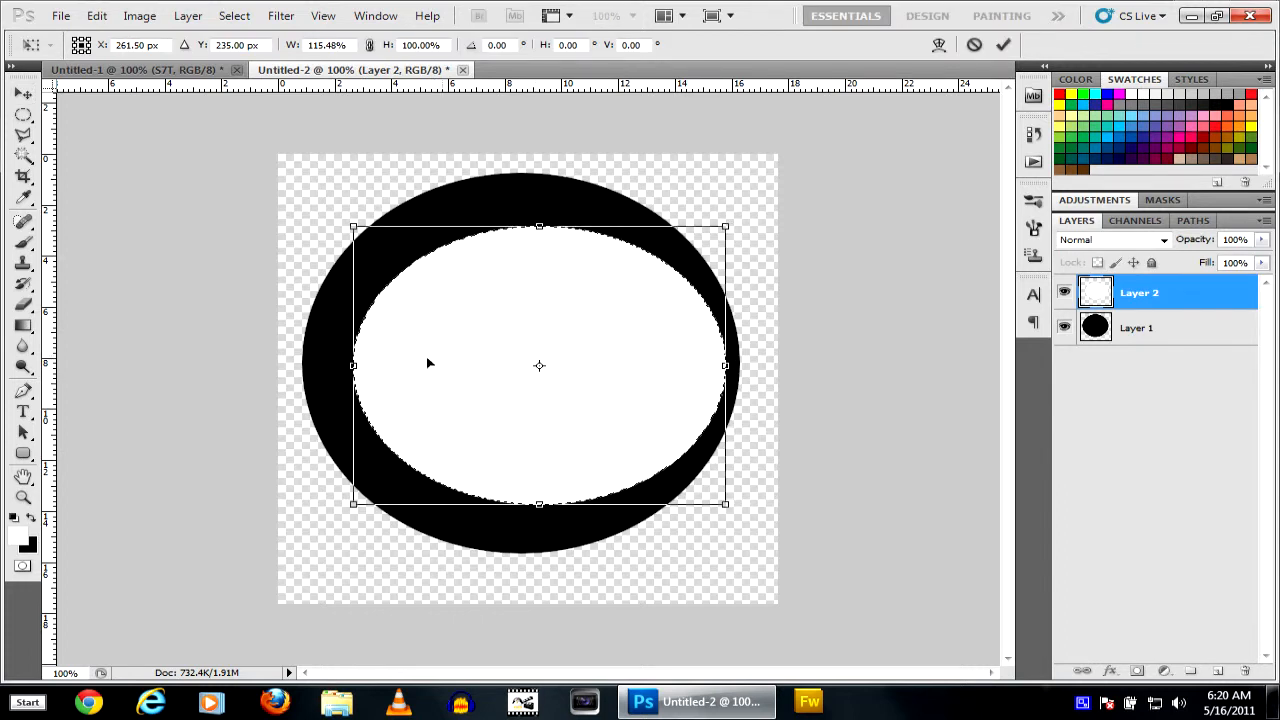
drag(341, 370, 317, 368)
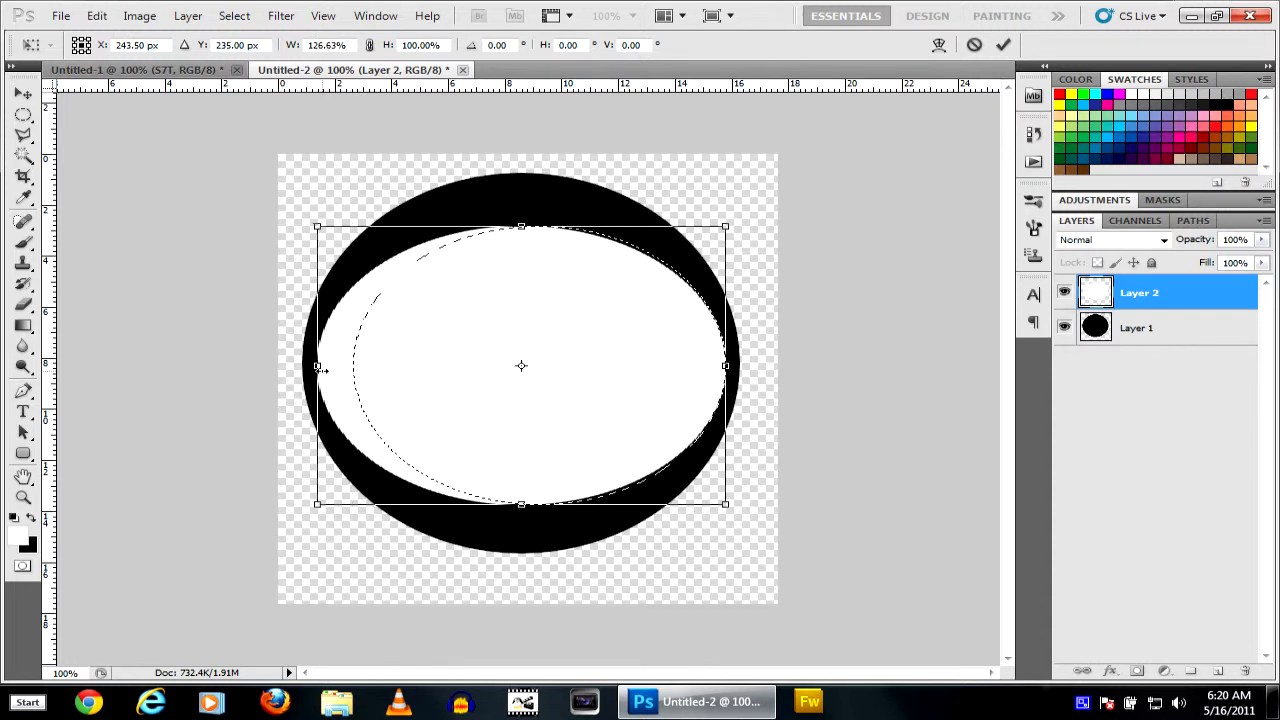
drag(523, 213, 521, 186)
drag(521, 505, 522, 546)
key(Return)
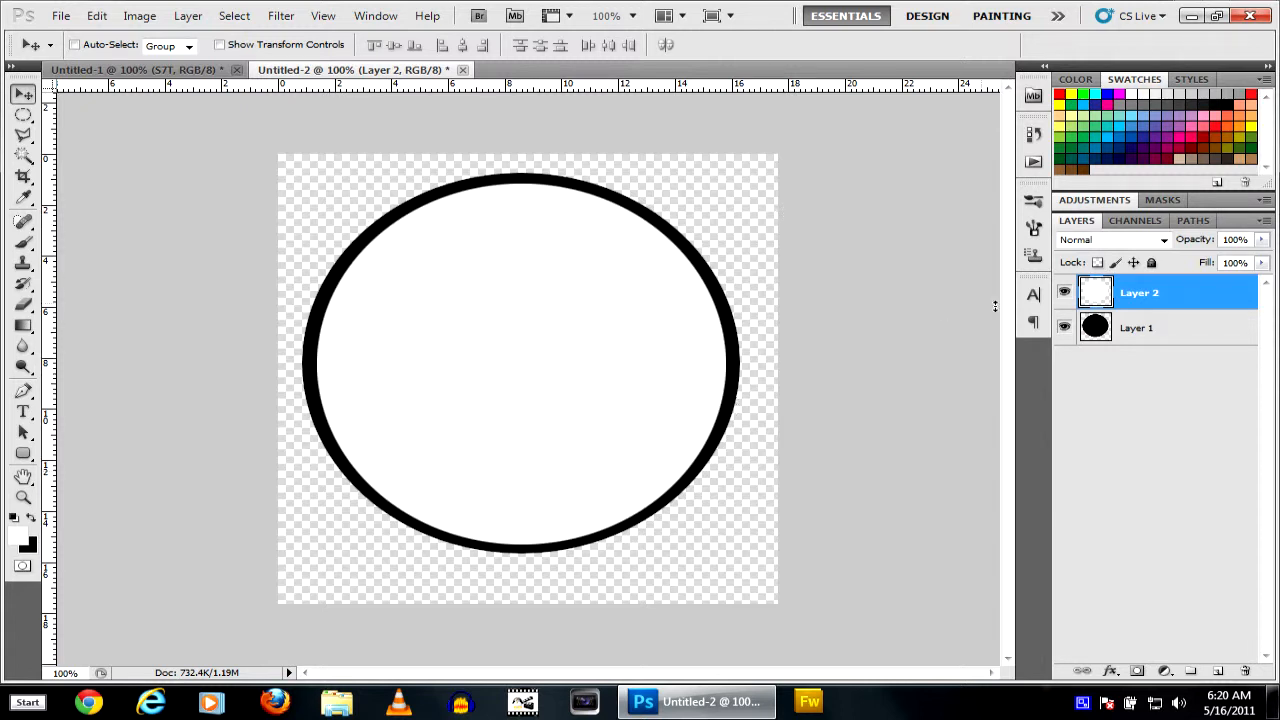
Select the black ellipse on Layer 1 with the Magic Wand and clear the selection
click(1099, 332)
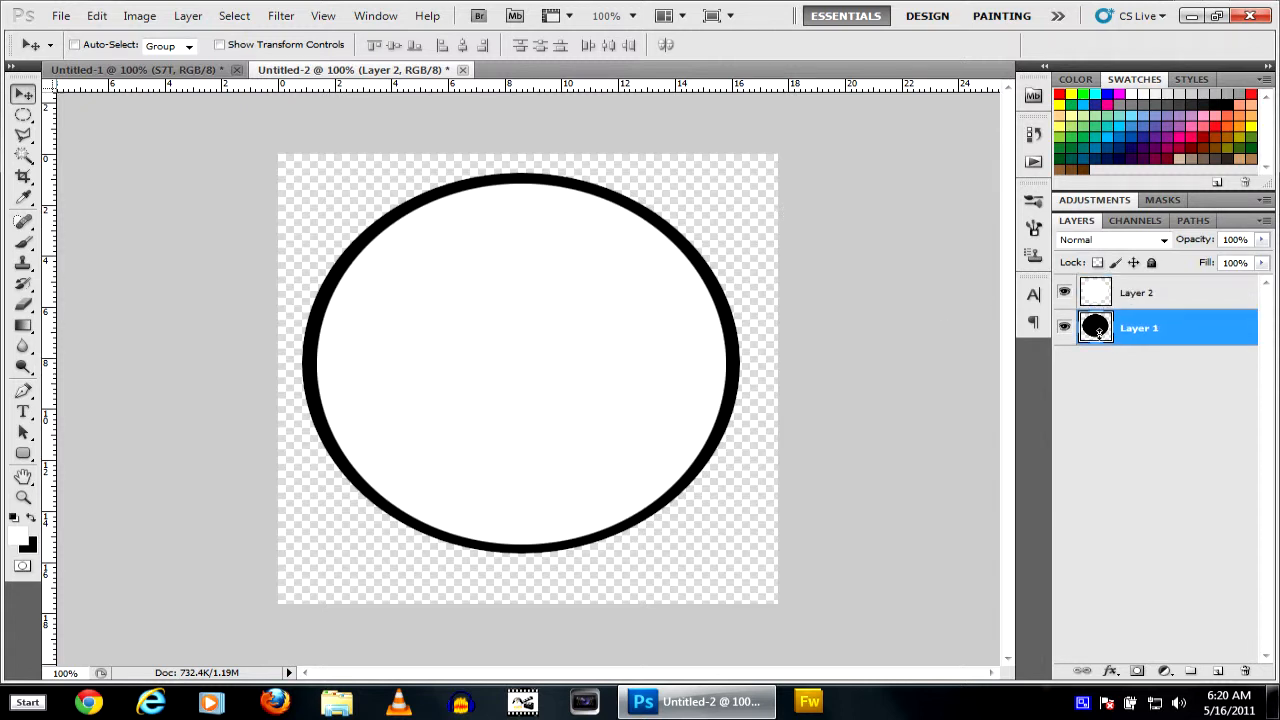
click(23, 156)
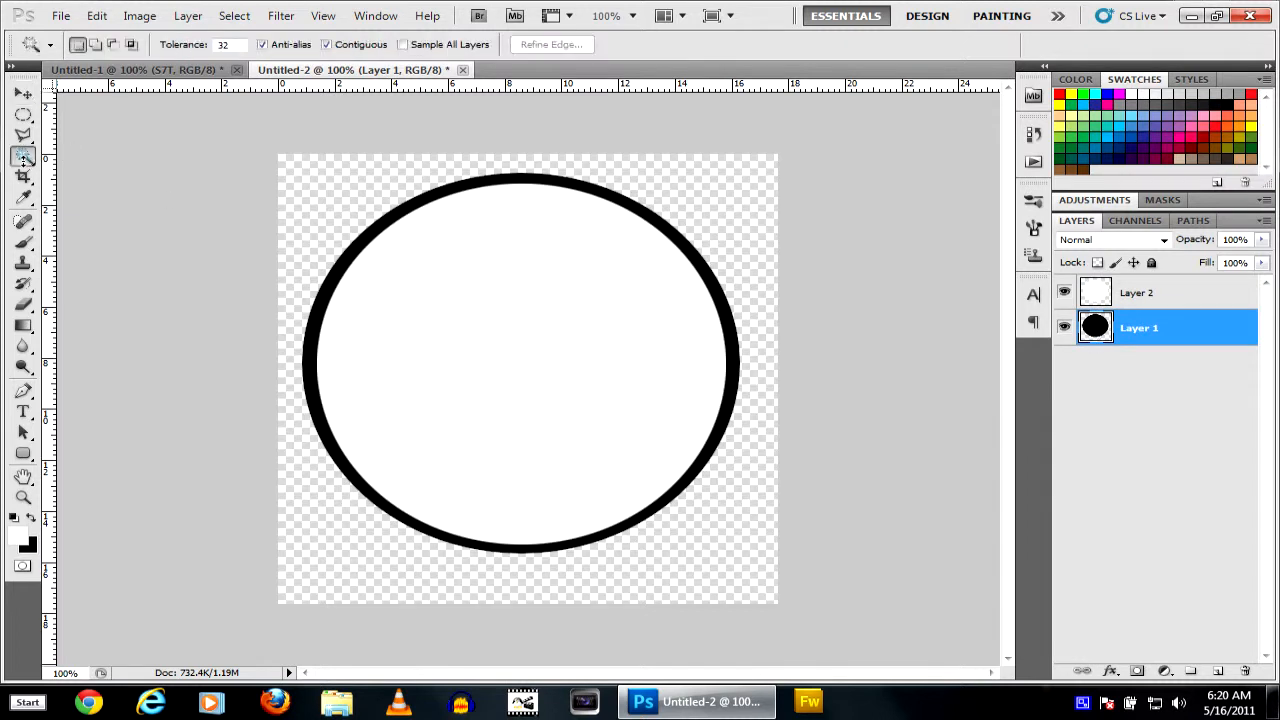
click(369, 235)
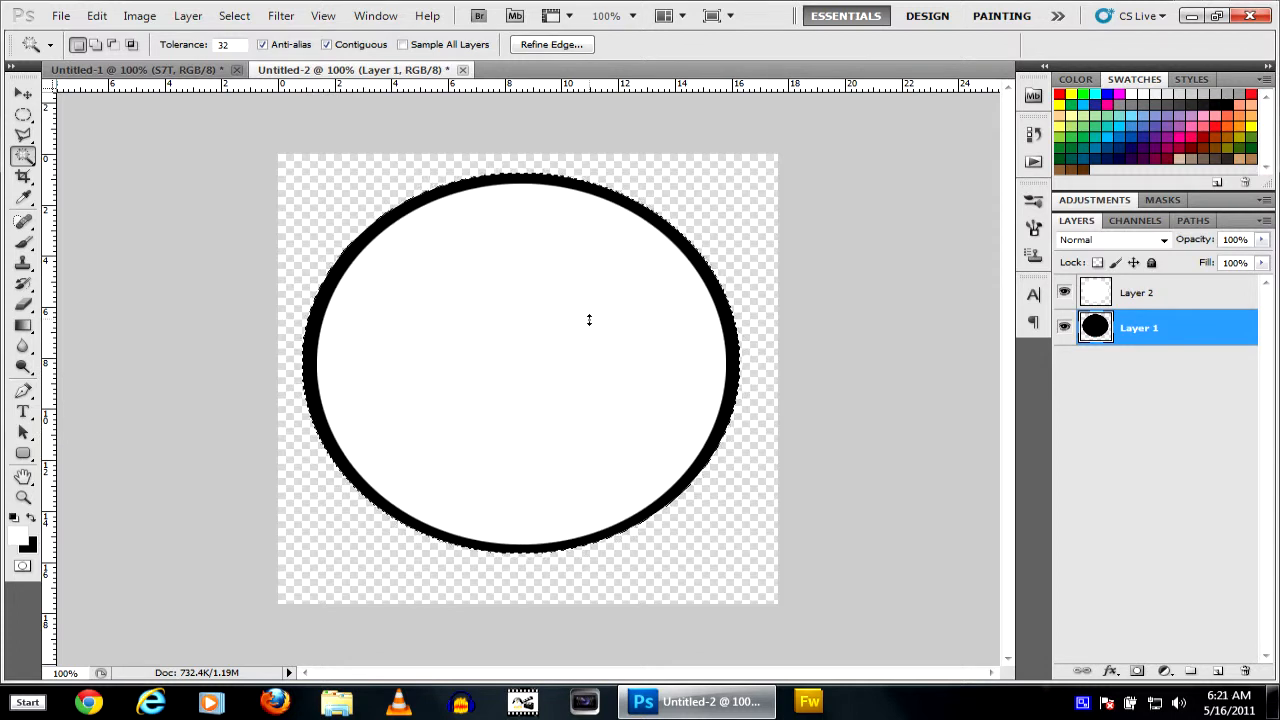
key(ctrl+d)
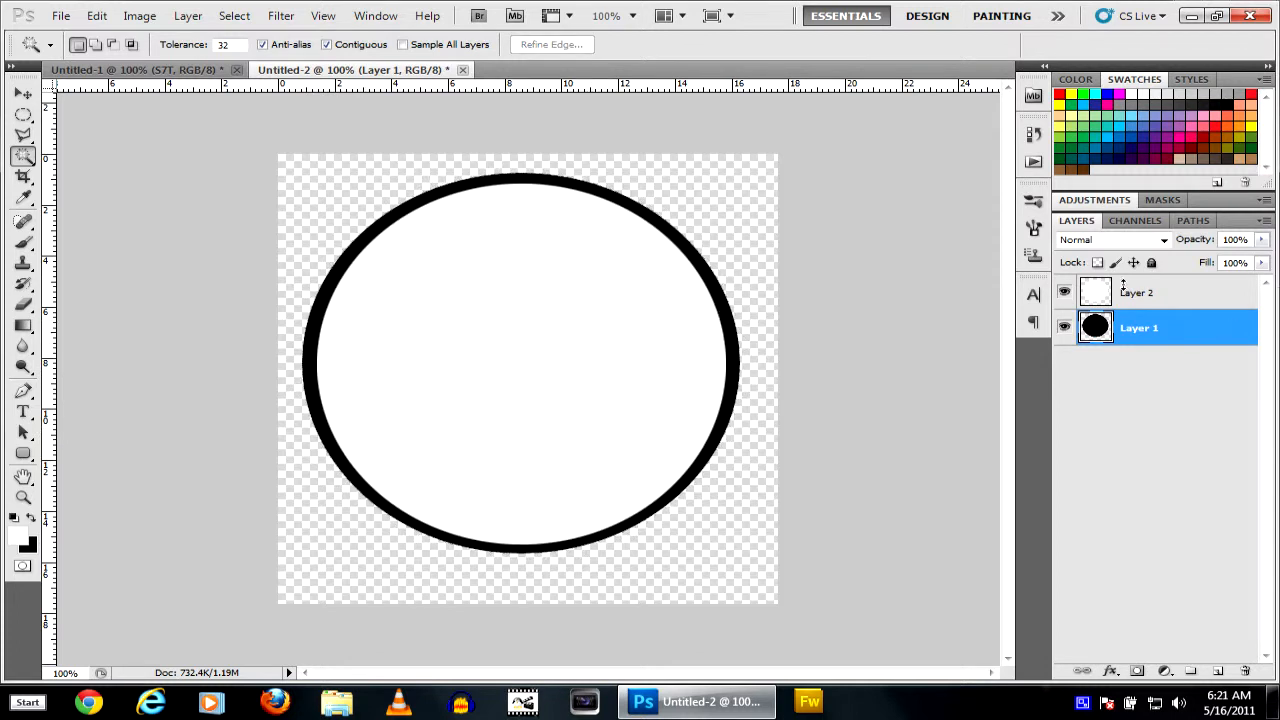
Flatten Layer 1 and Layer 2 into a single background layer
shift+click(1125, 292)
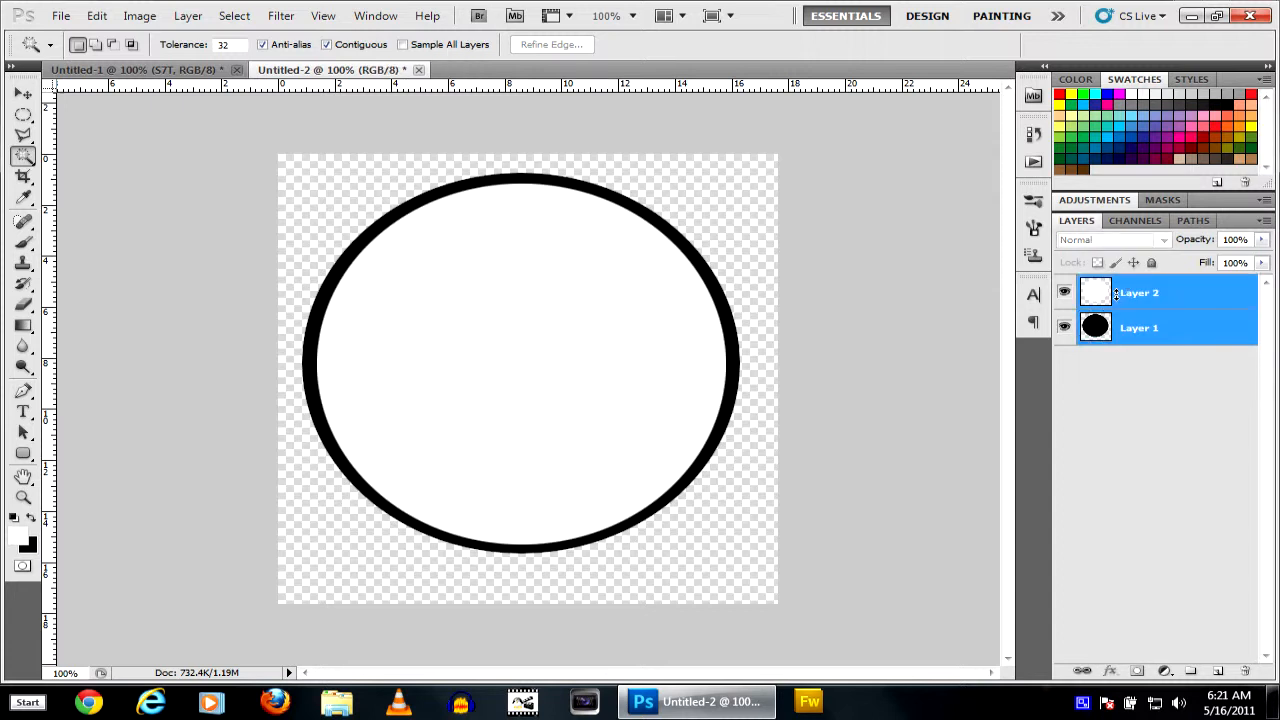
right_click(1116, 292)
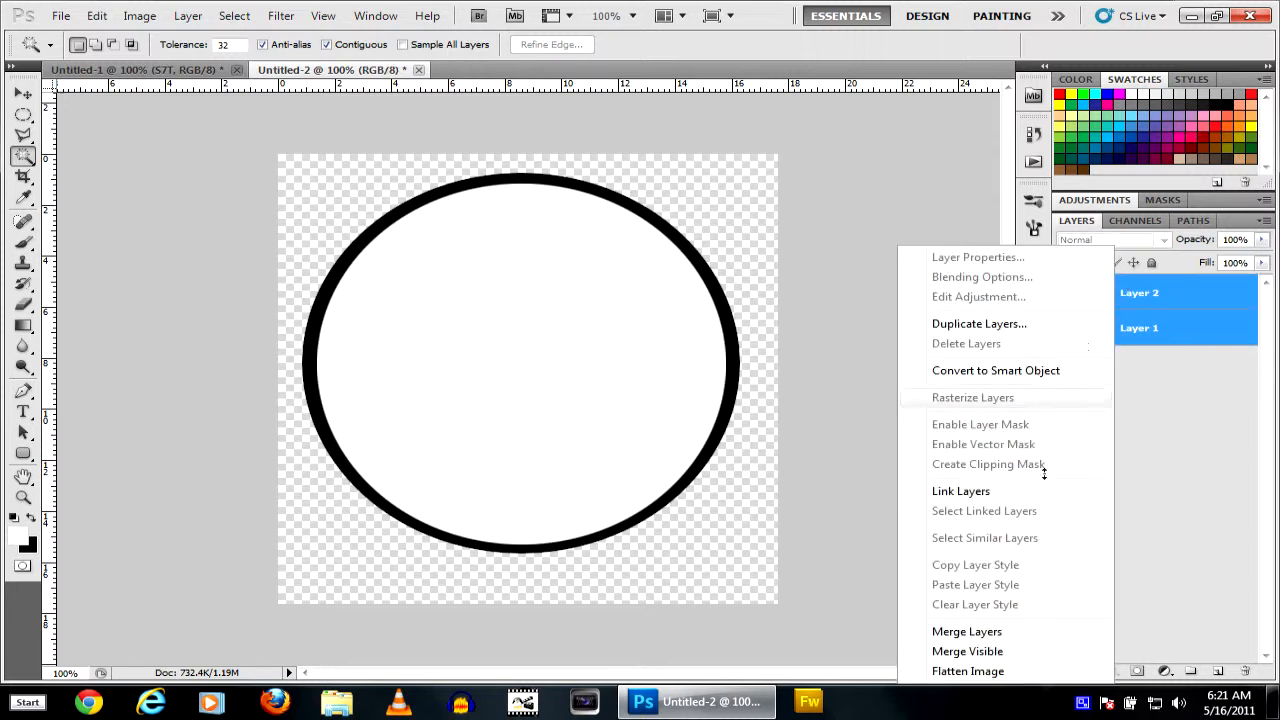
click(967, 671)
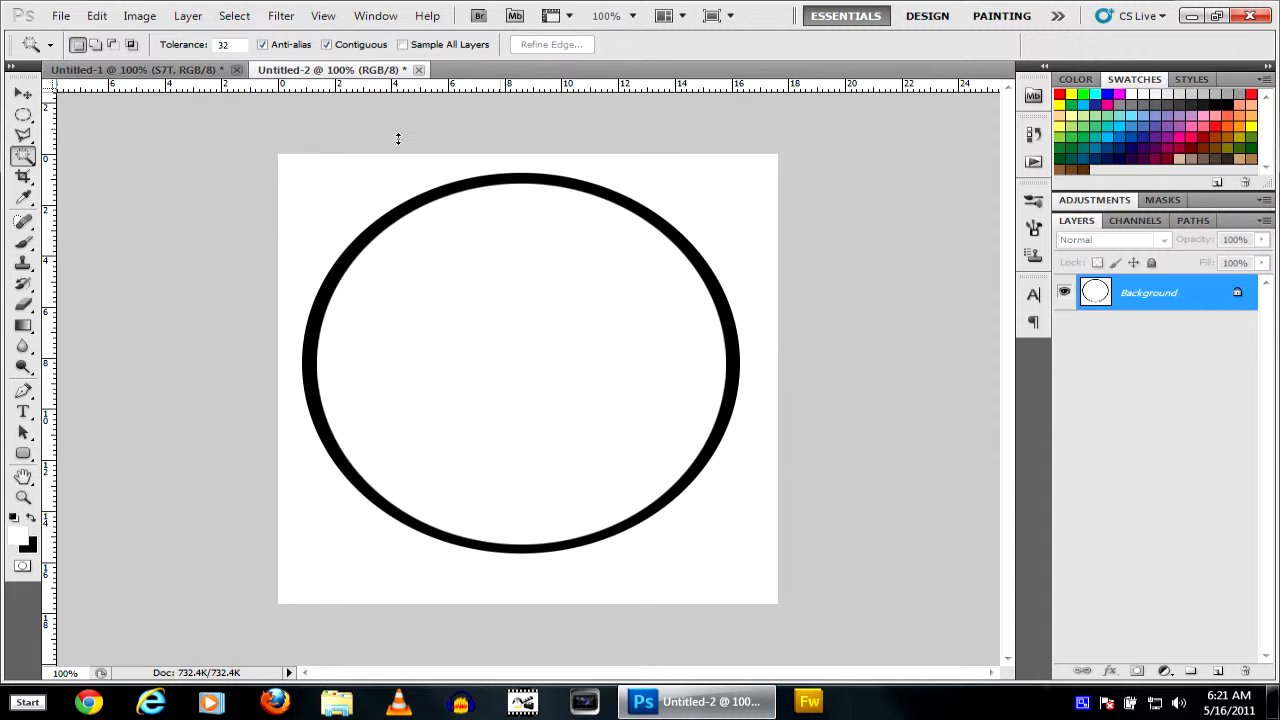
Select the black ring with the Magic Wand and cut it onto its own layer
click(703, 266)
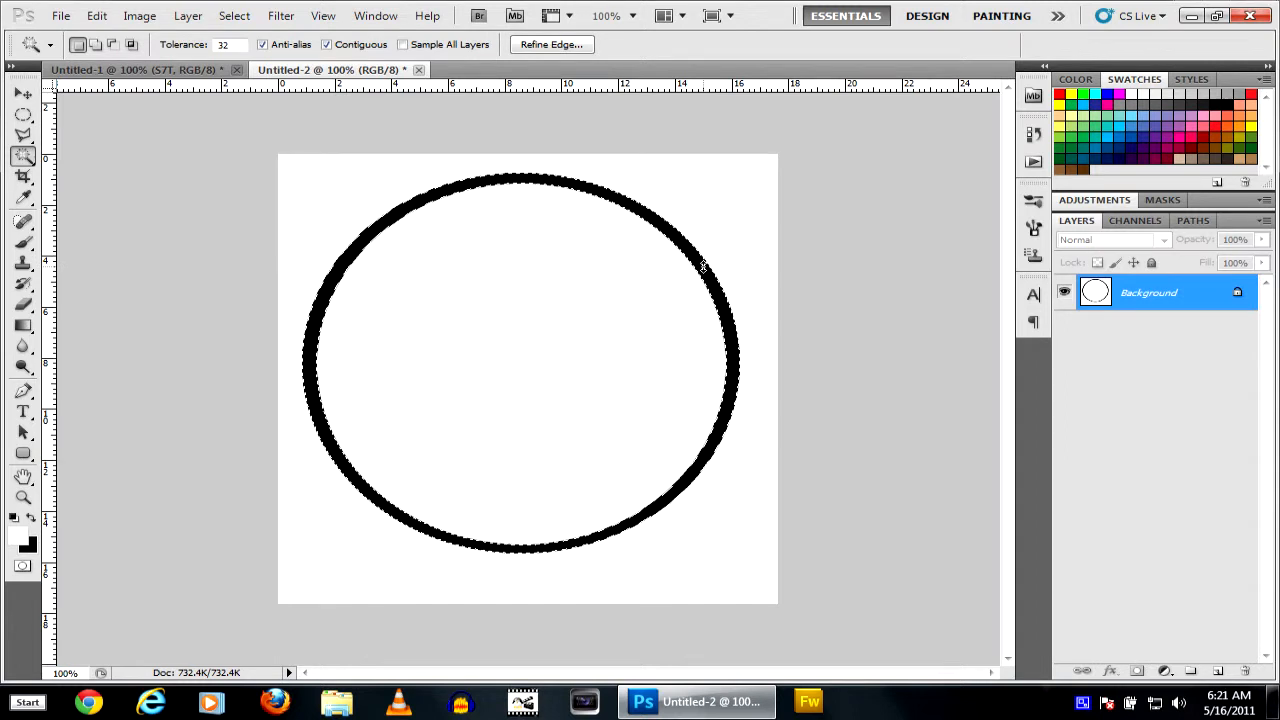
right_click(703, 267)
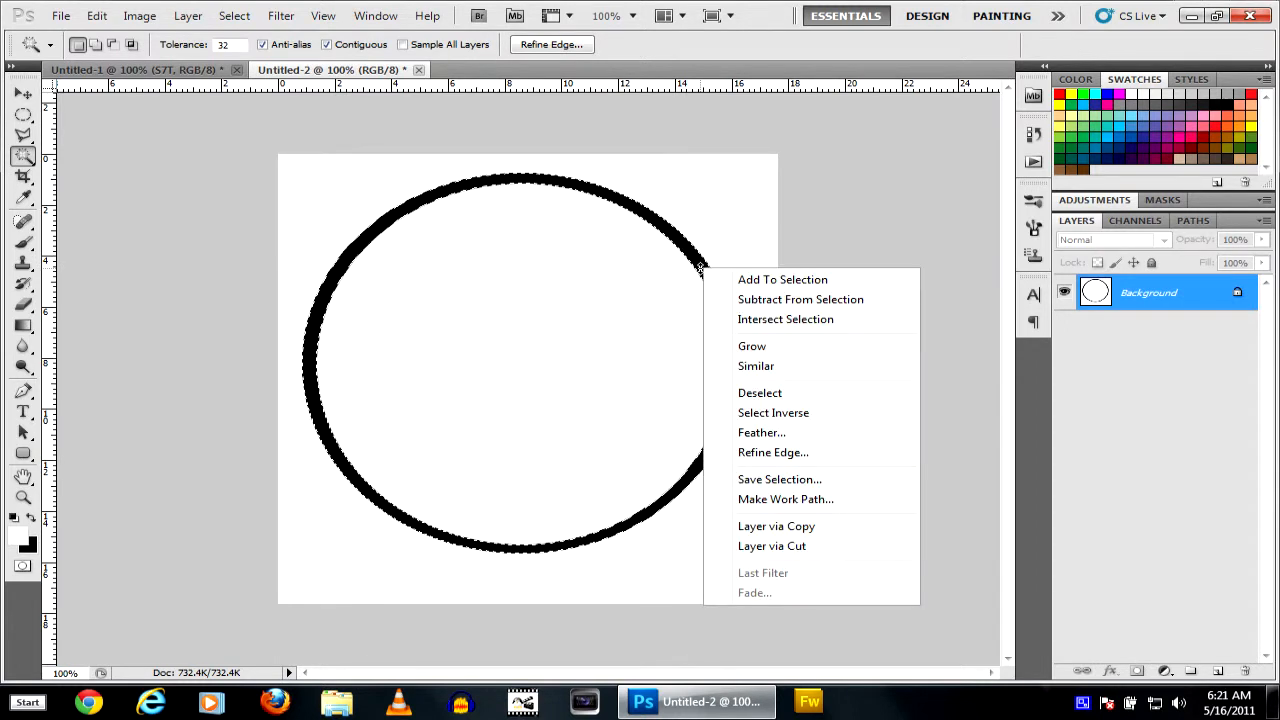
click(757, 547)
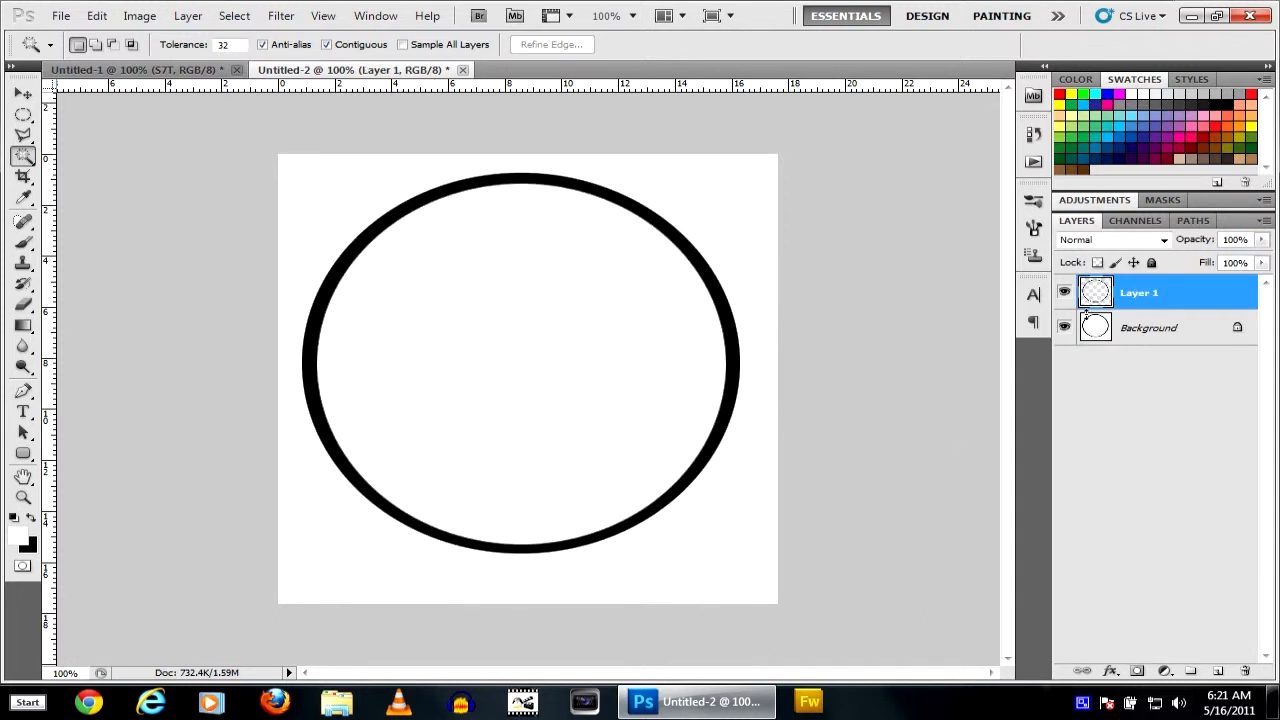
click(1065, 291)
click(1065, 291)
Cut the area outside the ring on Layer 1 onto a new layer and hide that new layer
click(314, 194)
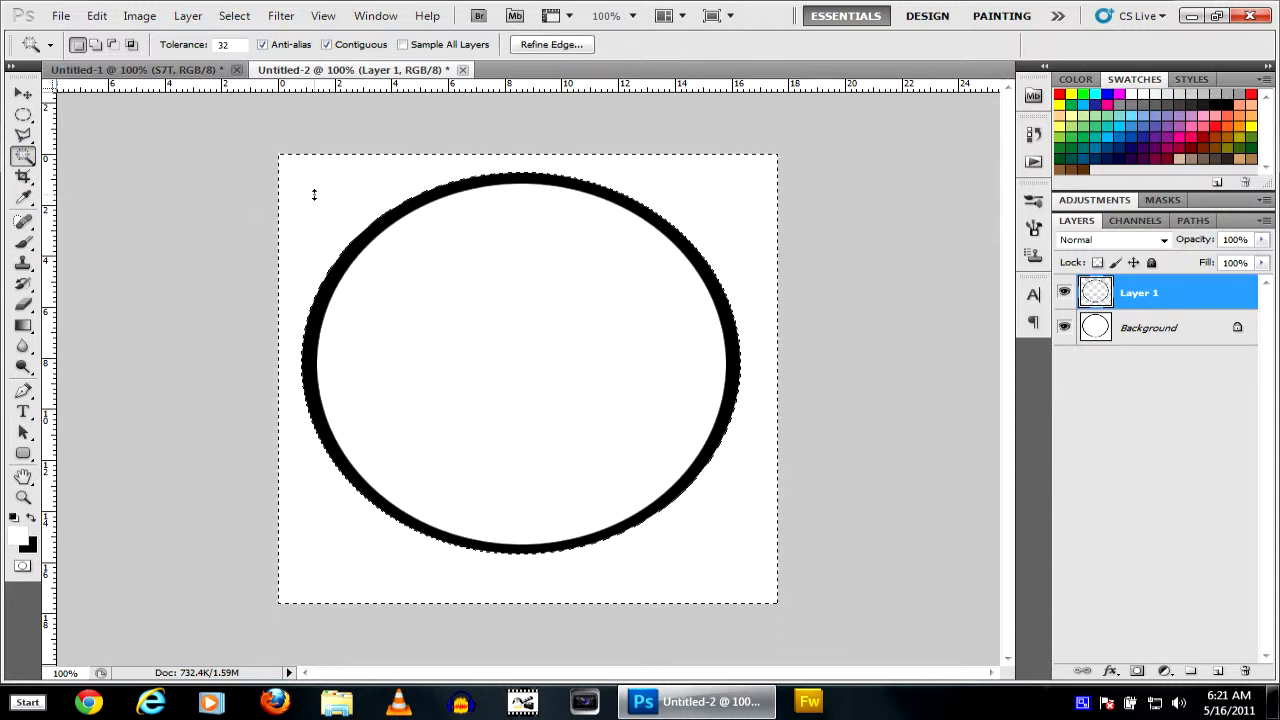
right_click(314, 194)
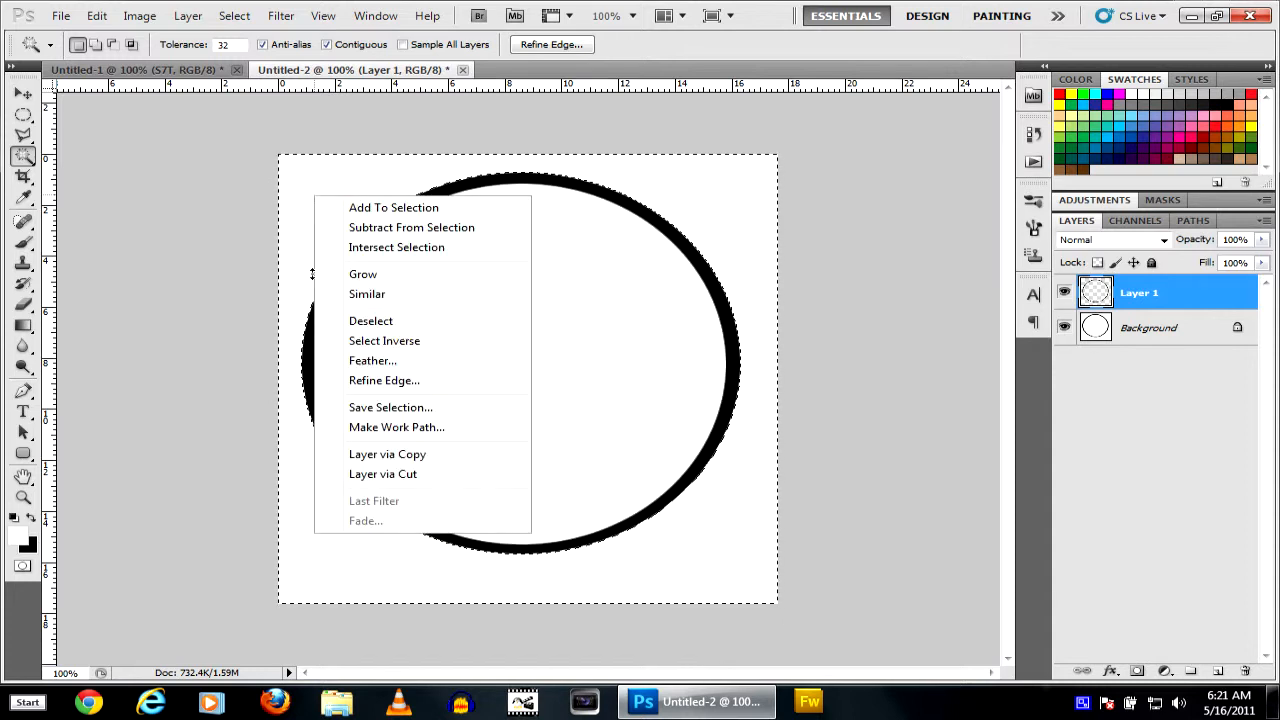
click(380, 475)
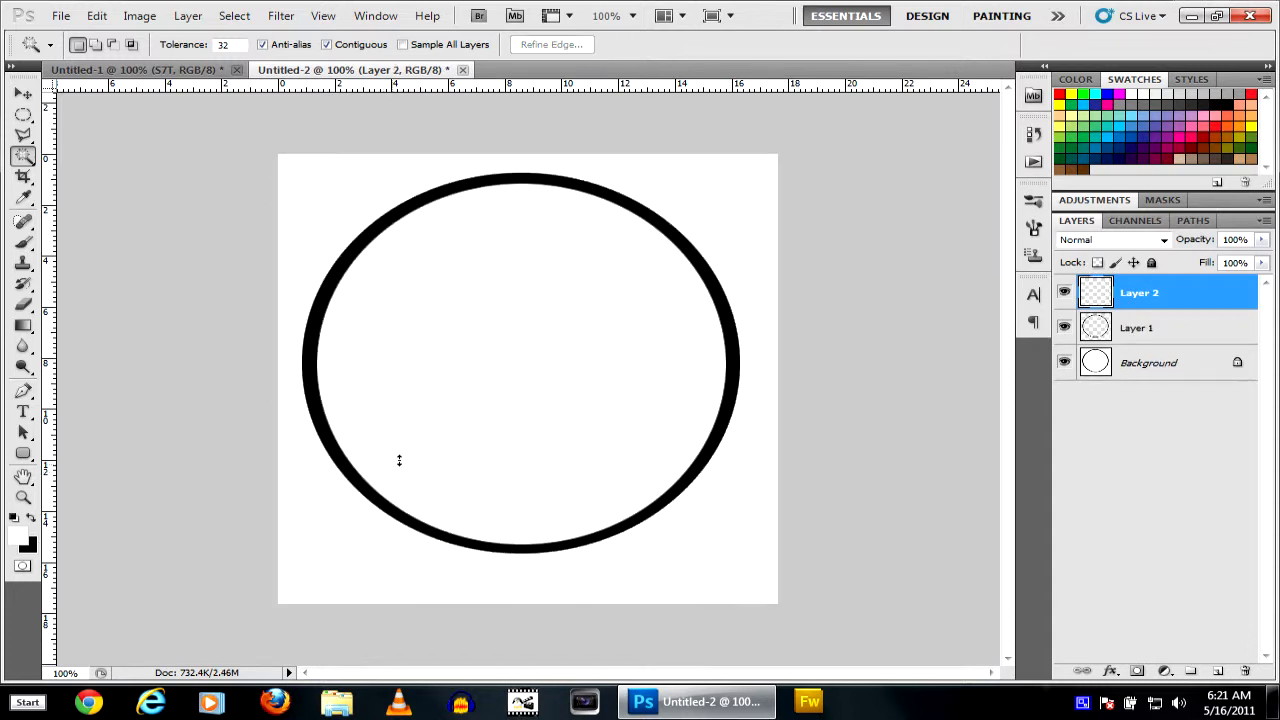
click(1062, 291)
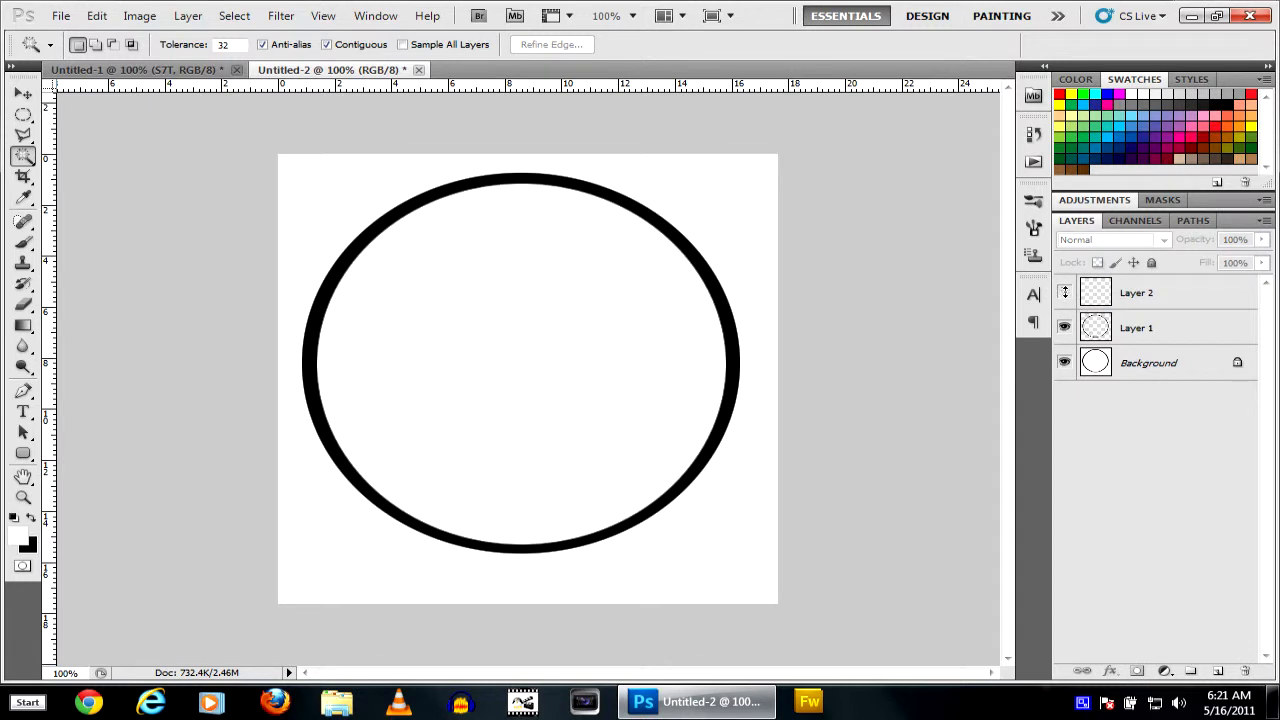
Convert the locked background into a regular layer named Layer 0
click(1123, 370)
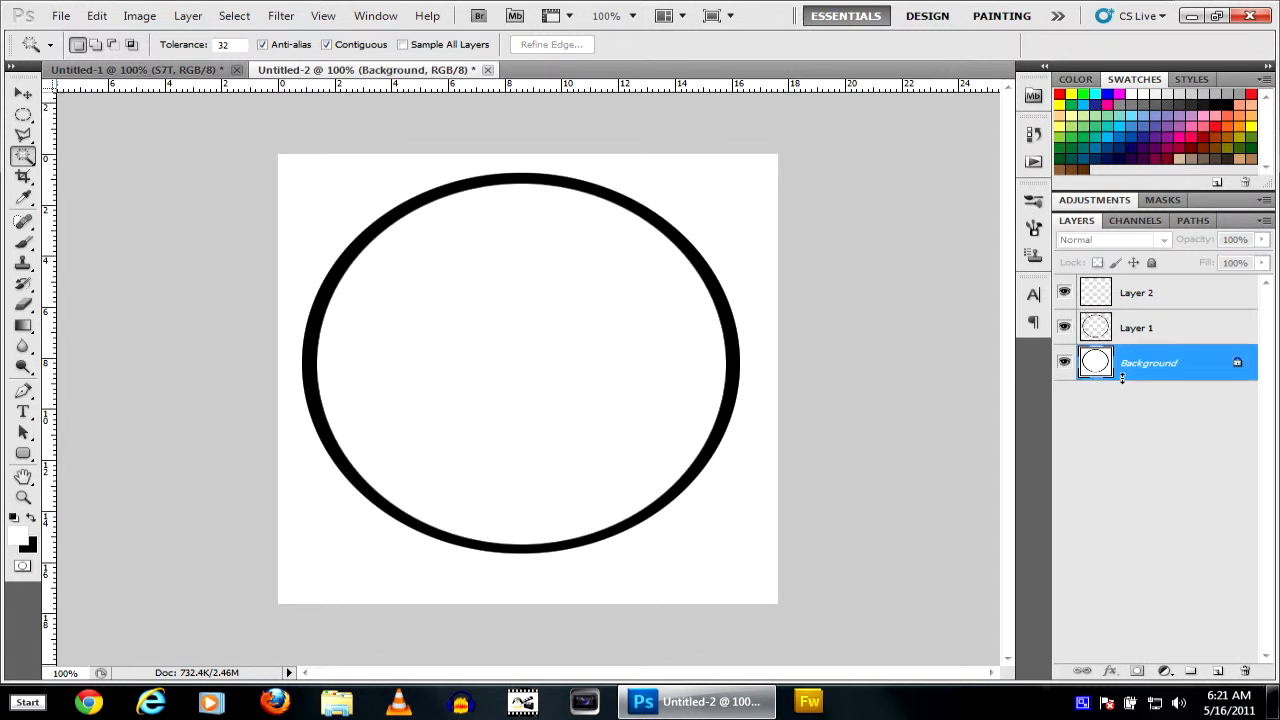
double_click(1237, 362)
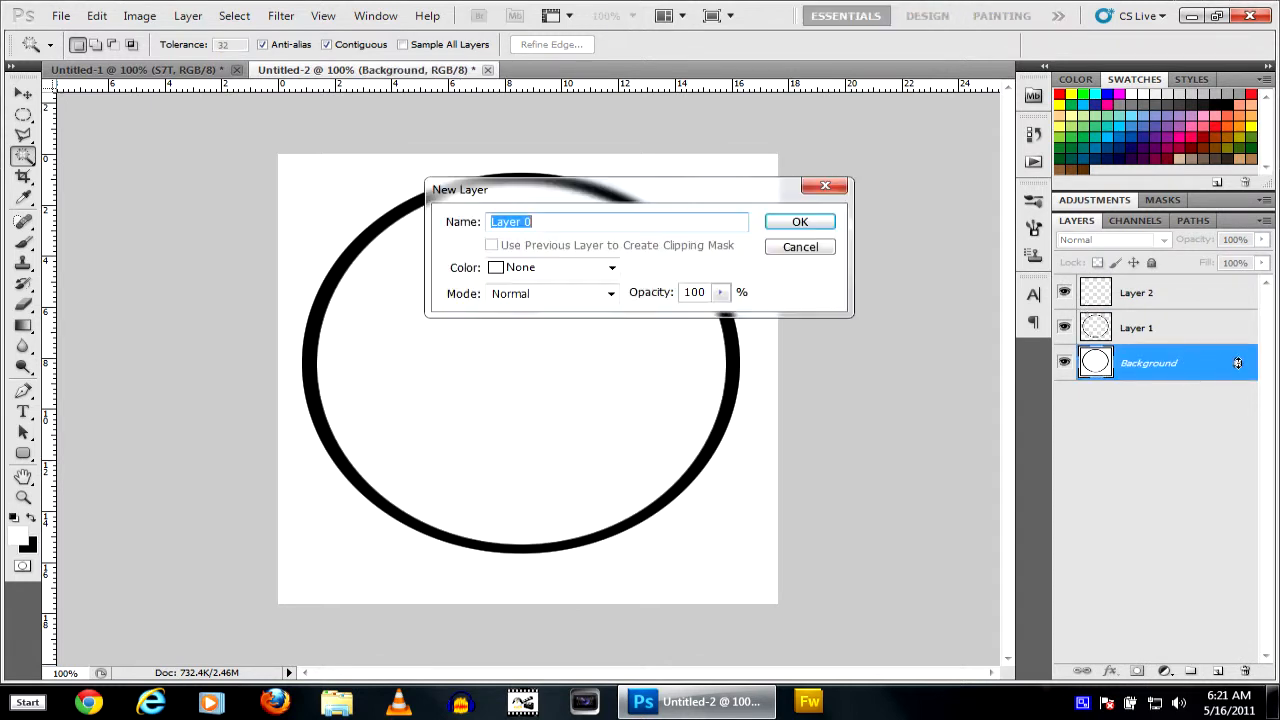
click(776, 216)
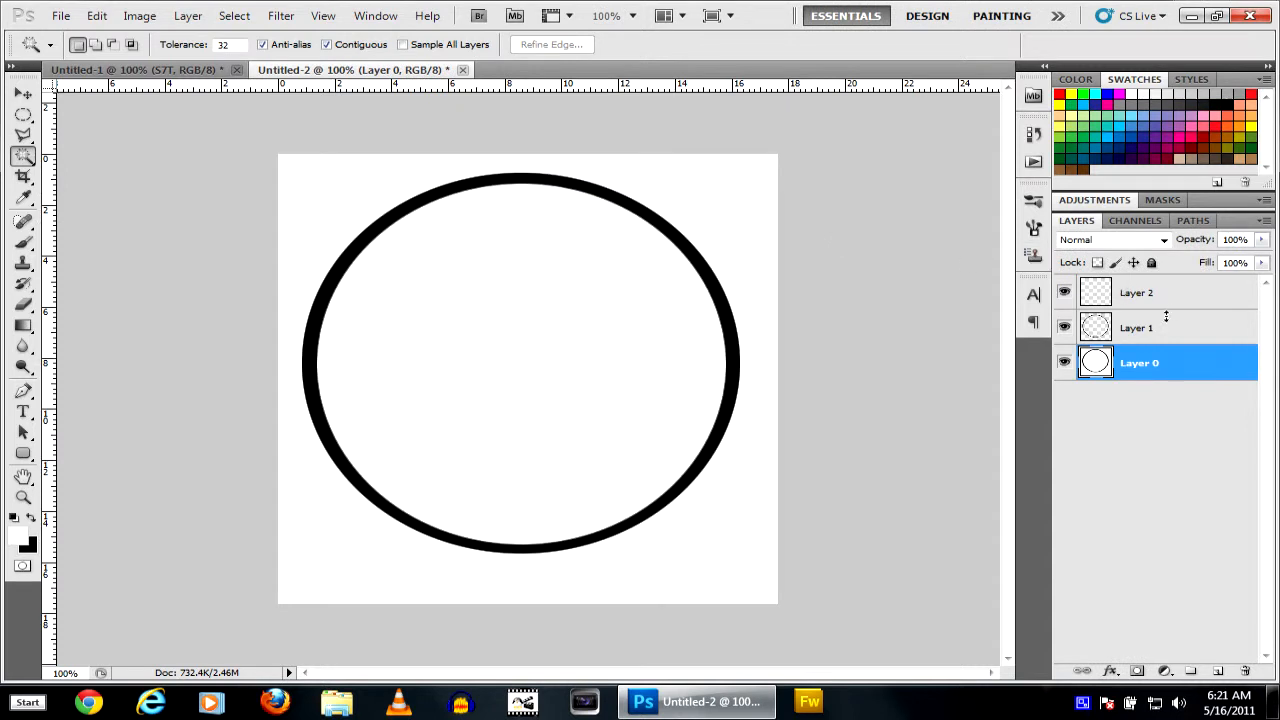
Delete Layer 1 and Layer 2, keeping only Layer 0
click(1064, 327)
click(1125, 327)
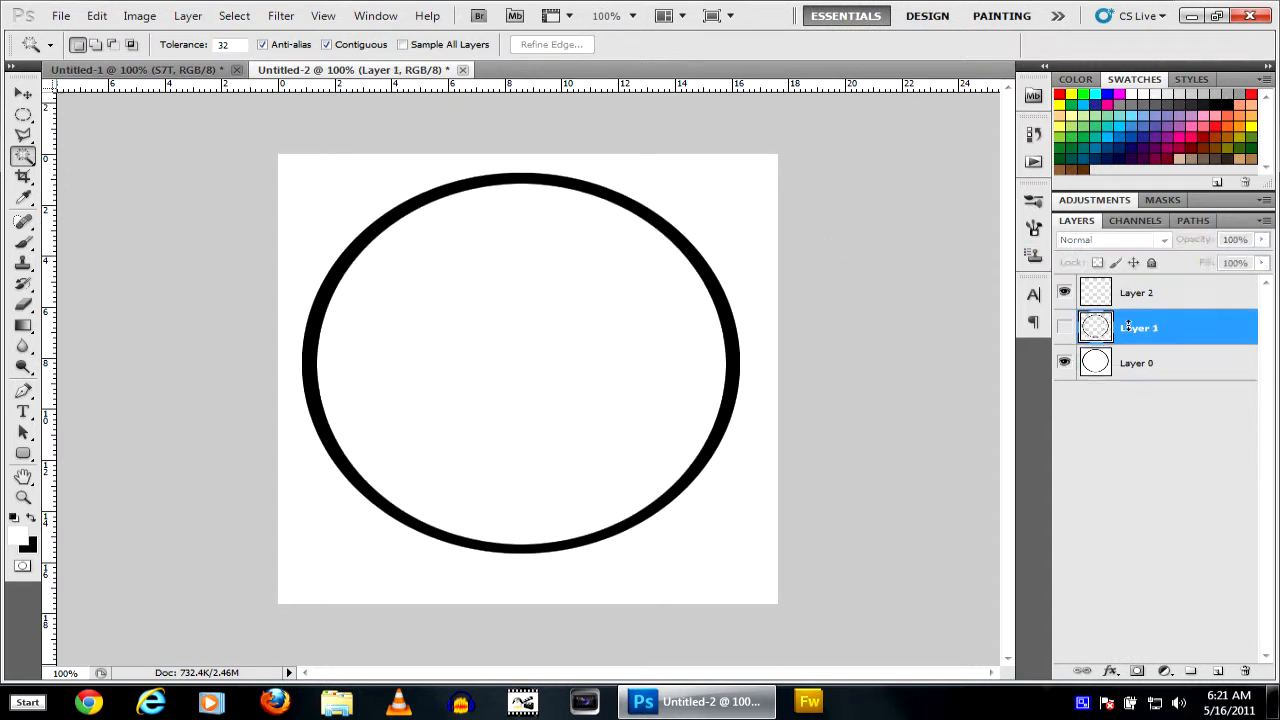
key(Delete)
click(1143, 294)
key(Delete)
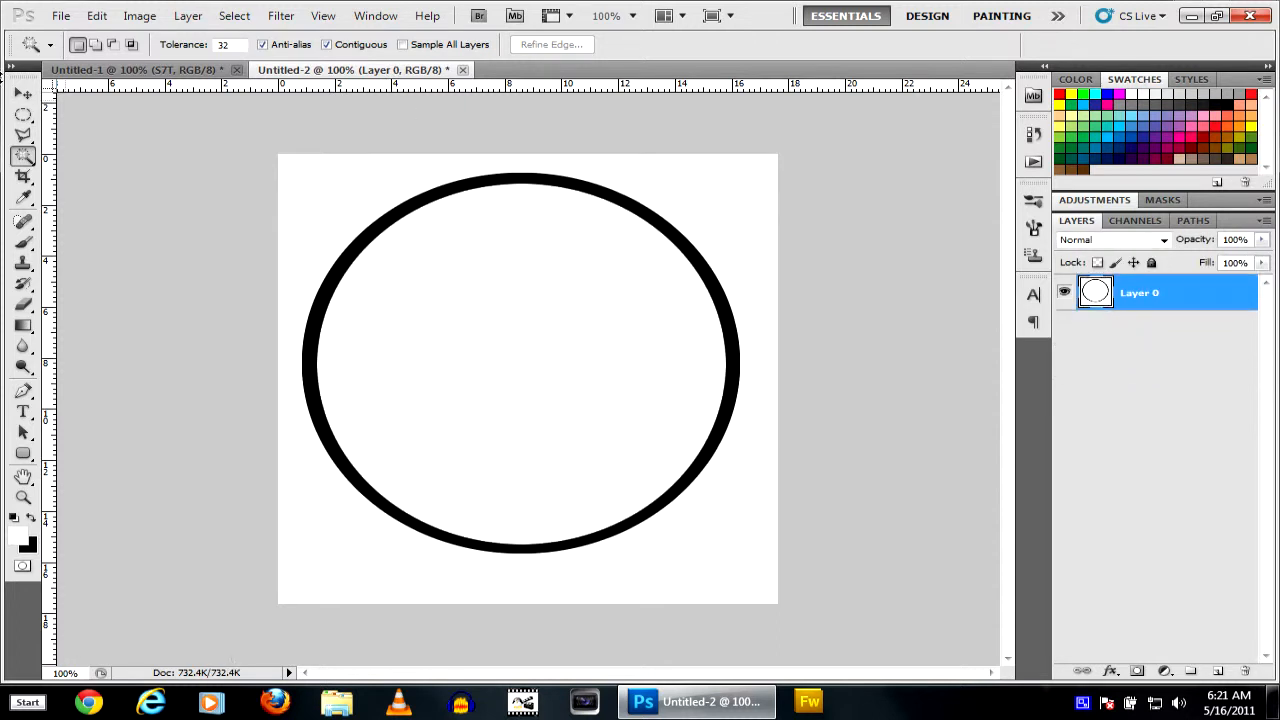
Select the black ring on Layer 0 with the Magic Wand and cut it onto its own layer
click(460, 185)
right_click(460, 186)
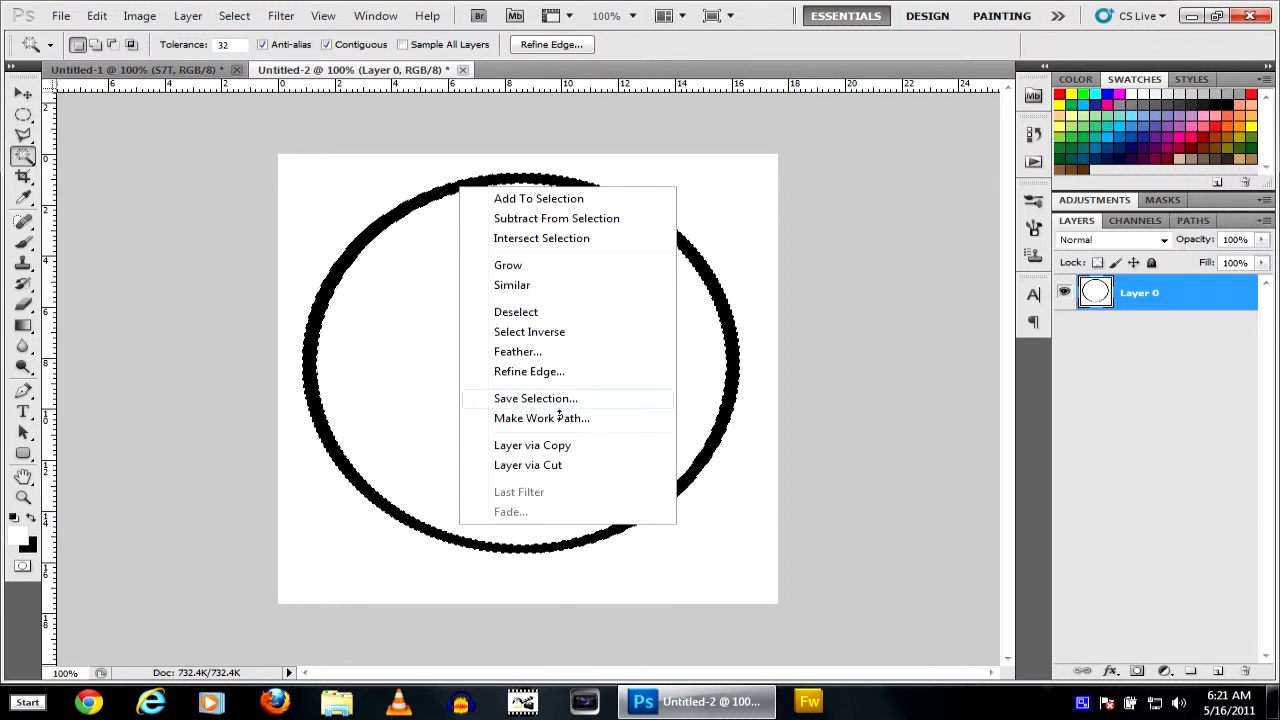
click(554, 466)
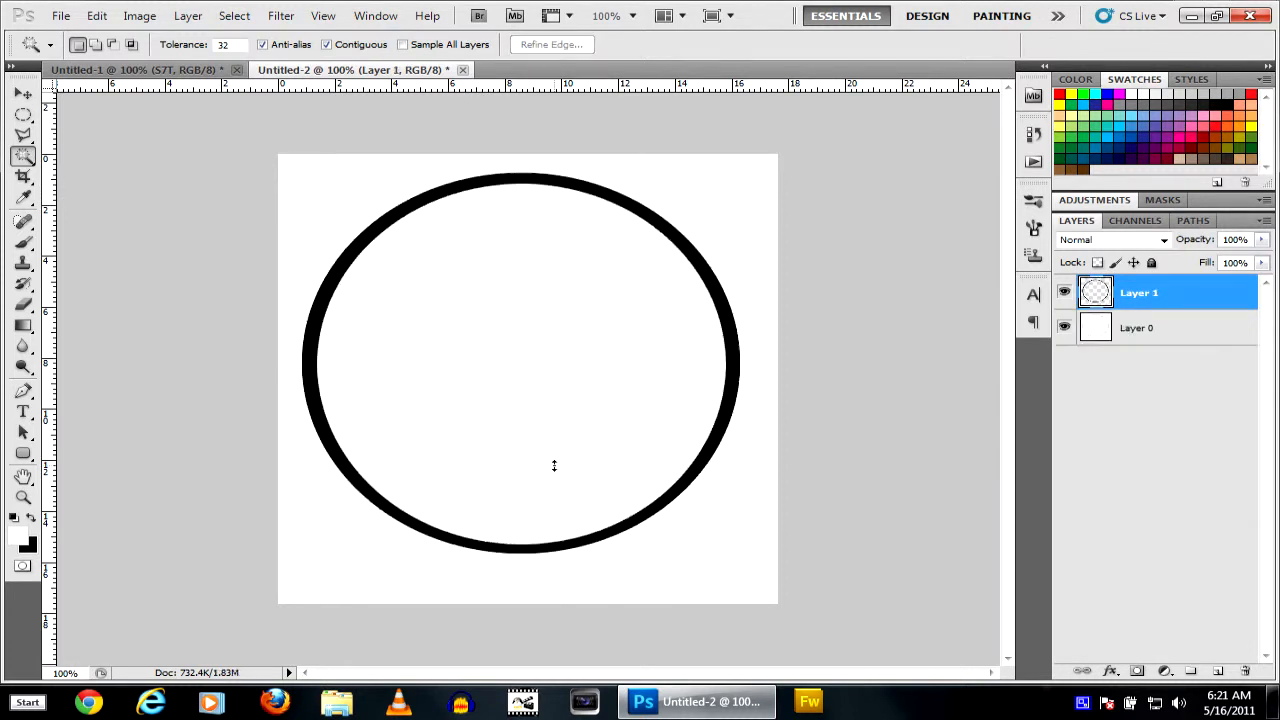
click(1064, 292)
click(1064, 292)
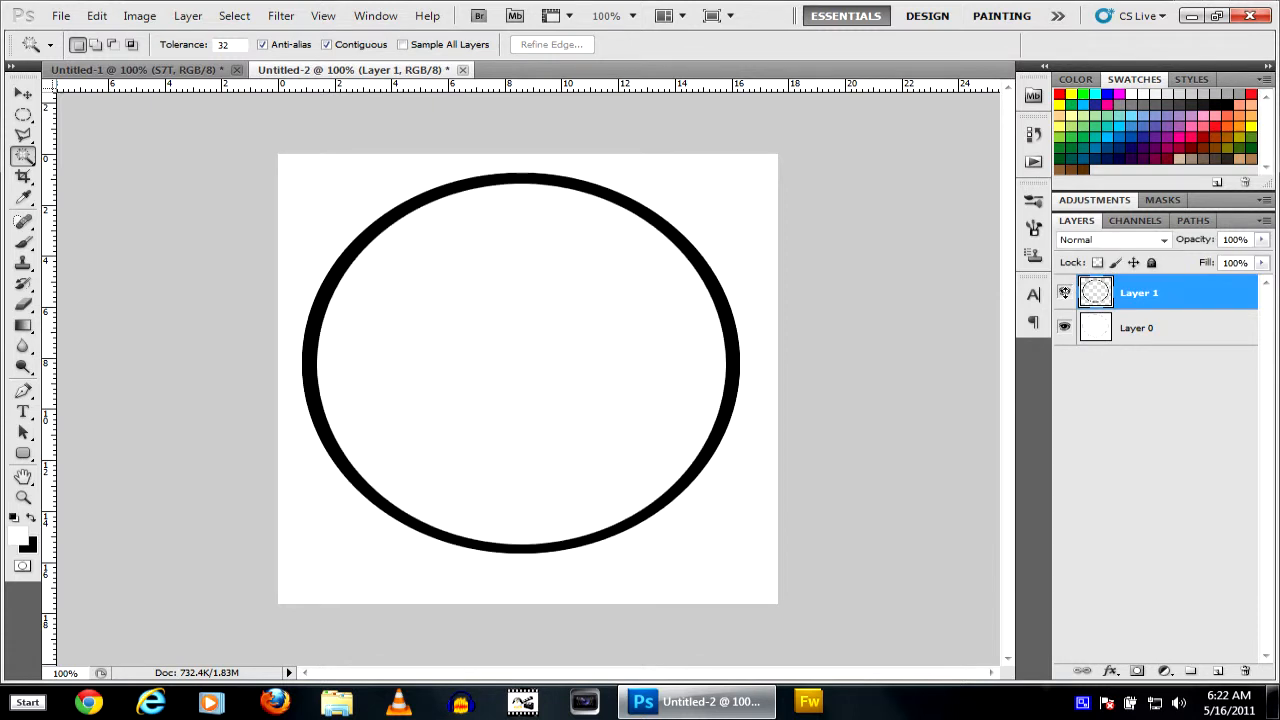
Select the white area outside the ring on Layer 0 and cut it onto a new layer
click(1158, 322)
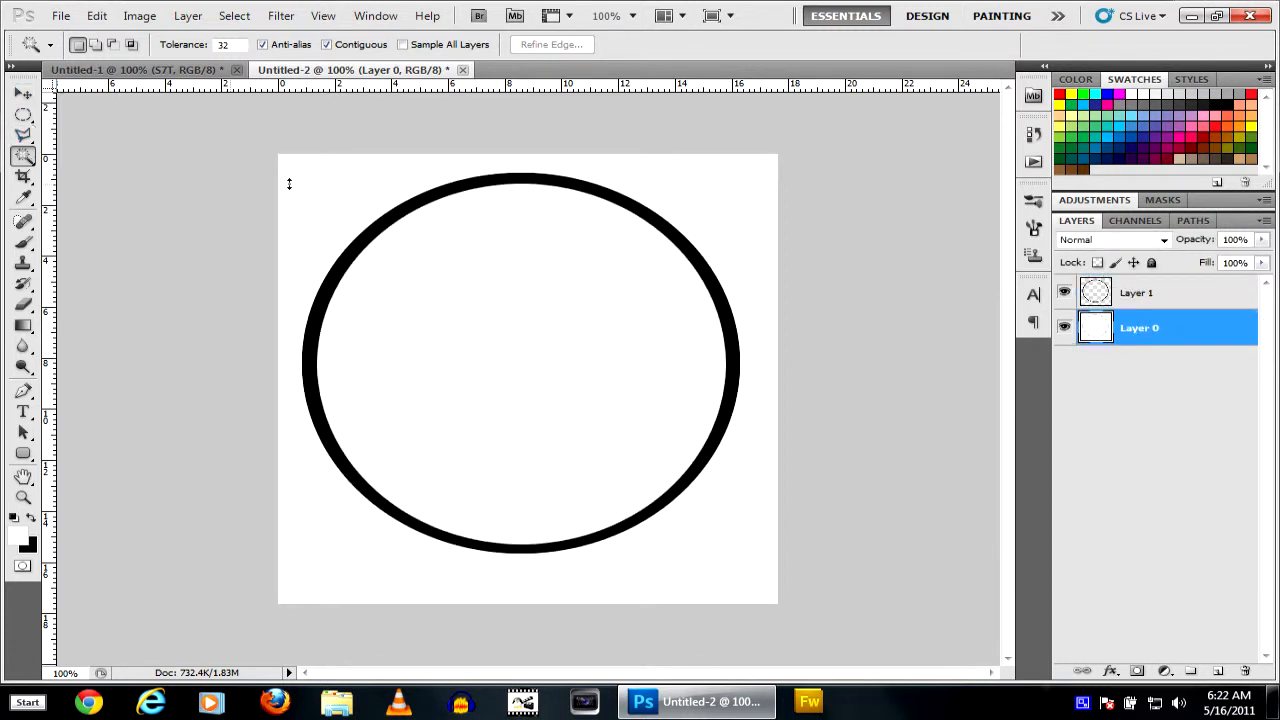
click(326, 197)
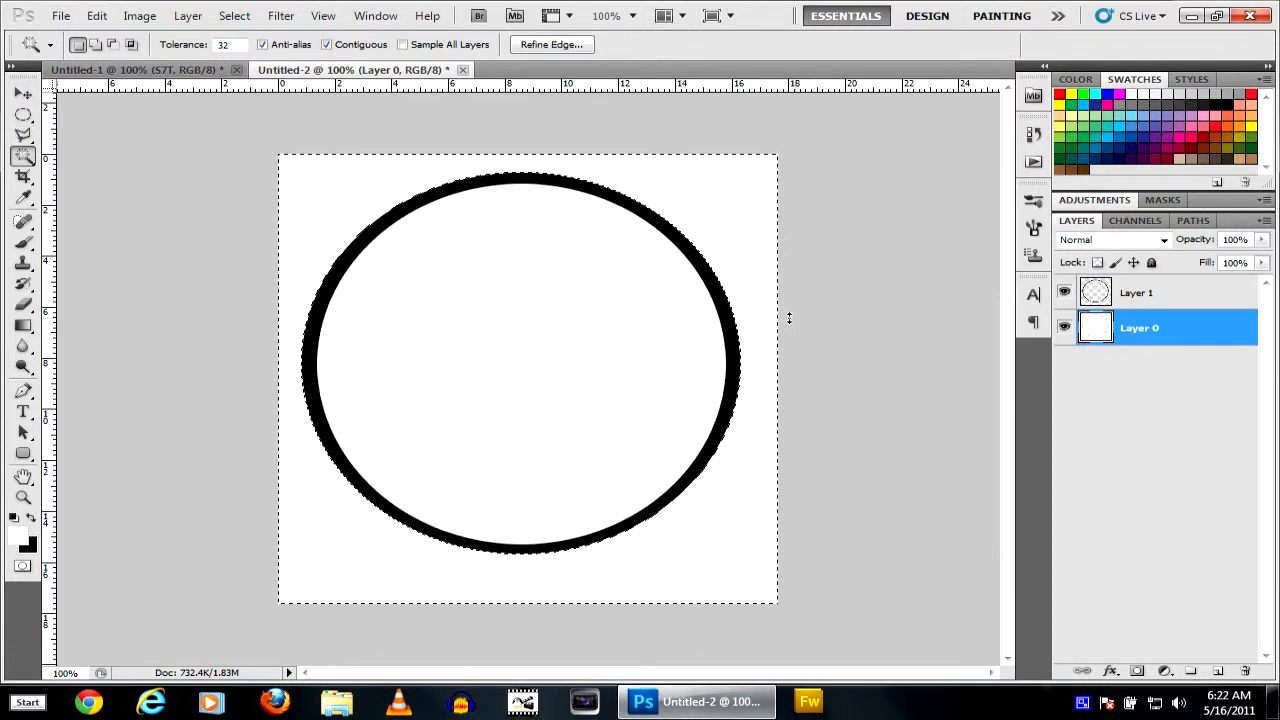
right_click(759, 289)
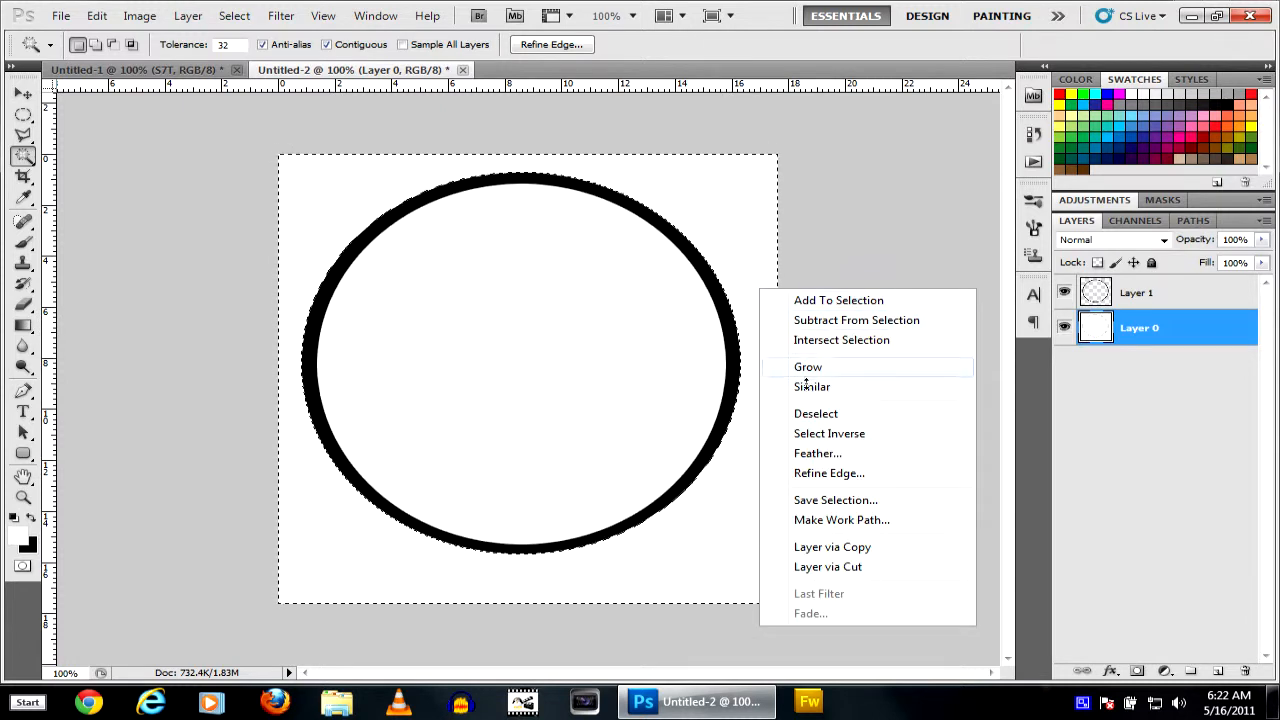
click(812, 546)
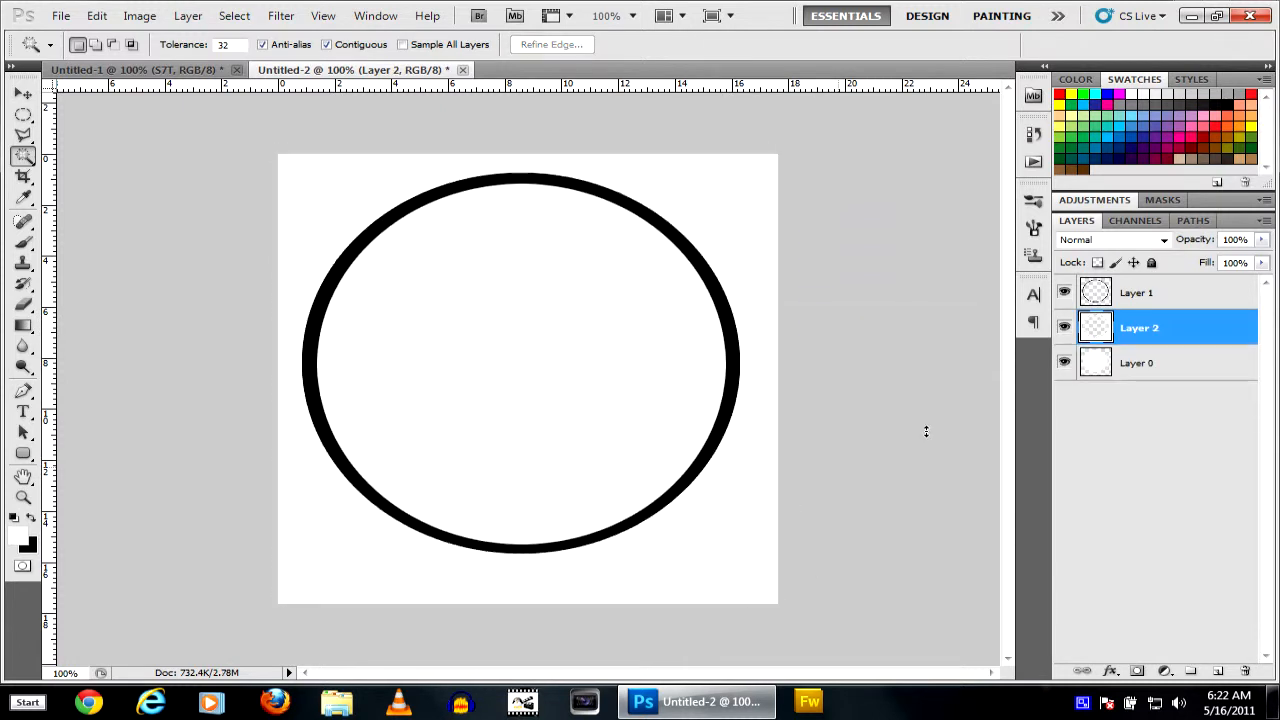
Toggle the visibility of Layer 2, which holds the area outside the ring, and delete that layer
click(1067, 327)
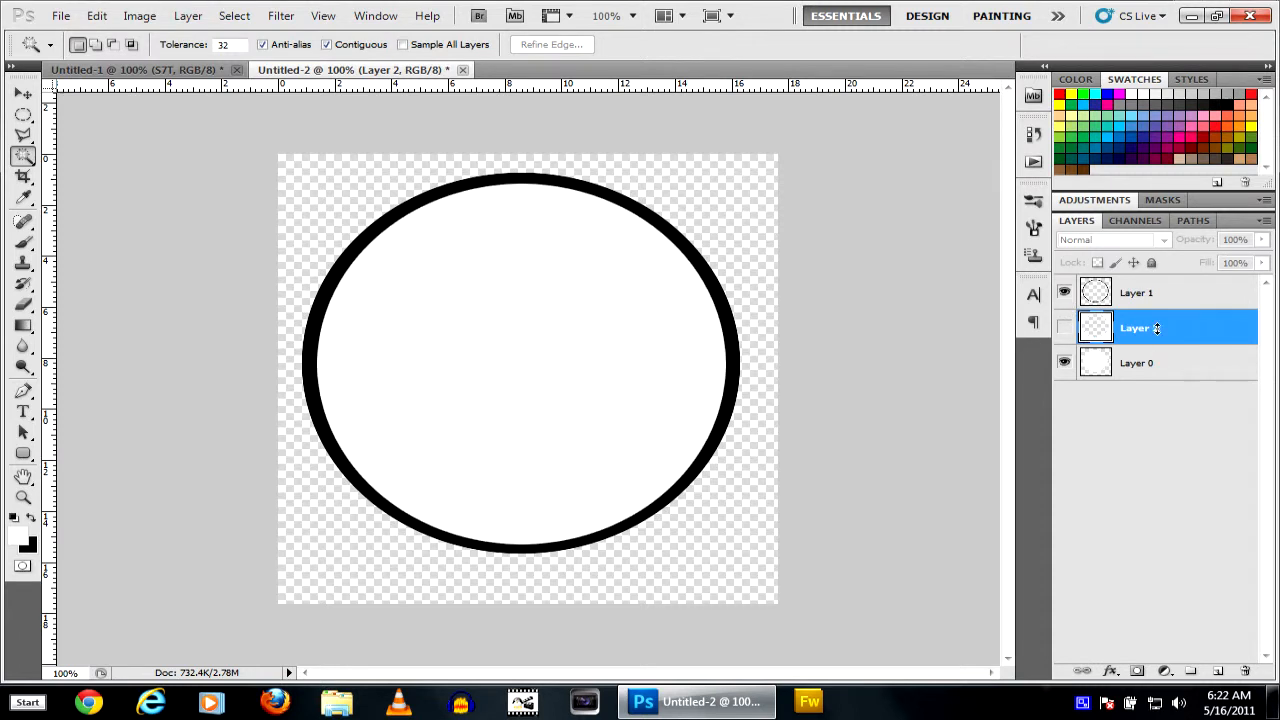
click(1072, 330)
click(1072, 330)
click(1072, 330)
click(1070, 330)
key(Delete)
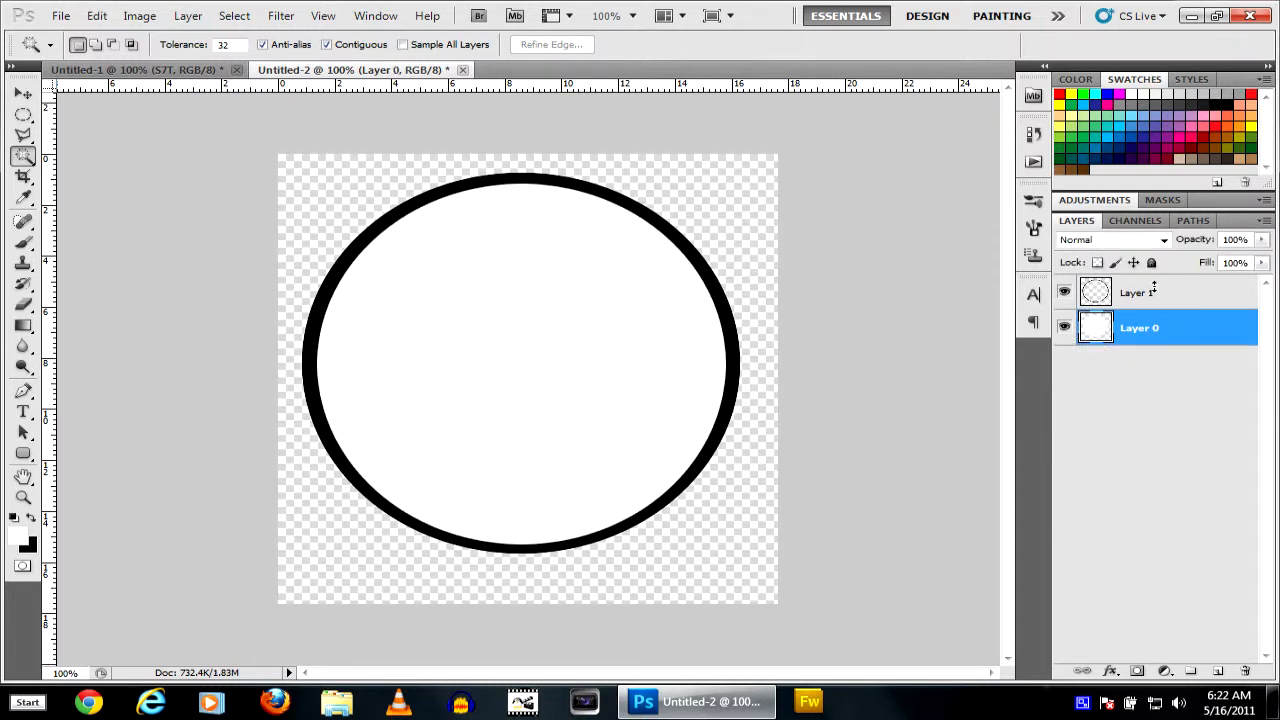
Apply a Bevel and Emboss style to the ring on Layer 1 with a depth of 735% and a size of 16 px
click(1153, 291)
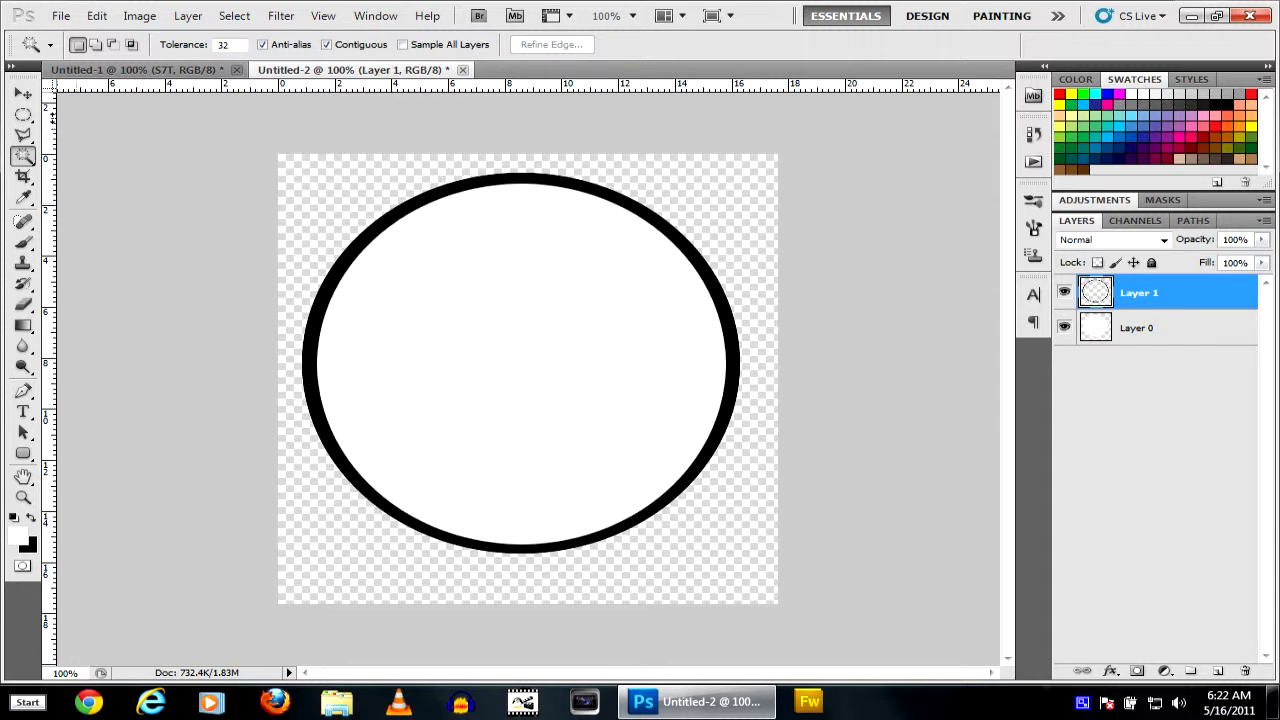
click(23, 93)
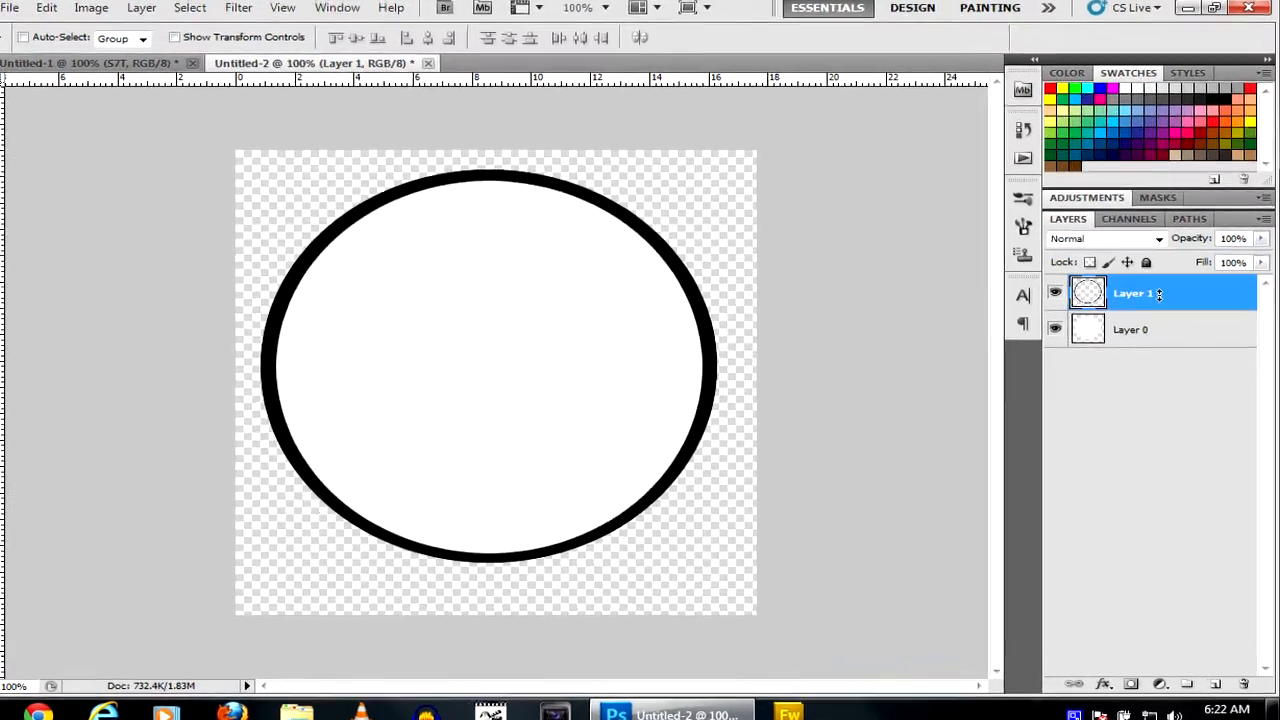
right_click(1160, 292)
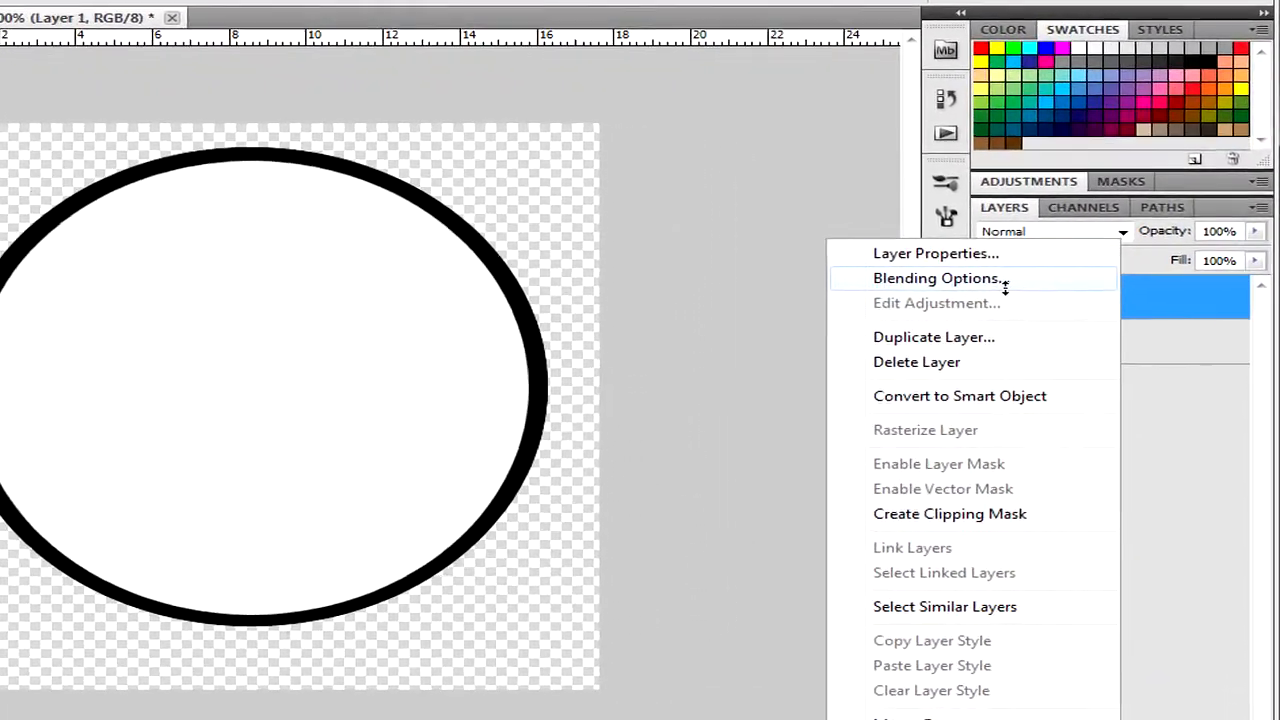
click(1030, 280)
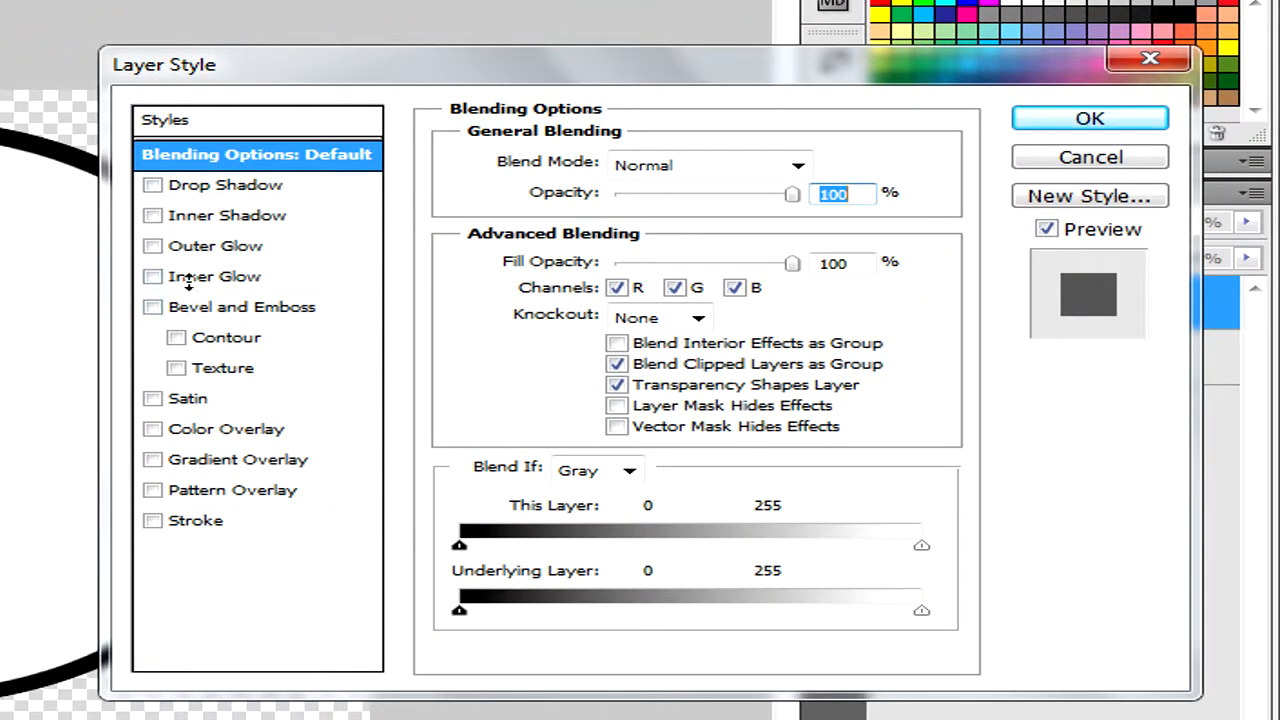
click(166, 310)
click(246, 307)
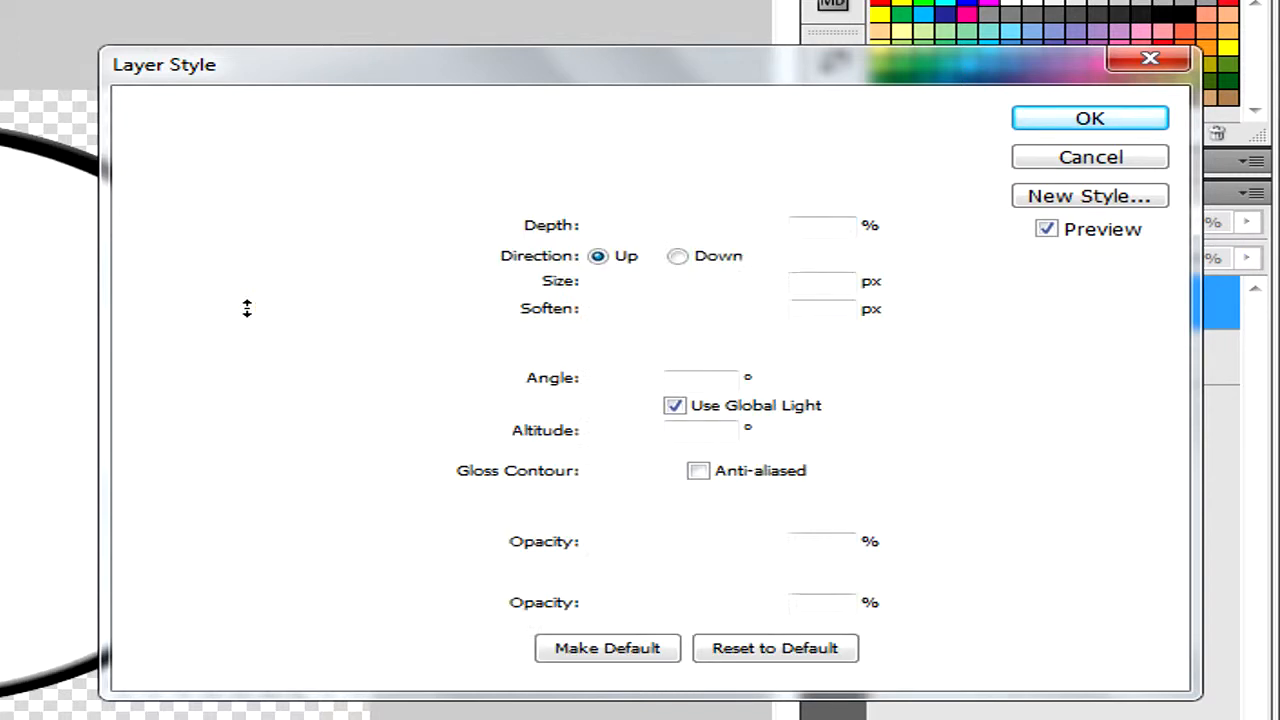
drag(613, 227, 724, 231)
drag(604, 283, 617, 284)
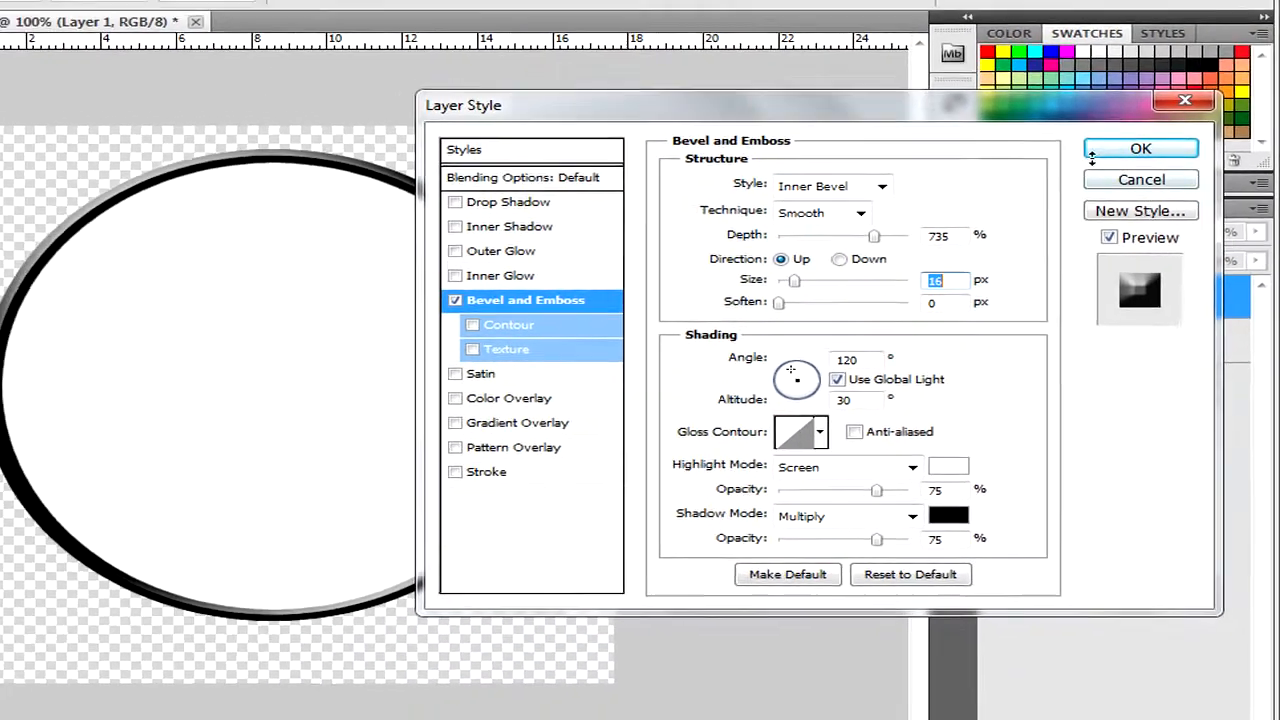
click(1043, 121)
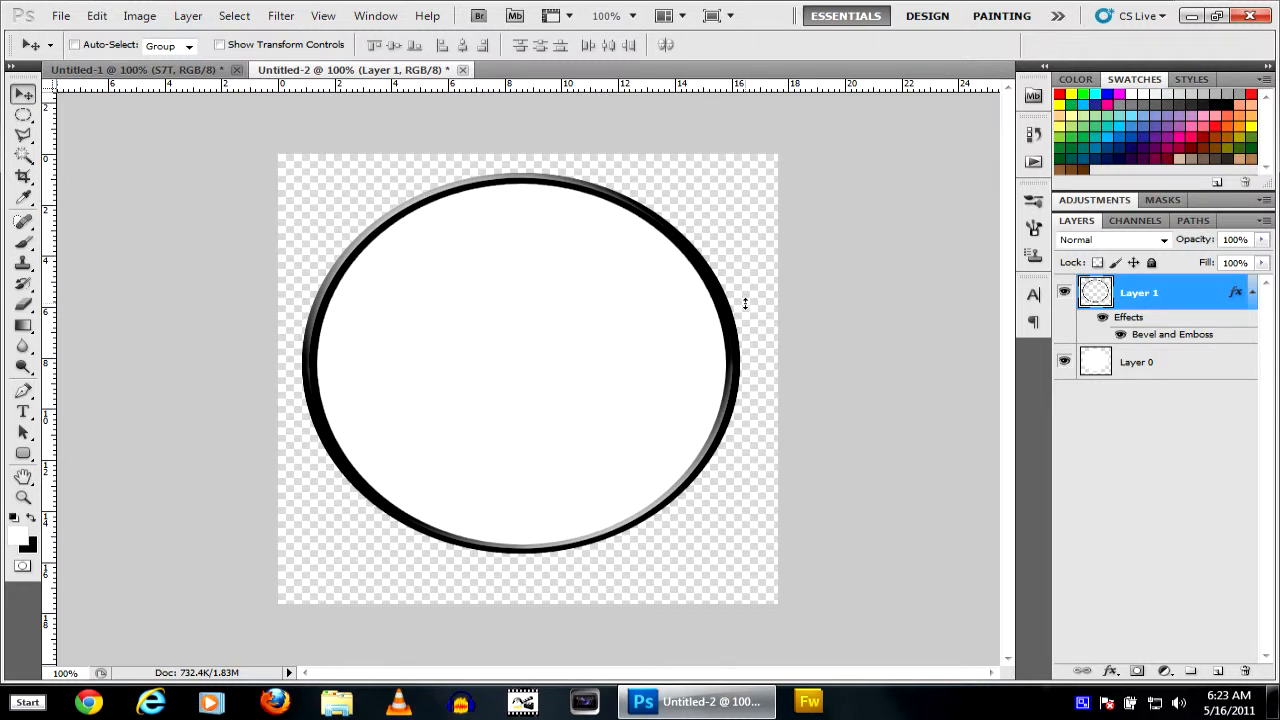
Make black the foreground colour and try filling Layer 0 with it, undoing the fill
click(1110, 367)
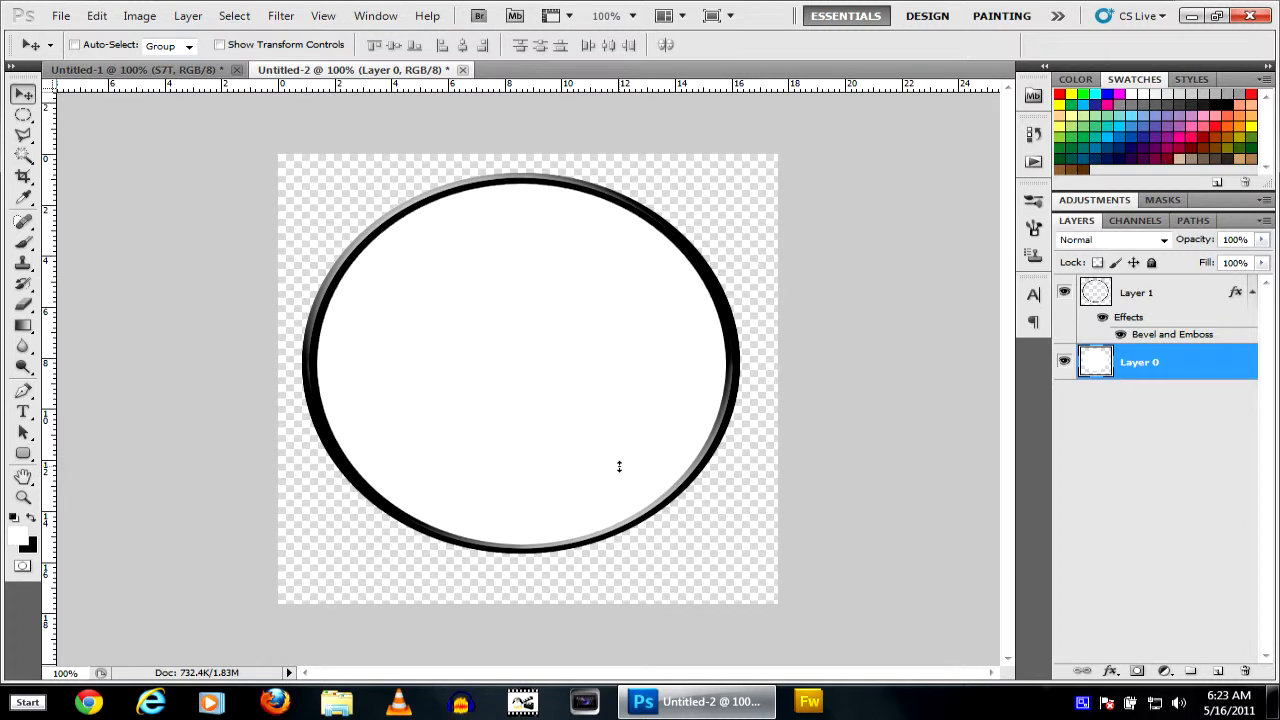
key(x)
key(alt+BackSpace)
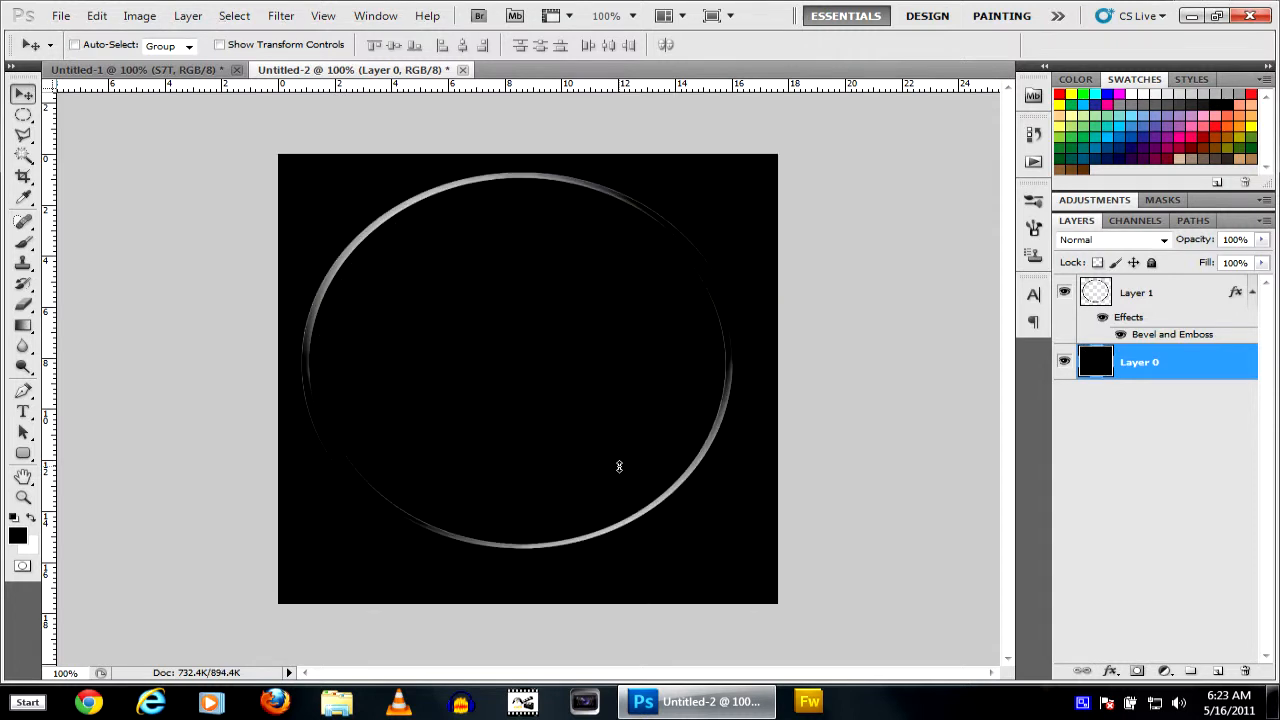
key(ctrl+z)
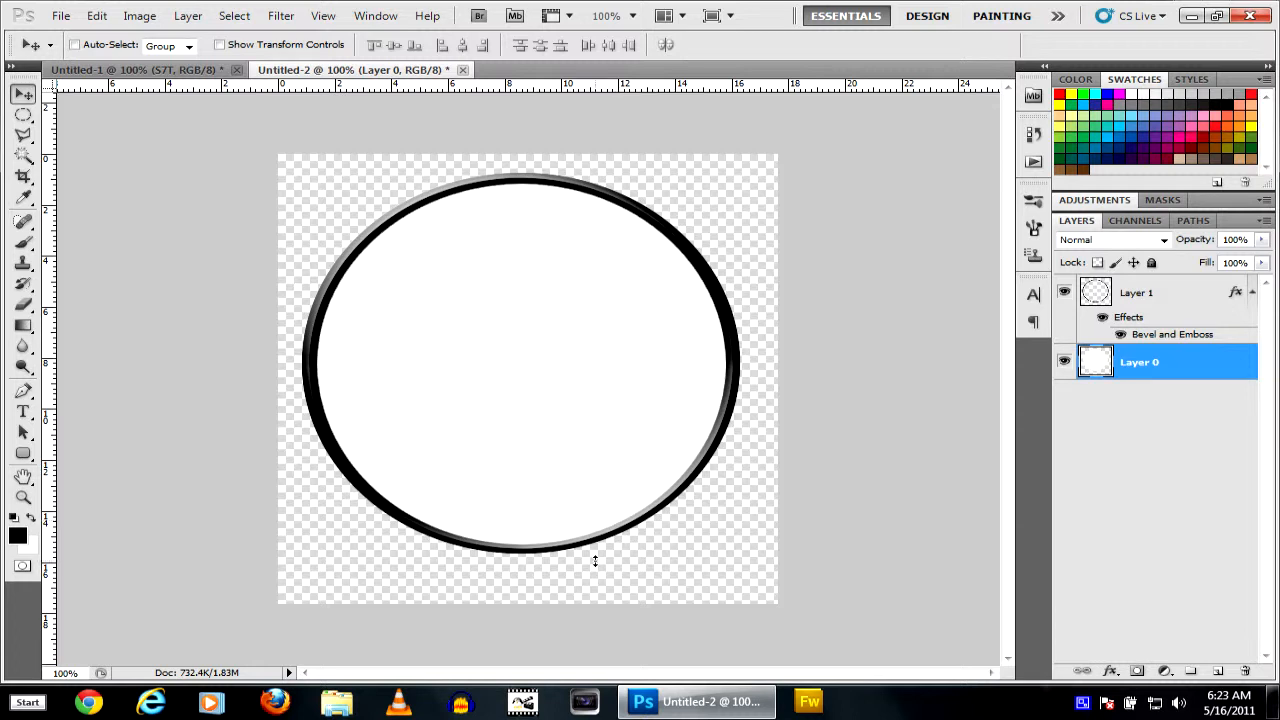
Add the text "S7T" in black 72 pt SF Square Head Bold Italic on a new layer above Layer 1 and centre it inside the ring
click(1251, 291)
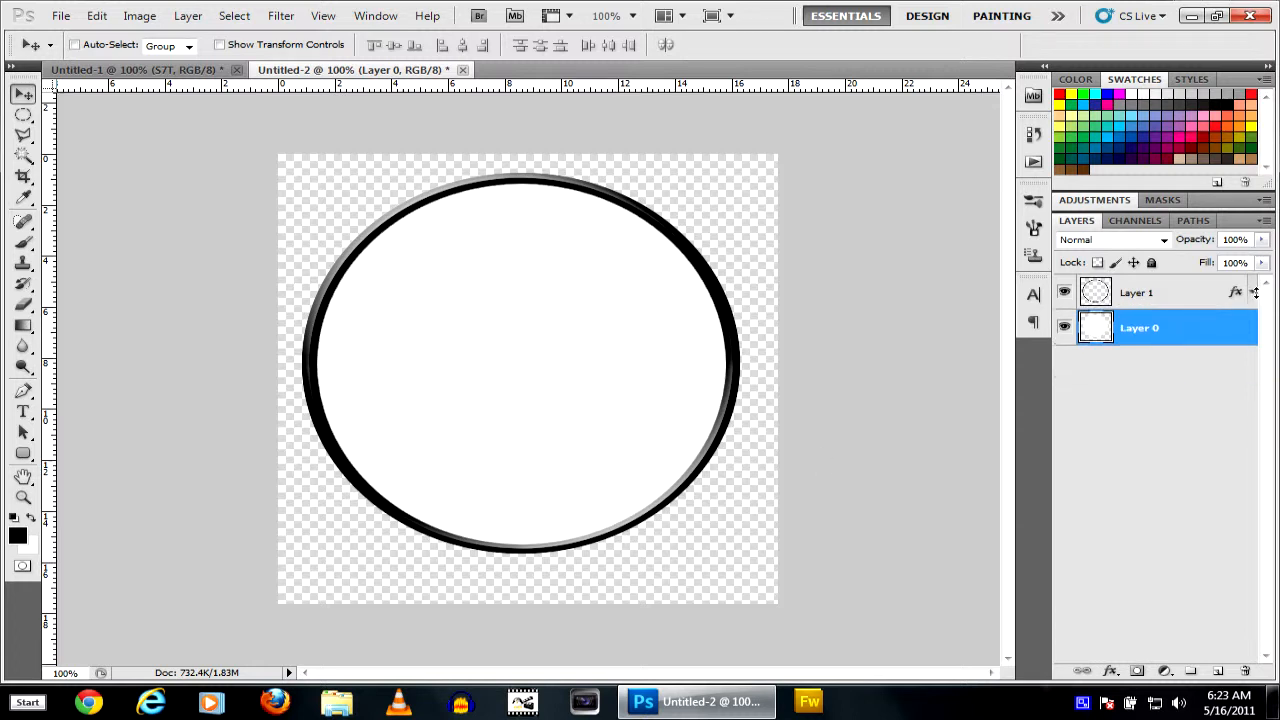
click(1172, 294)
click(1218, 671)
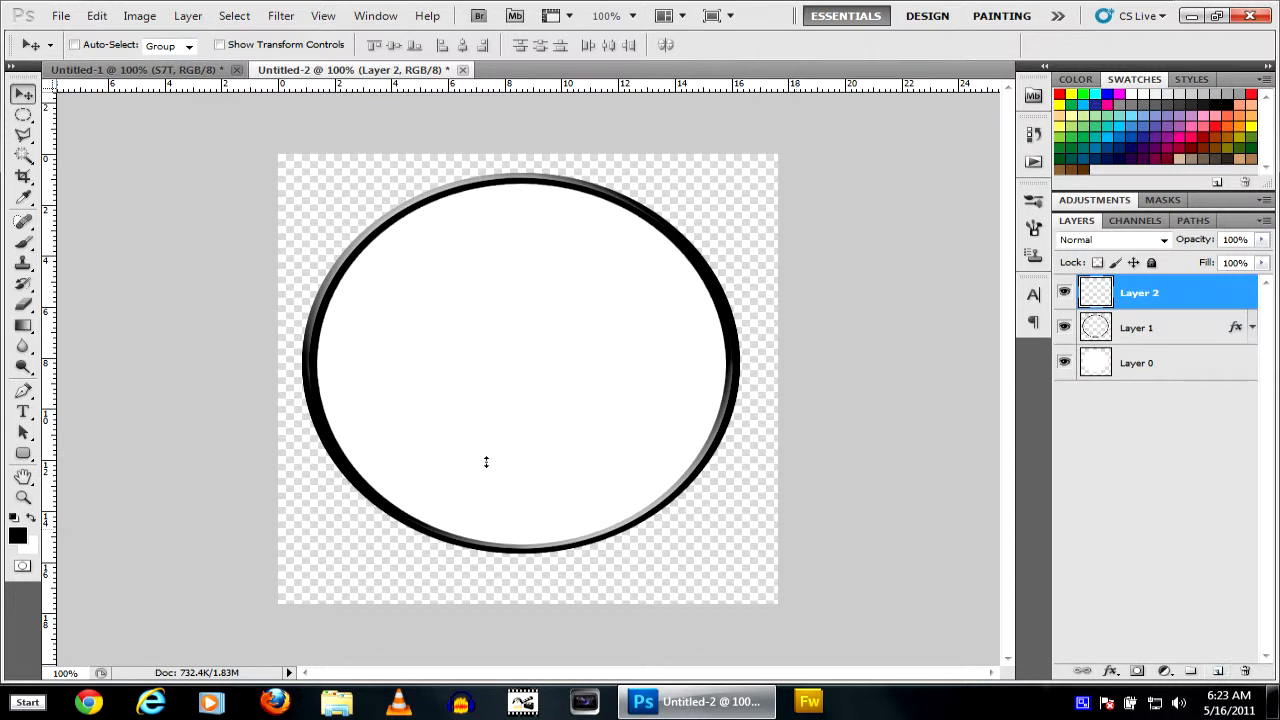
click(23, 411)
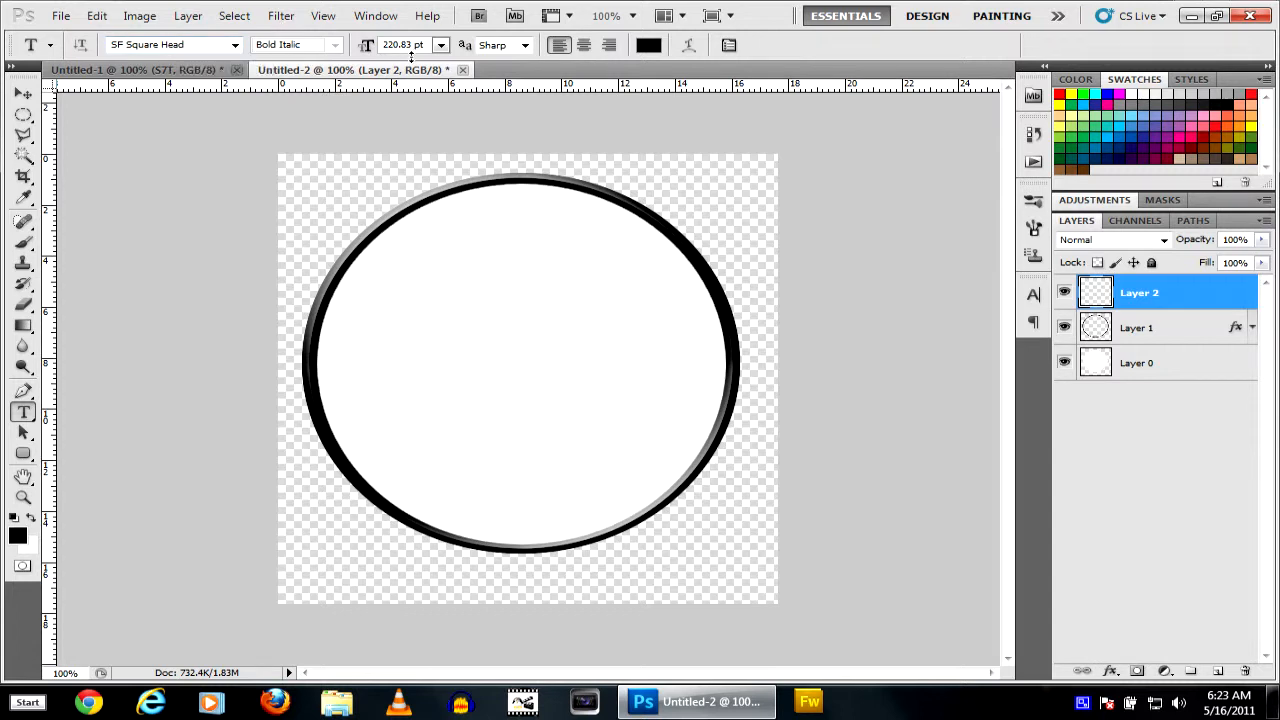
click(363, 368)
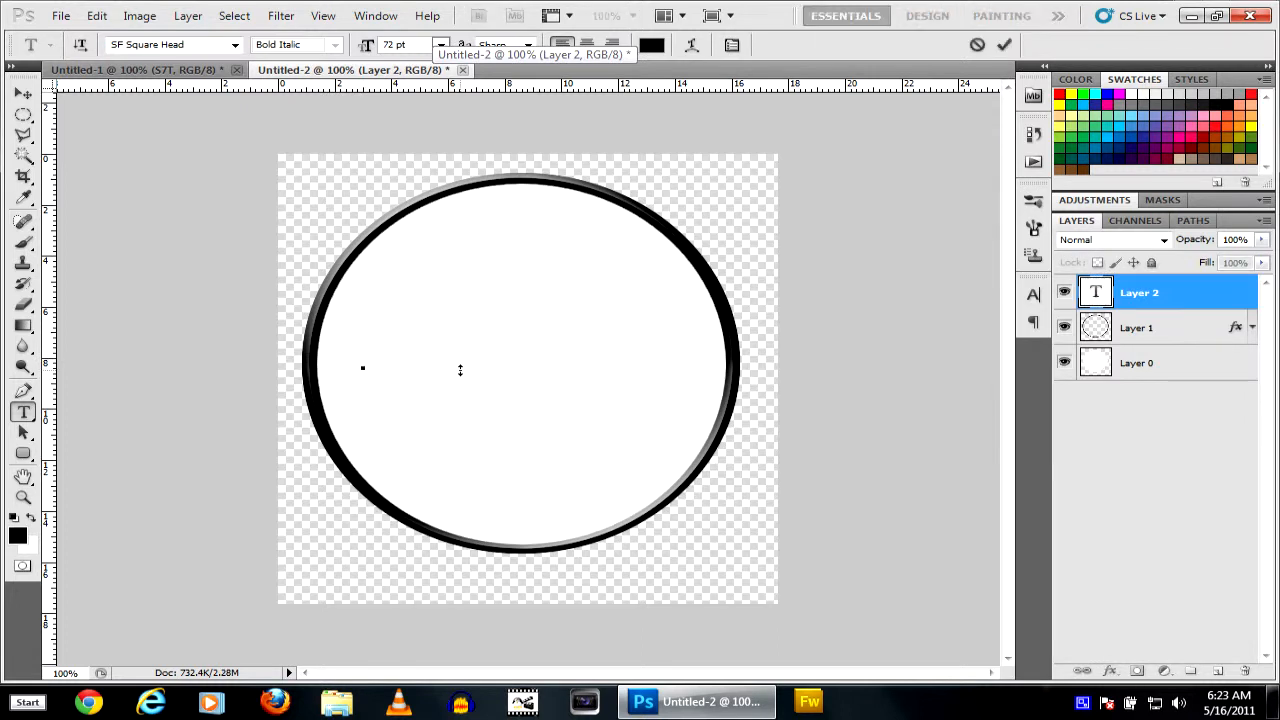
text(S7T)
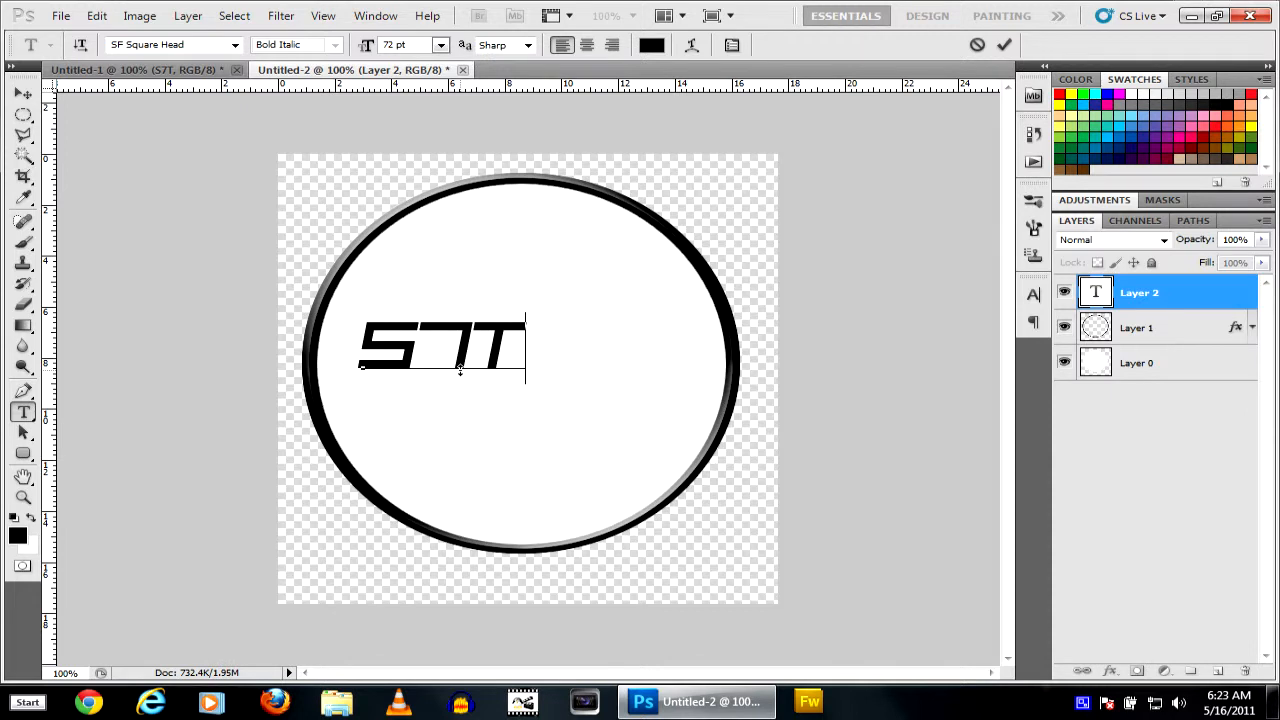
key(ctrl+Return)
key(v)
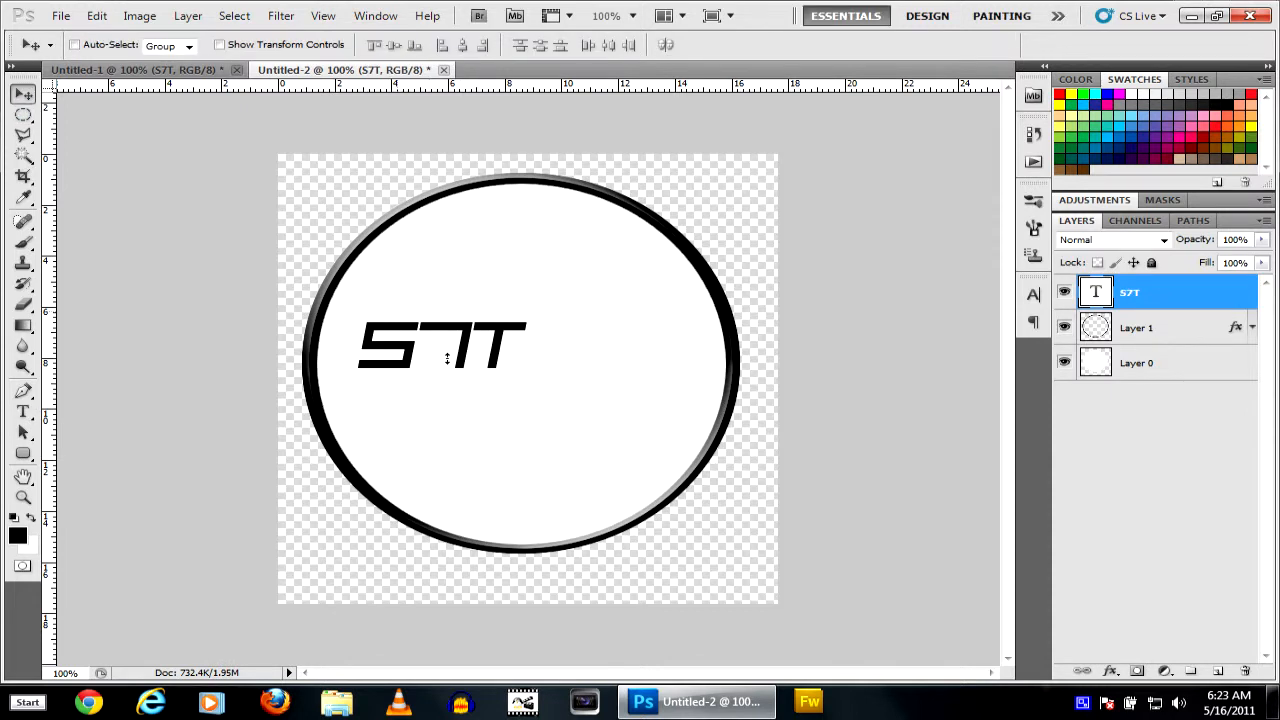
drag(447, 359, 531, 371)
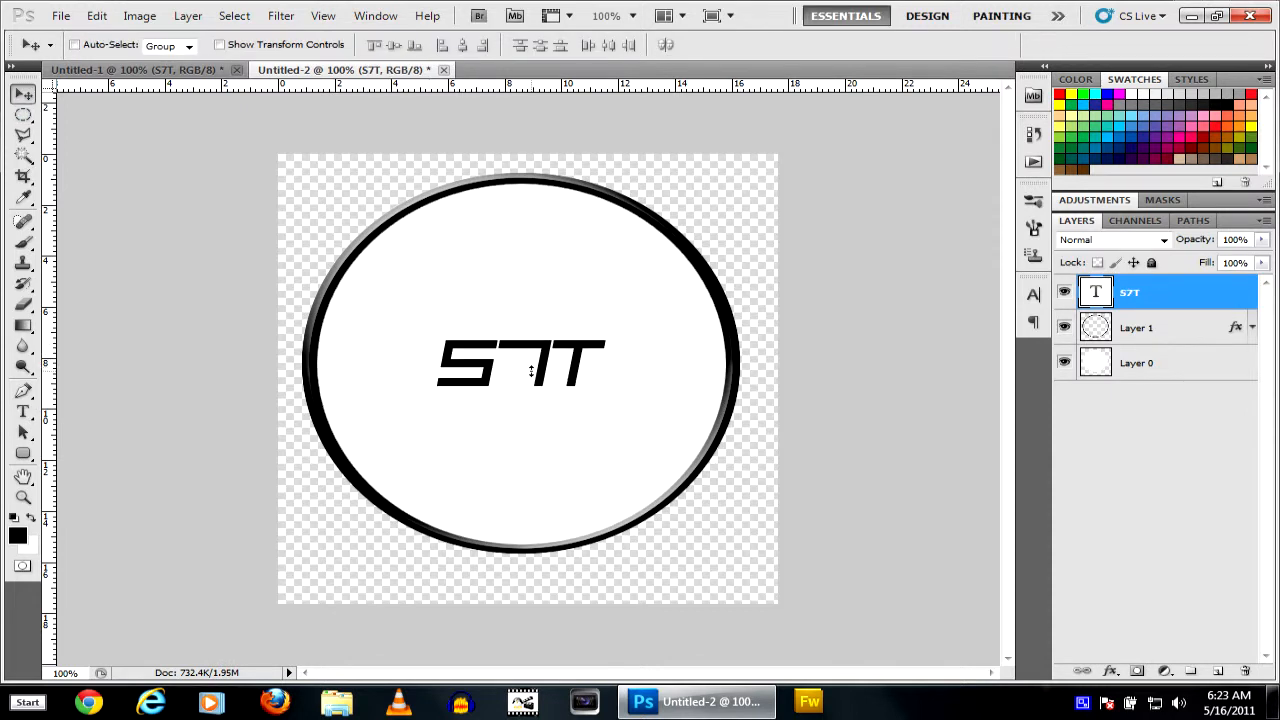
Scale the S7T text to about 221% width and 279% height so it nearly spans the ring's interior
key(ctrl+t)
drag(437, 365, 342, 360)
drag(609, 365, 660, 366)
drag(516, 330, 515, 262)
drag(521, 431, 523, 464)
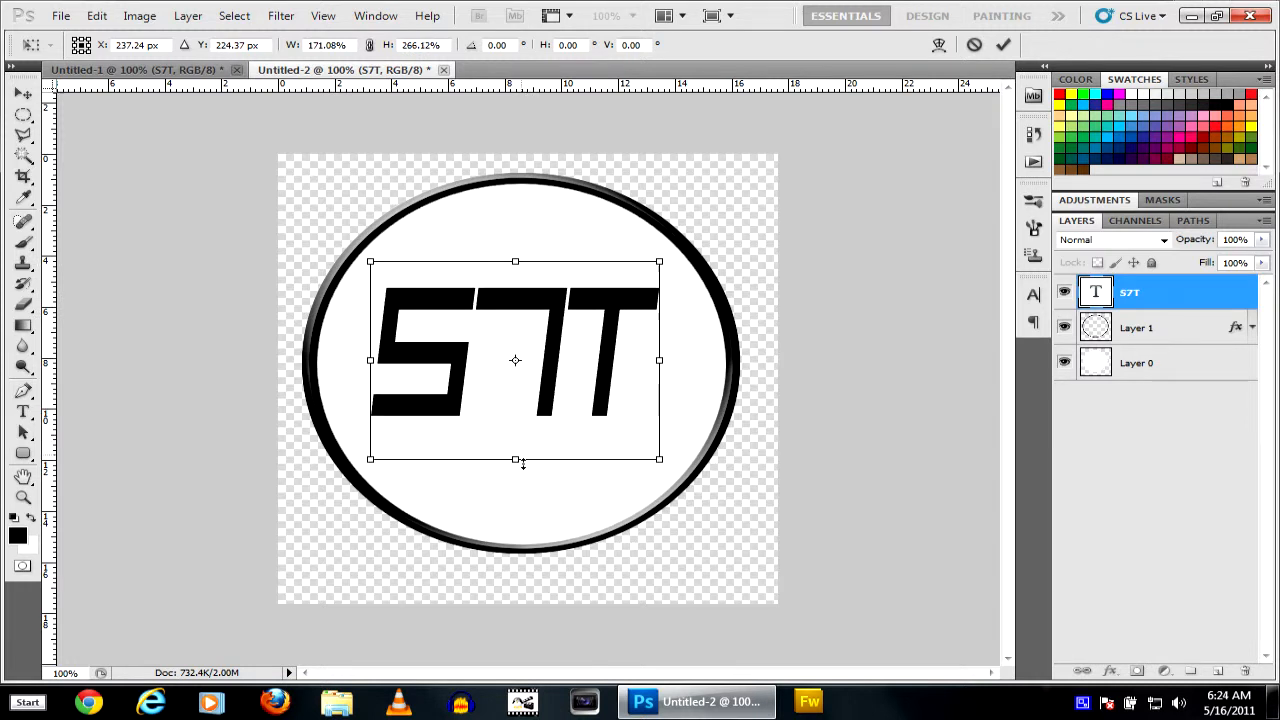
drag(660, 358, 707, 367)
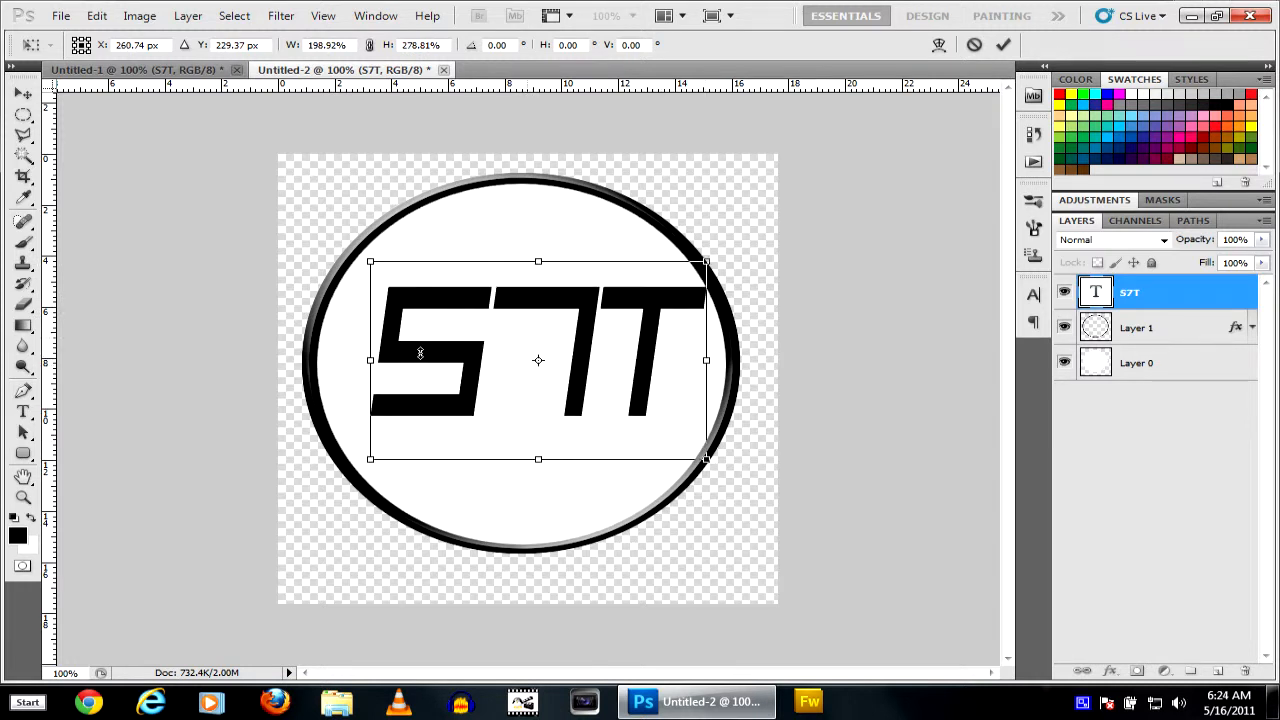
drag(371, 360, 334, 351)
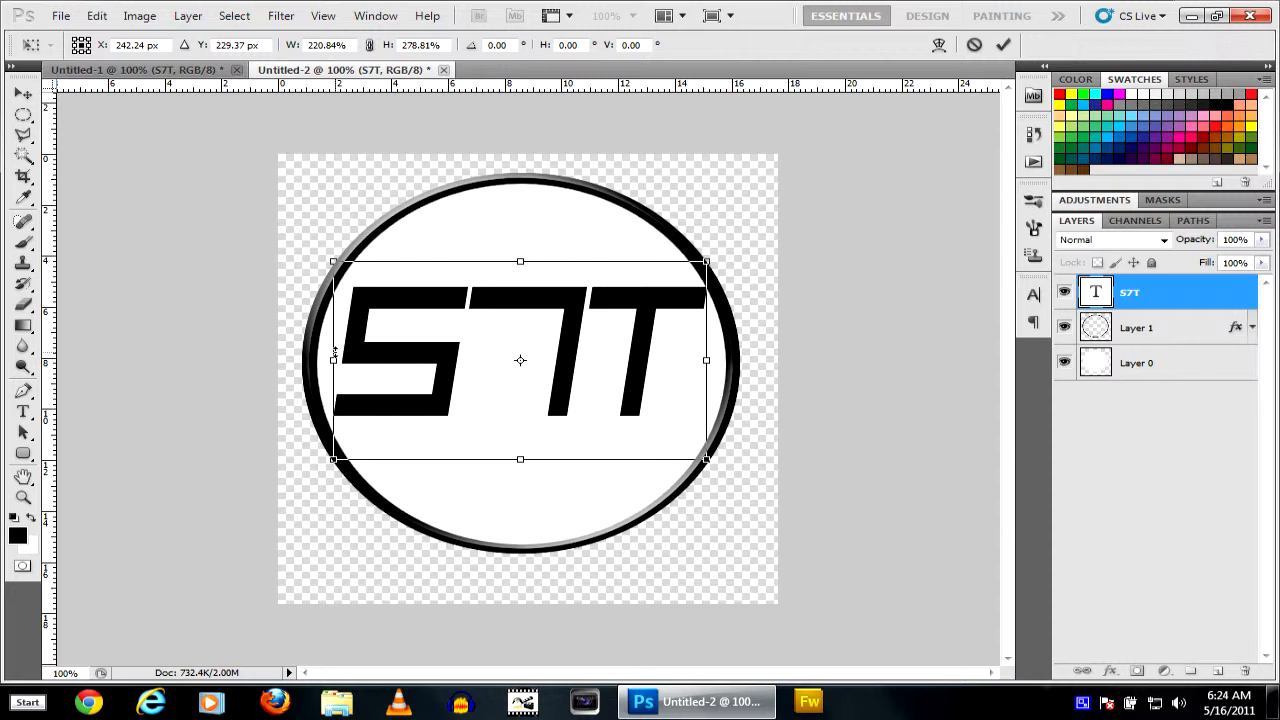
Fine-tune the S7T text by narrowing it slightly and extending it upward inside the ring, and apply the transformation
drag(609, 340, 609, 343)
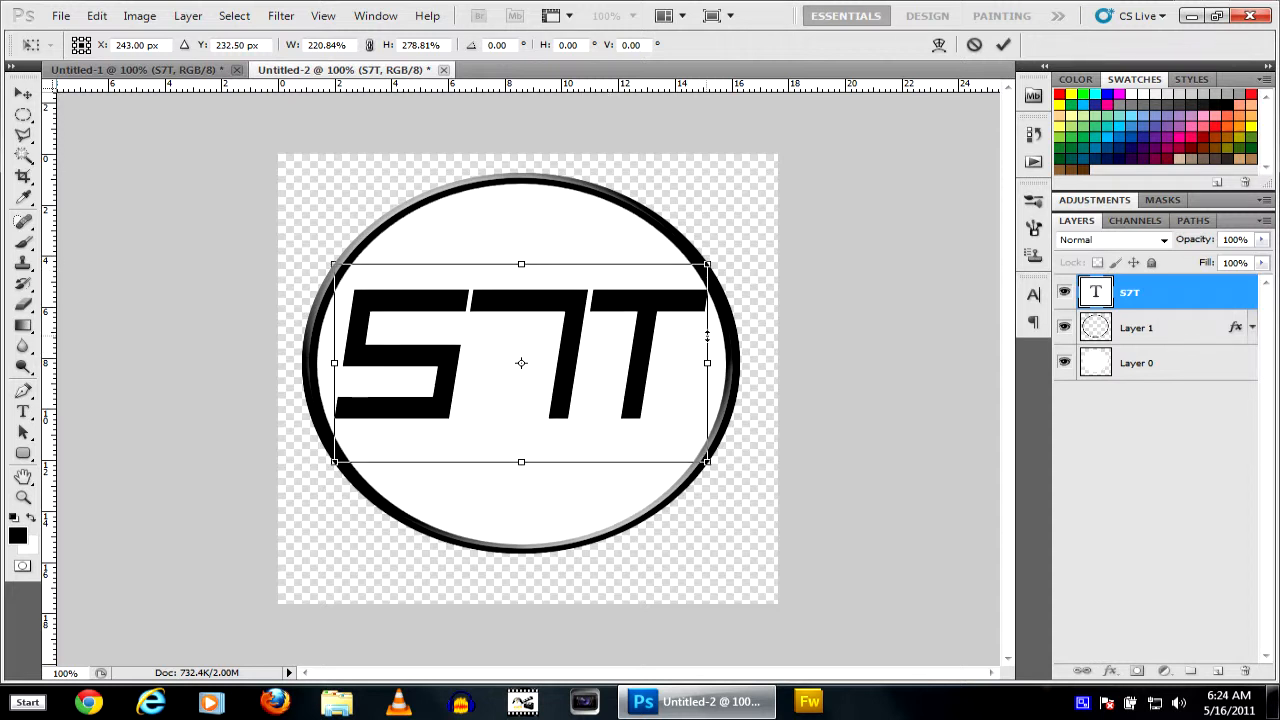
drag(708, 350, 700, 352)
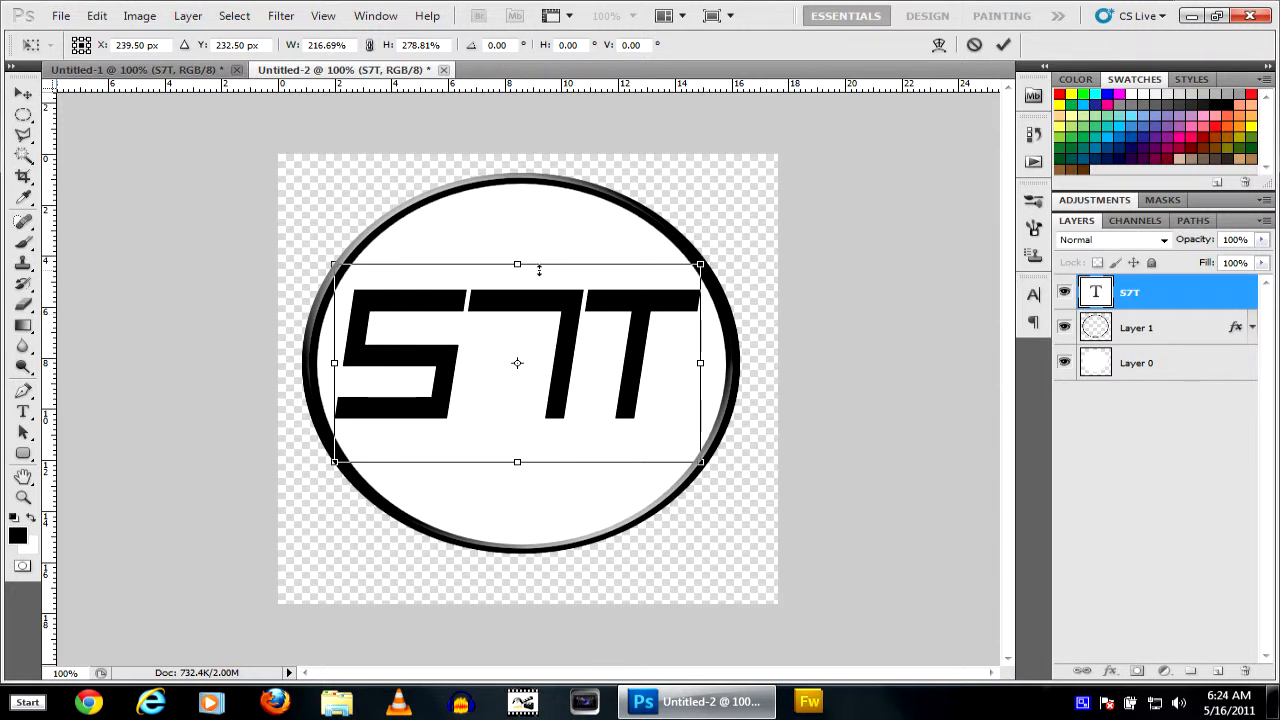
drag(521, 264, 517, 253)
drag(701, 253, 680, 246)
drag(612, 383, 624, 385)
key(Return)
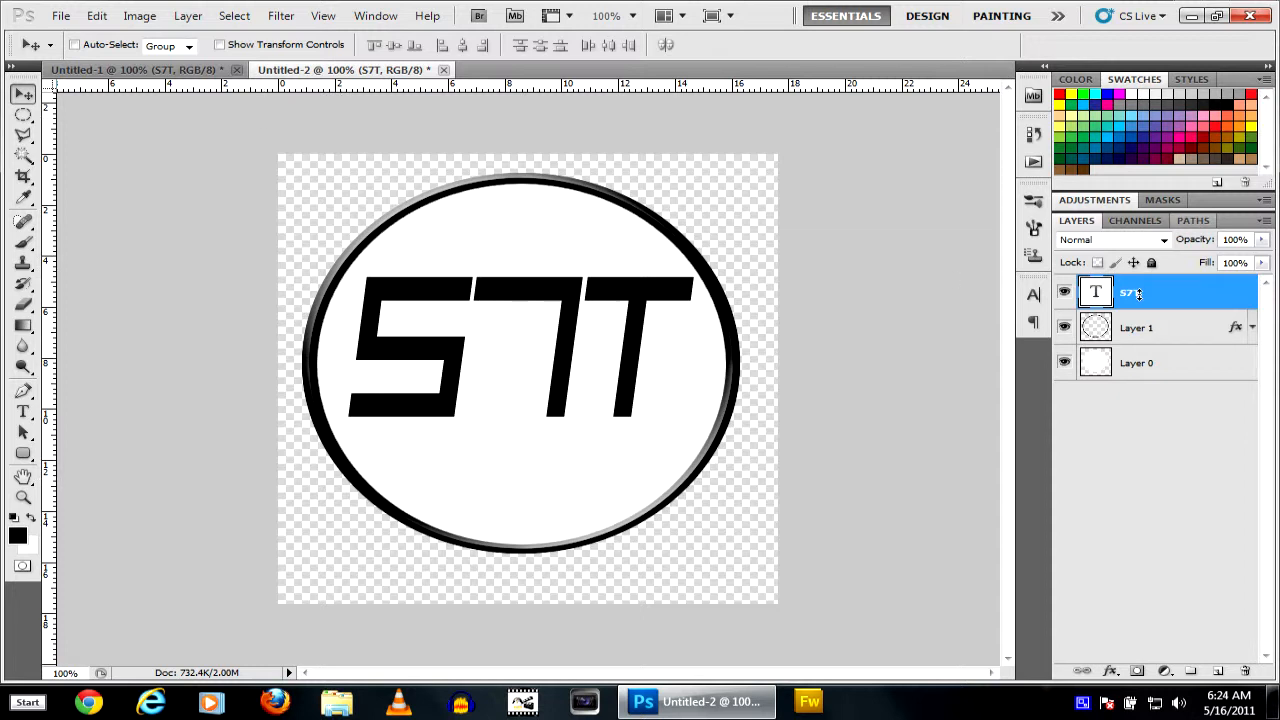
Centre the S7T text vertically and horizontally on the whole canvas, and clear the selection
key(ctrl+a)
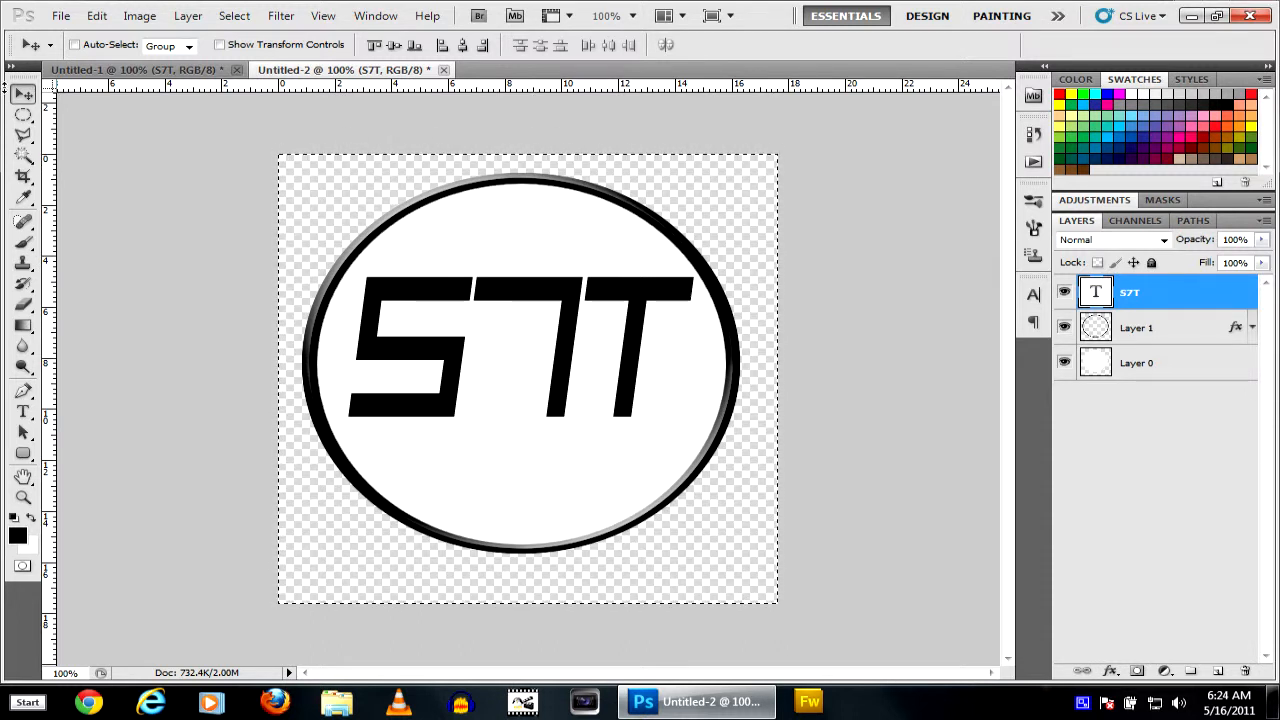
click(394, 45)
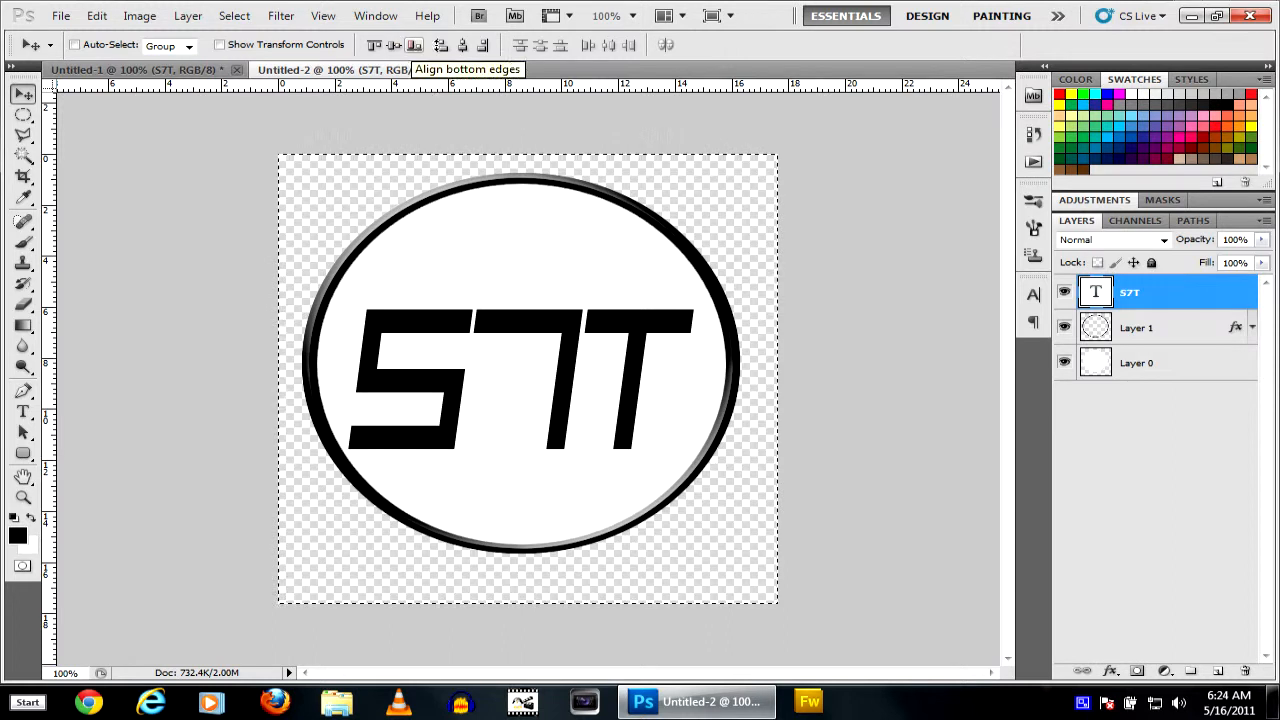
click(461, 45)
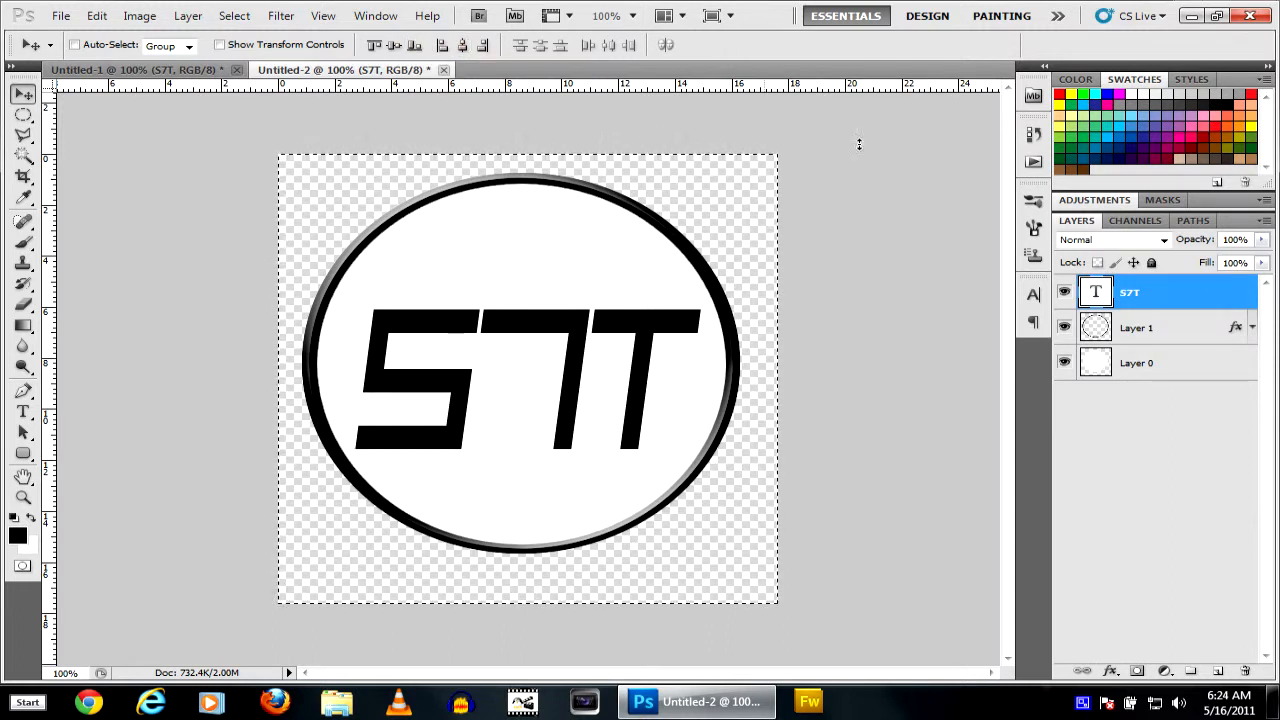
key(ctrl+d)
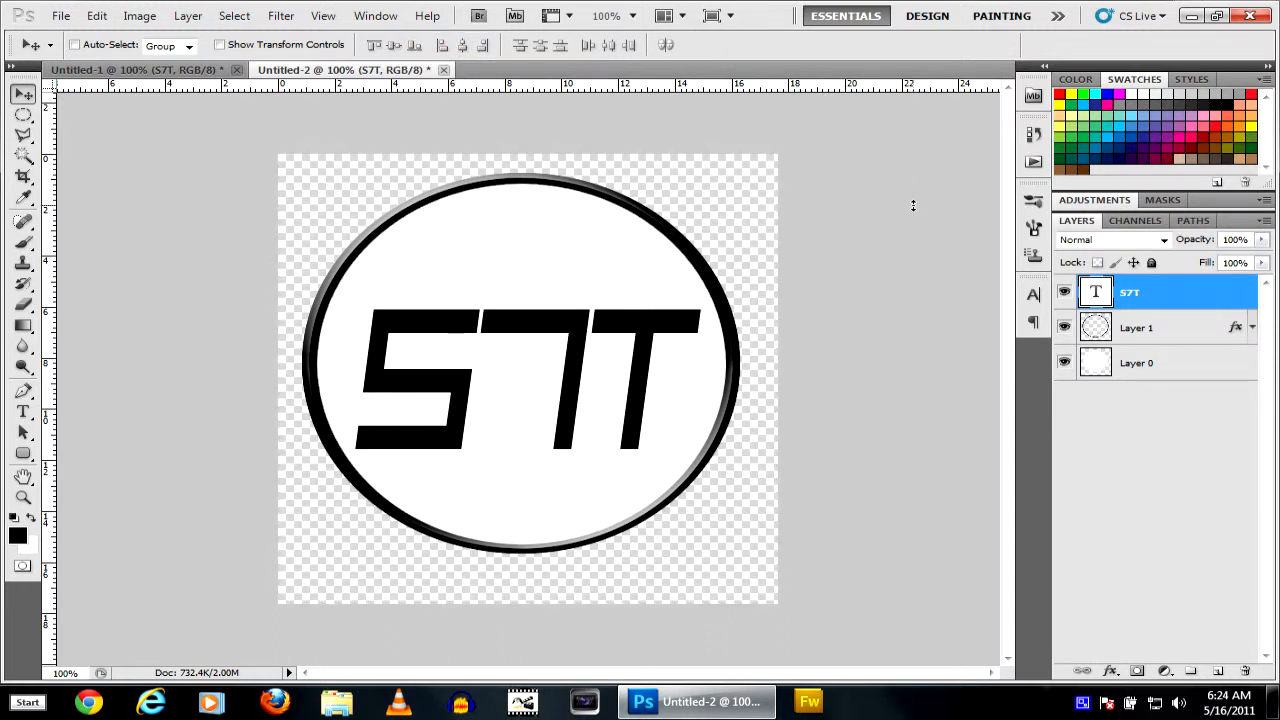
Save a copy of the logo as "lower third 3" in PNG format with no interlacing in the youtube partner folder
click(63, 17)
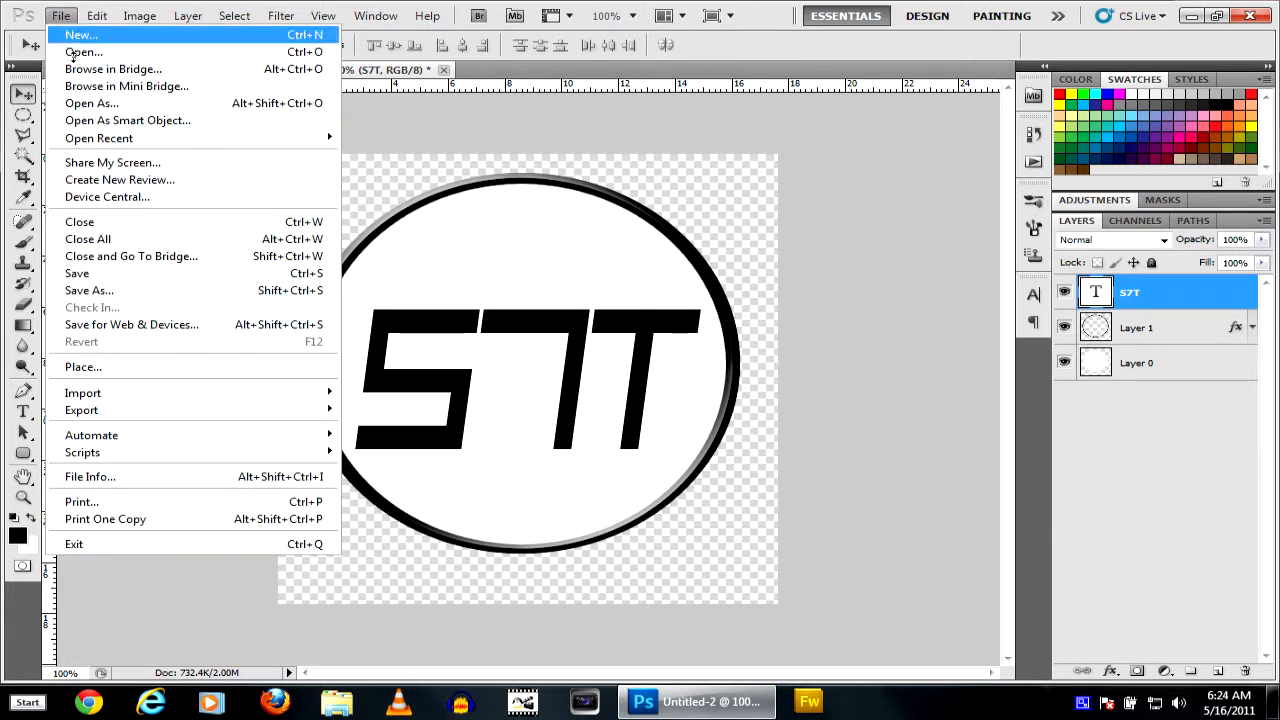
click(74, 291)
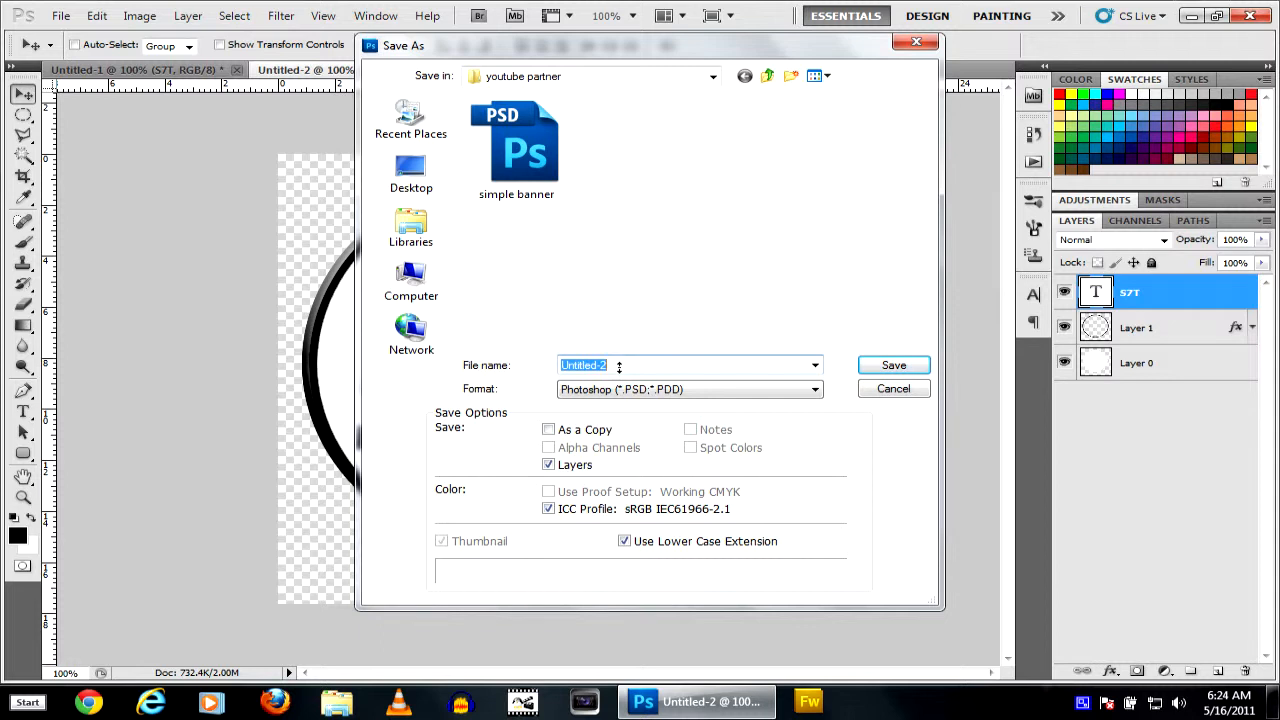
text(lower thir)
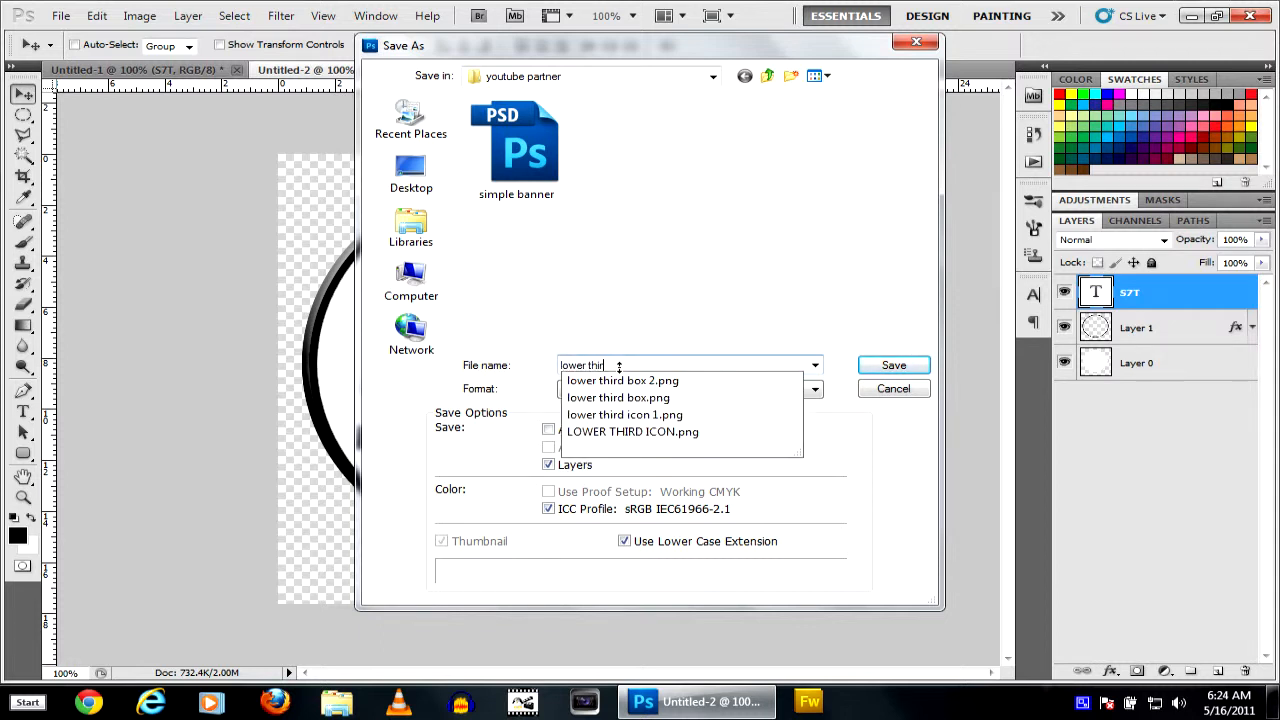
text(d 3)
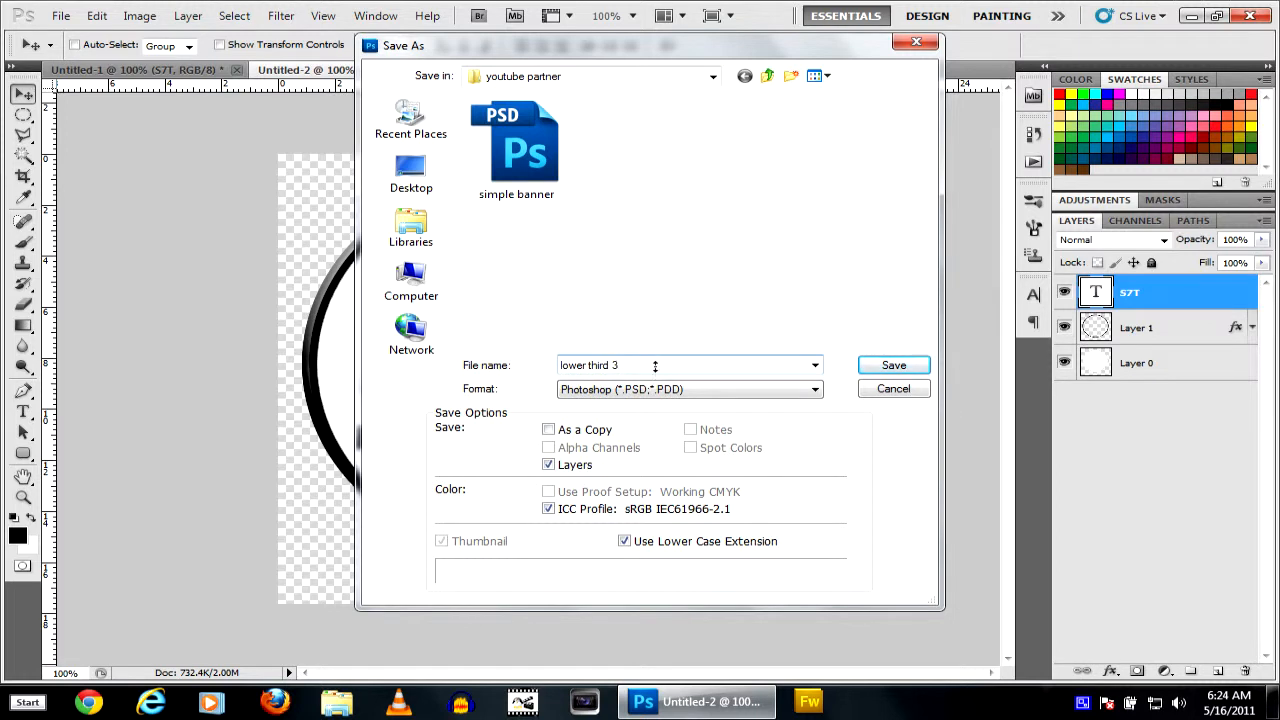
click(742, 389)
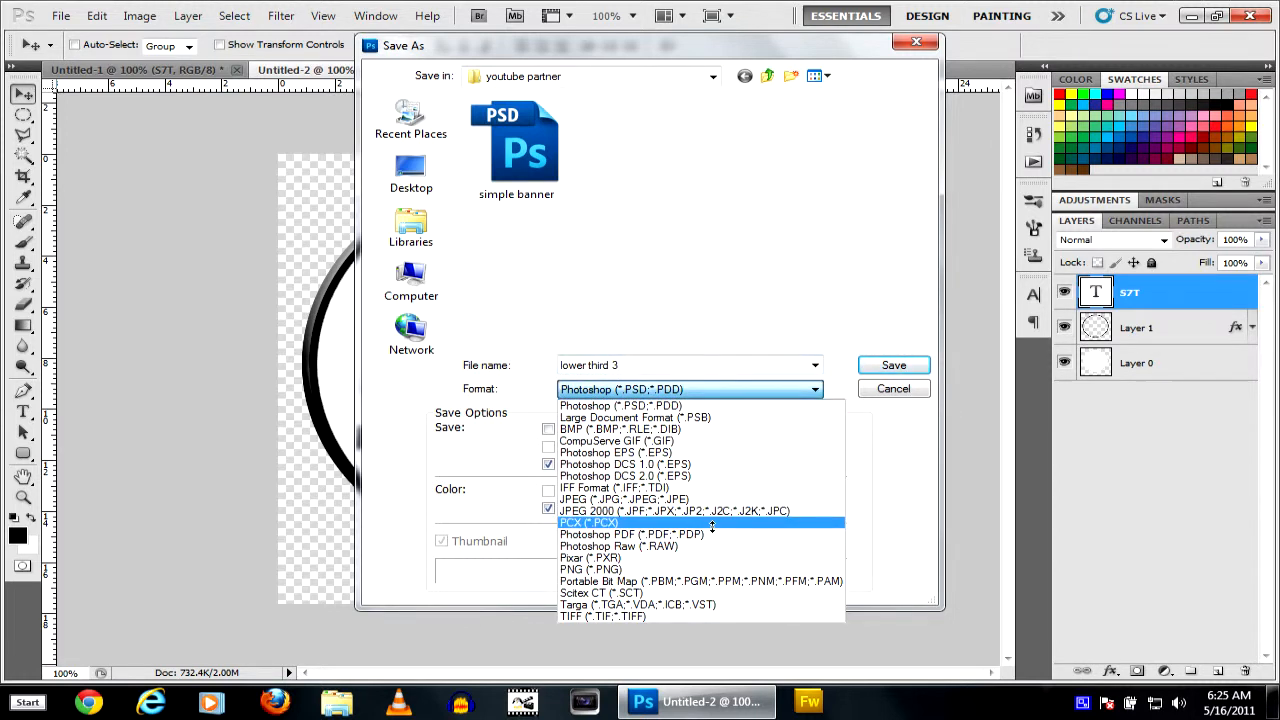
click(703, 569)
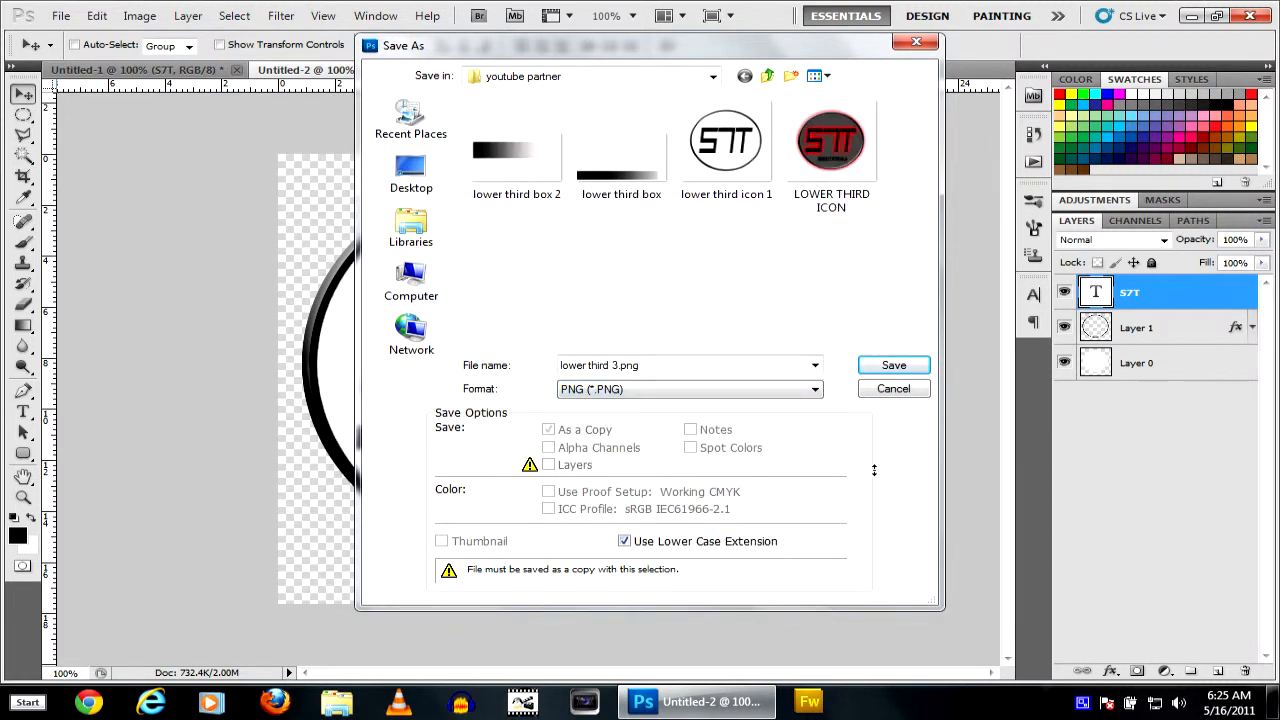
click(893, 364)
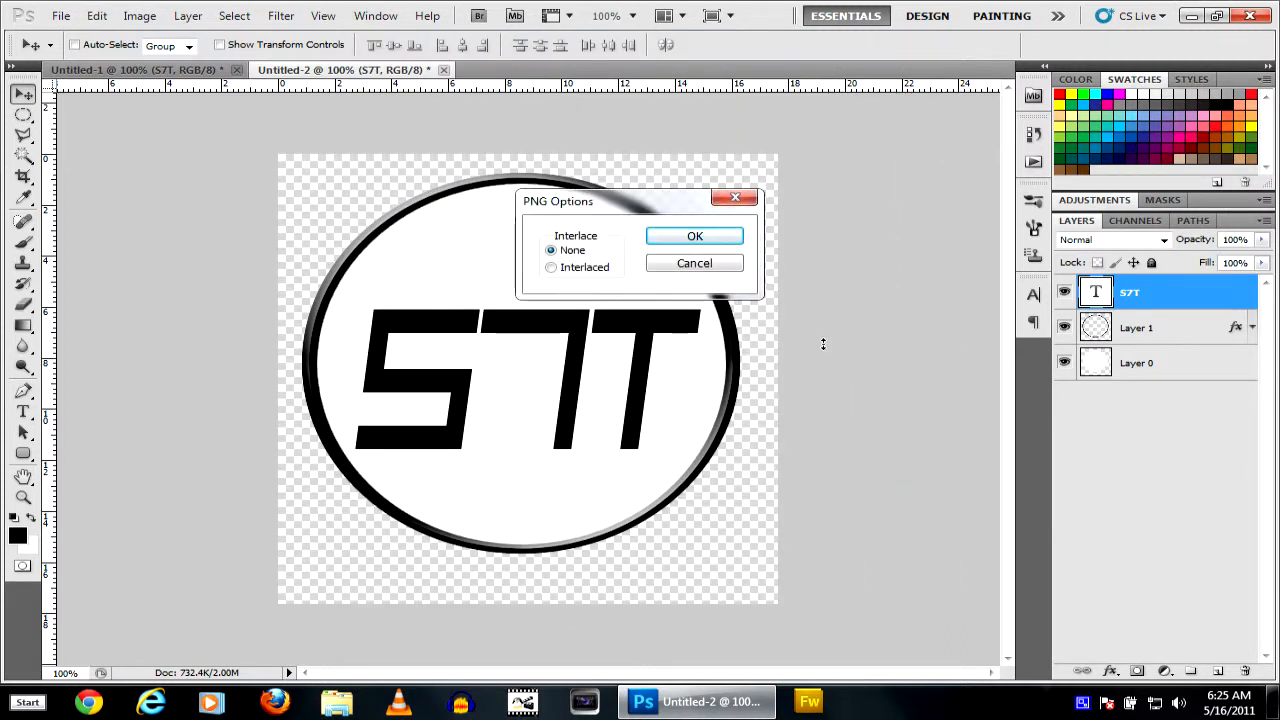
key(Return)
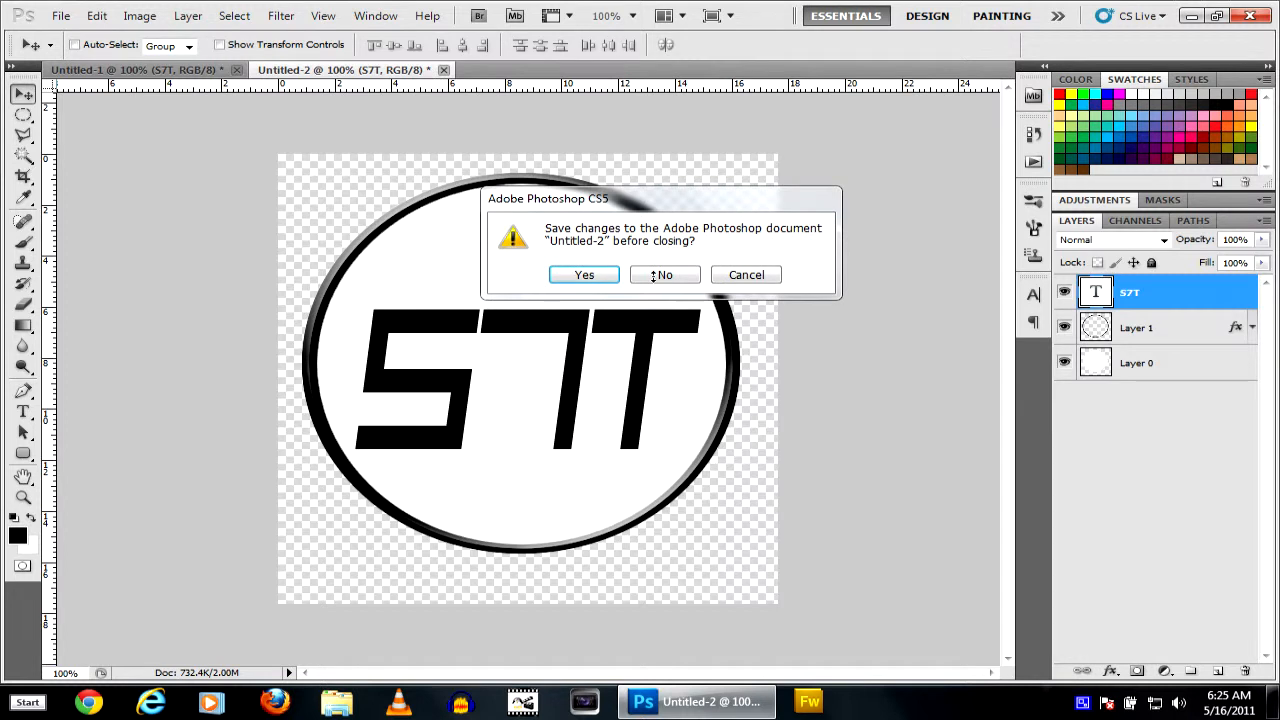
Close the Untitled-2 and Untitled-1 documents without saving their changes
click(656, 275)
click(237, 69)
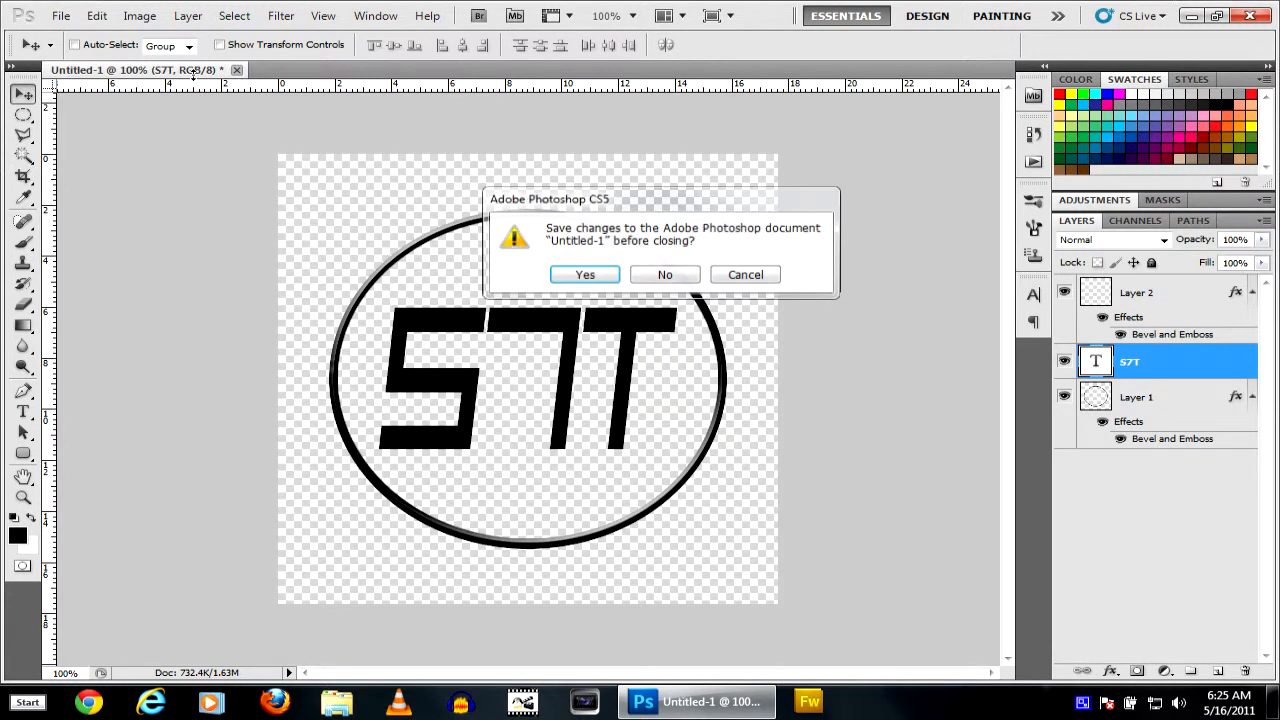
click(648, 277)
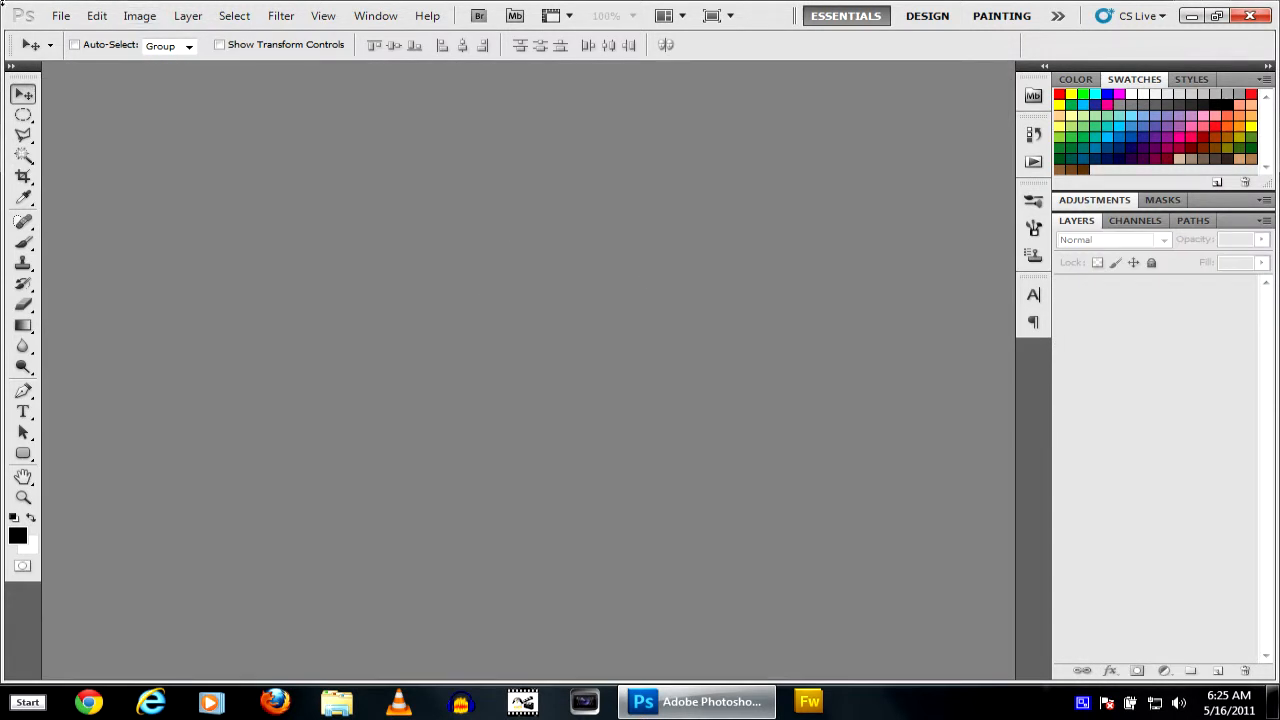
Create a new transparent document 300 pixels wide and 500 pixels high at 72 pixels/inch
click(61, 15)
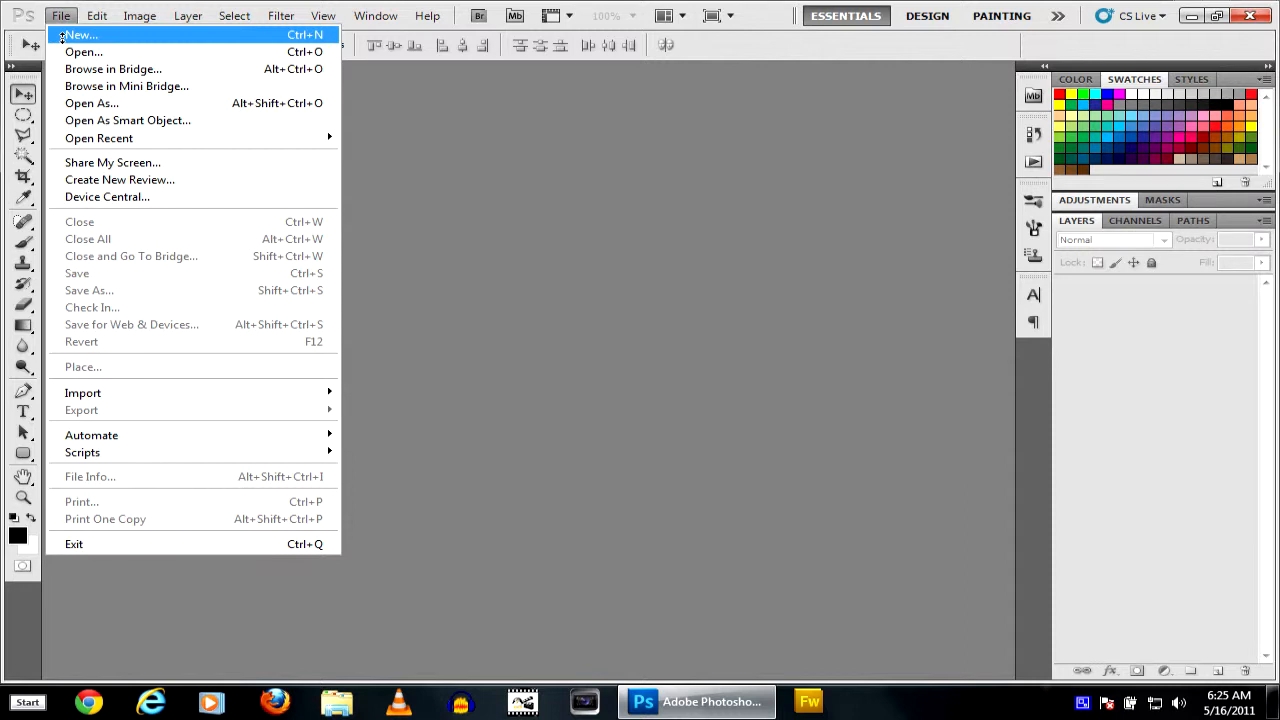
click(736, 326)
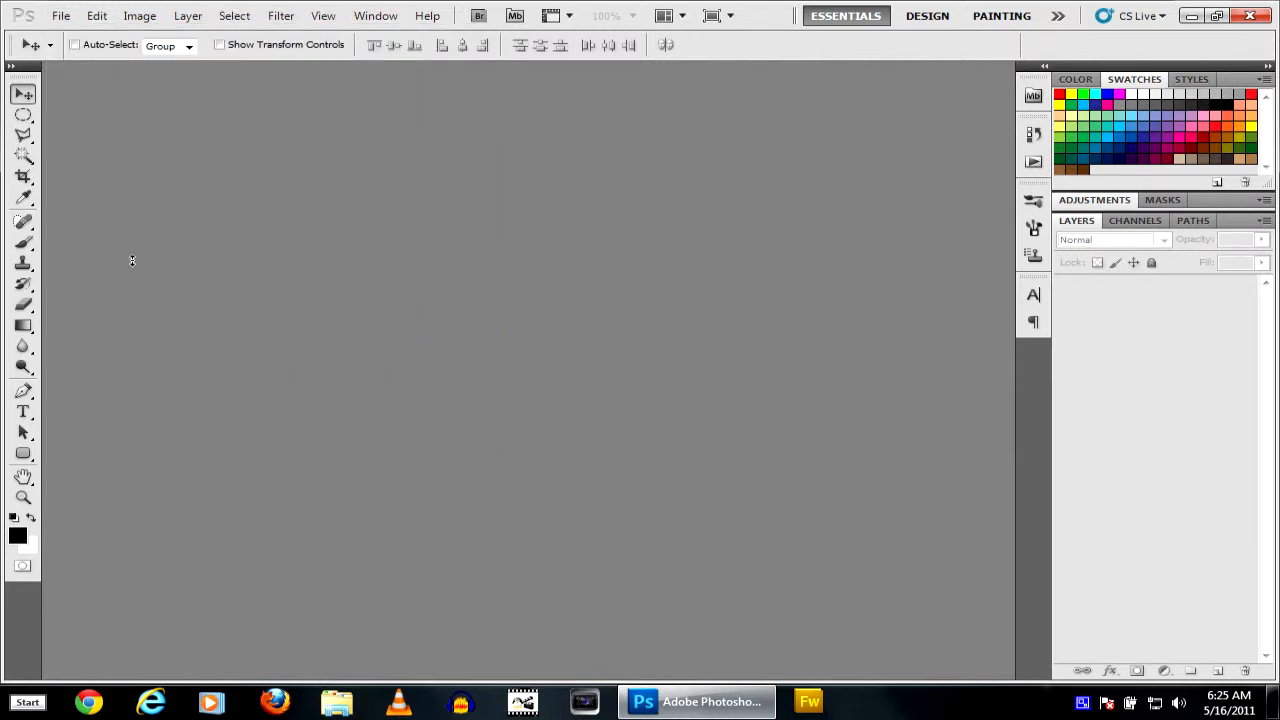
click(61, 16)
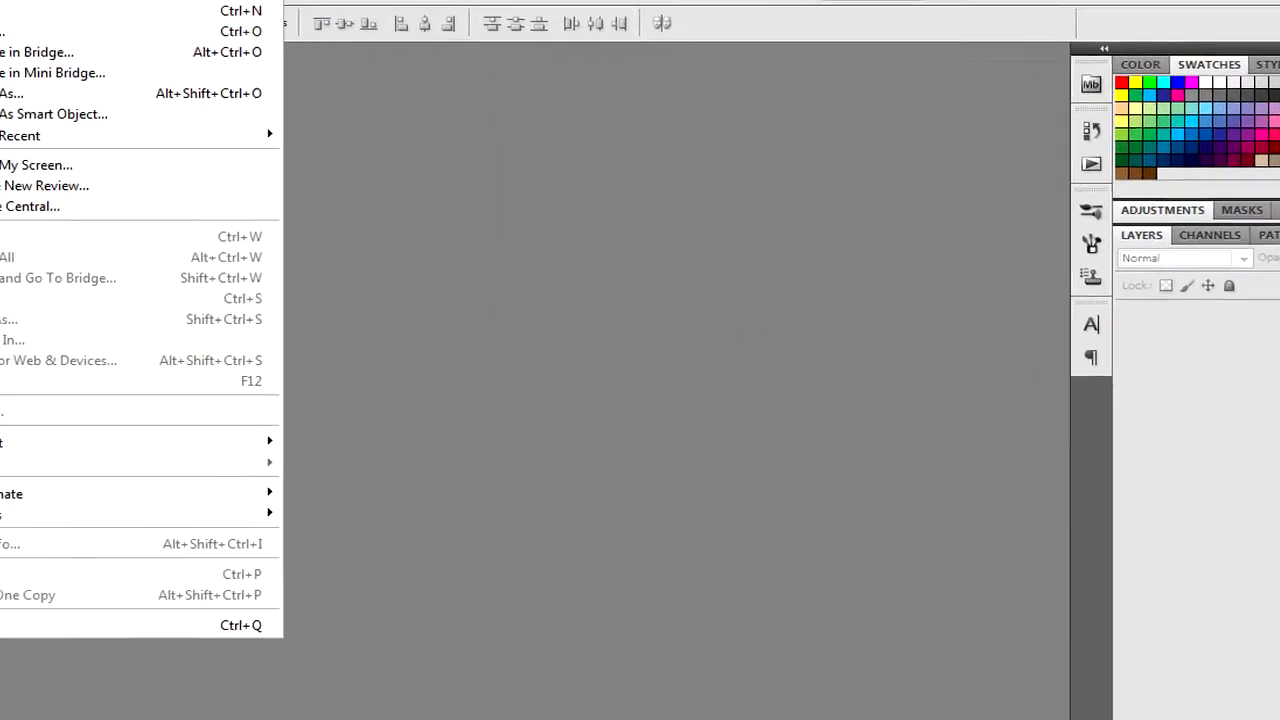
click(20, 11)
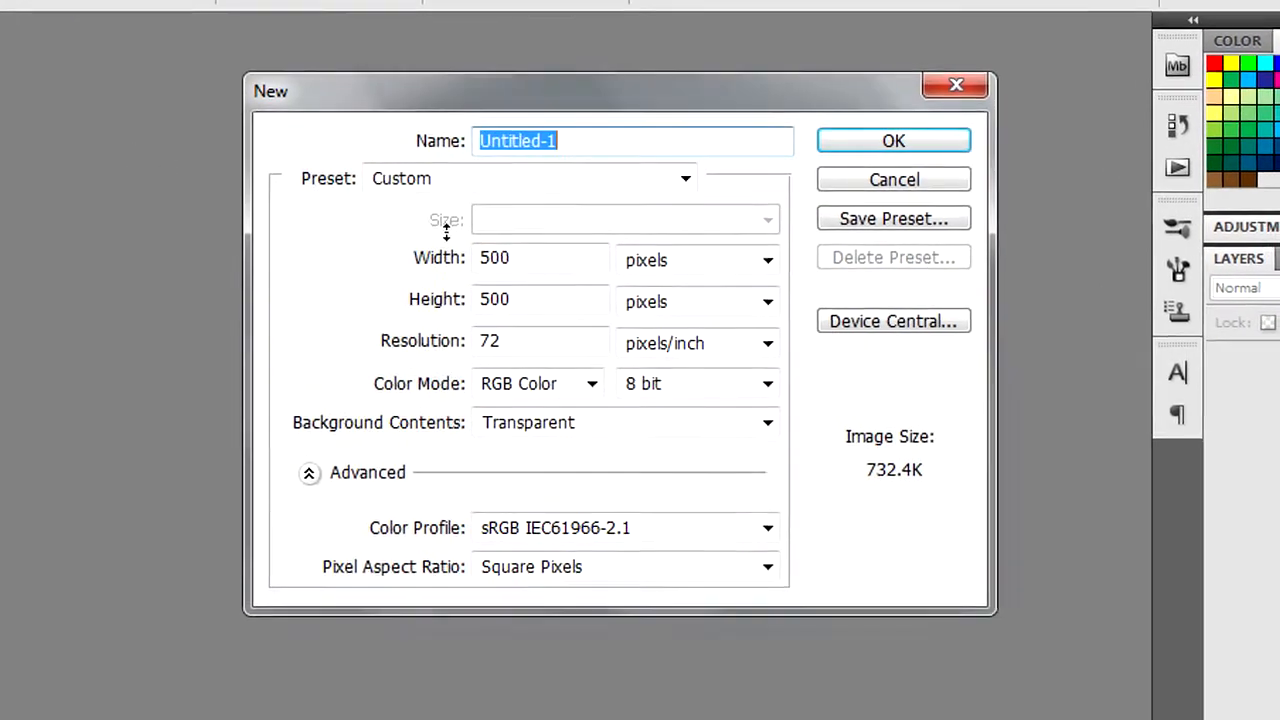
double_click(518, 266)
text(300)
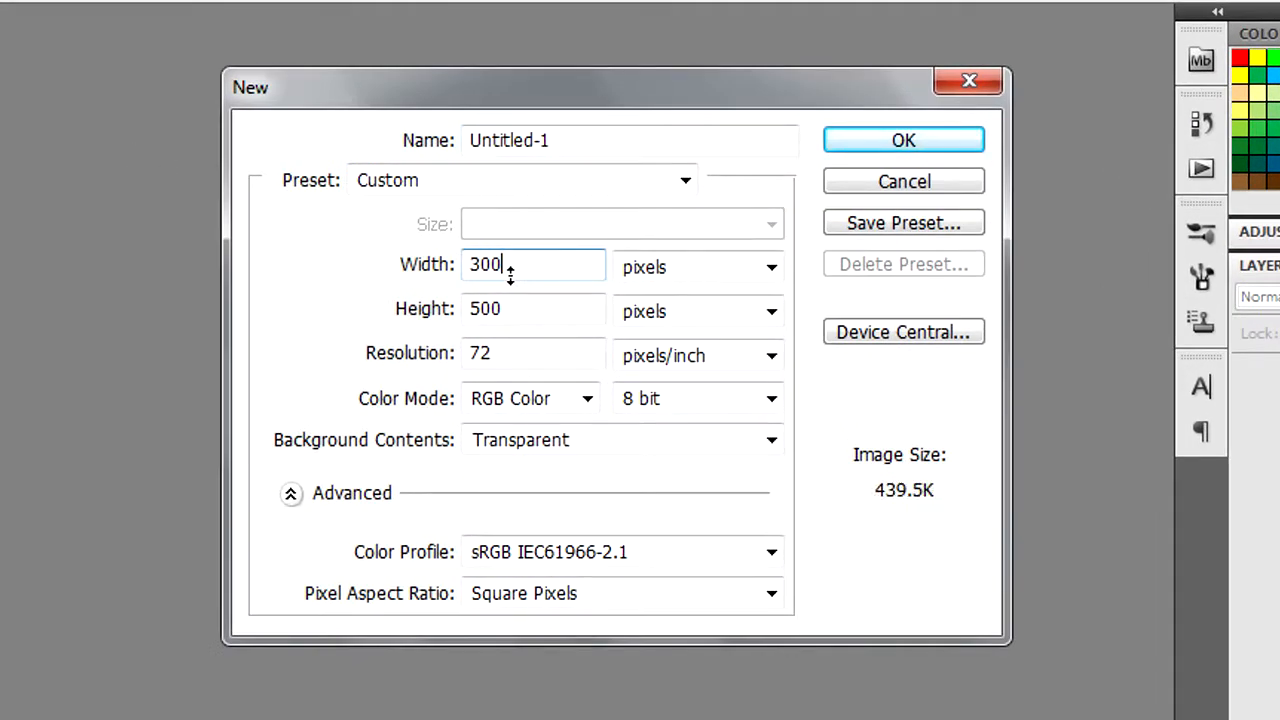
click(851, 136)
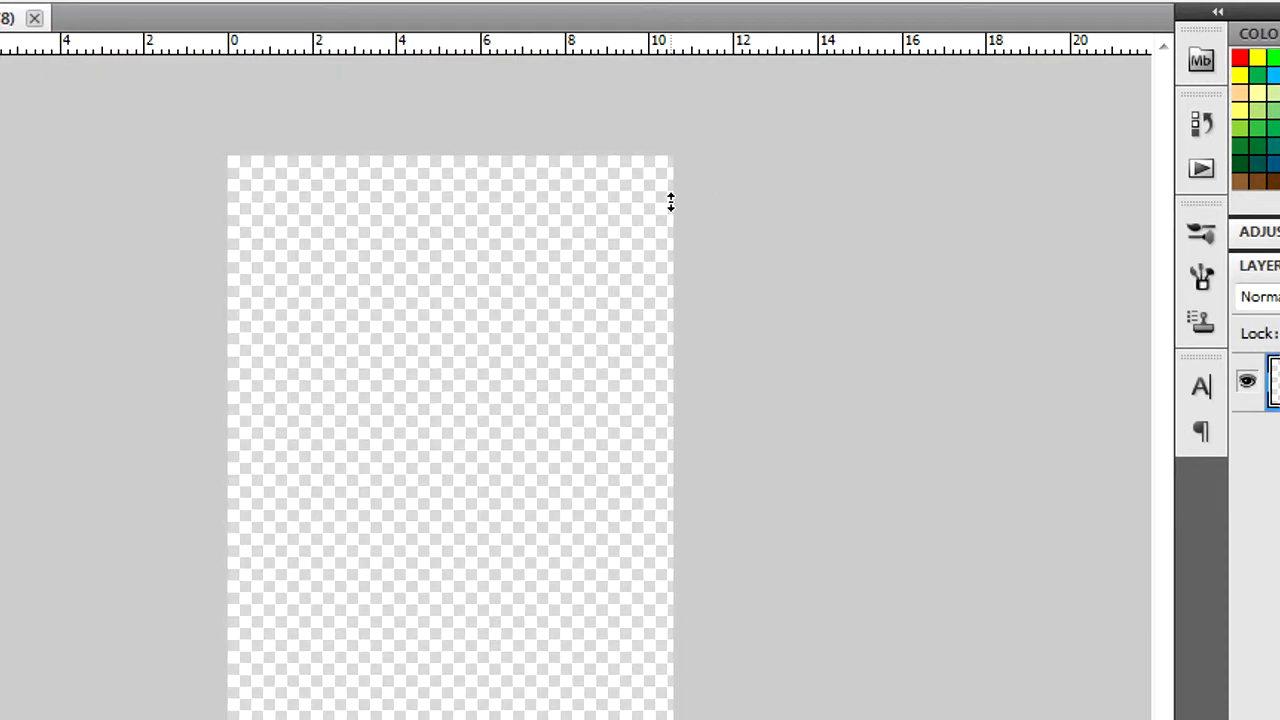
Create another new document 500 pixels wide and 300 pixels high with transparent background contents
click(0, 0)
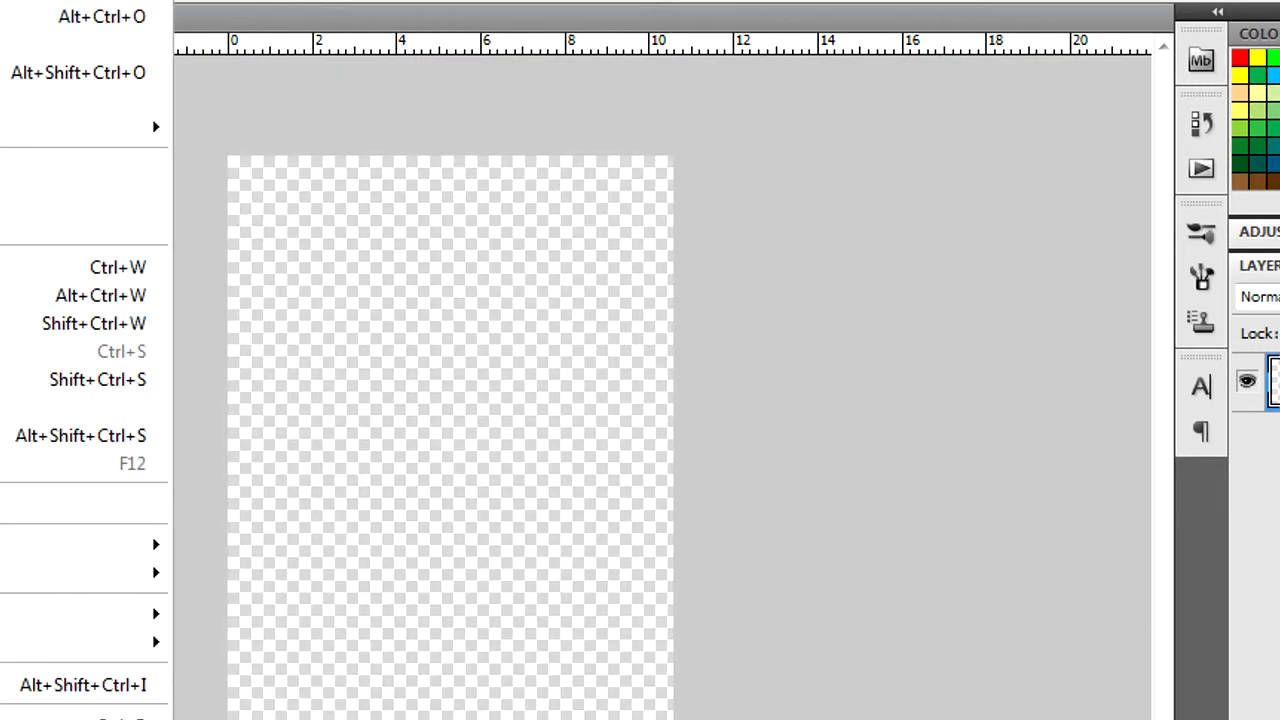
click(0, 0)
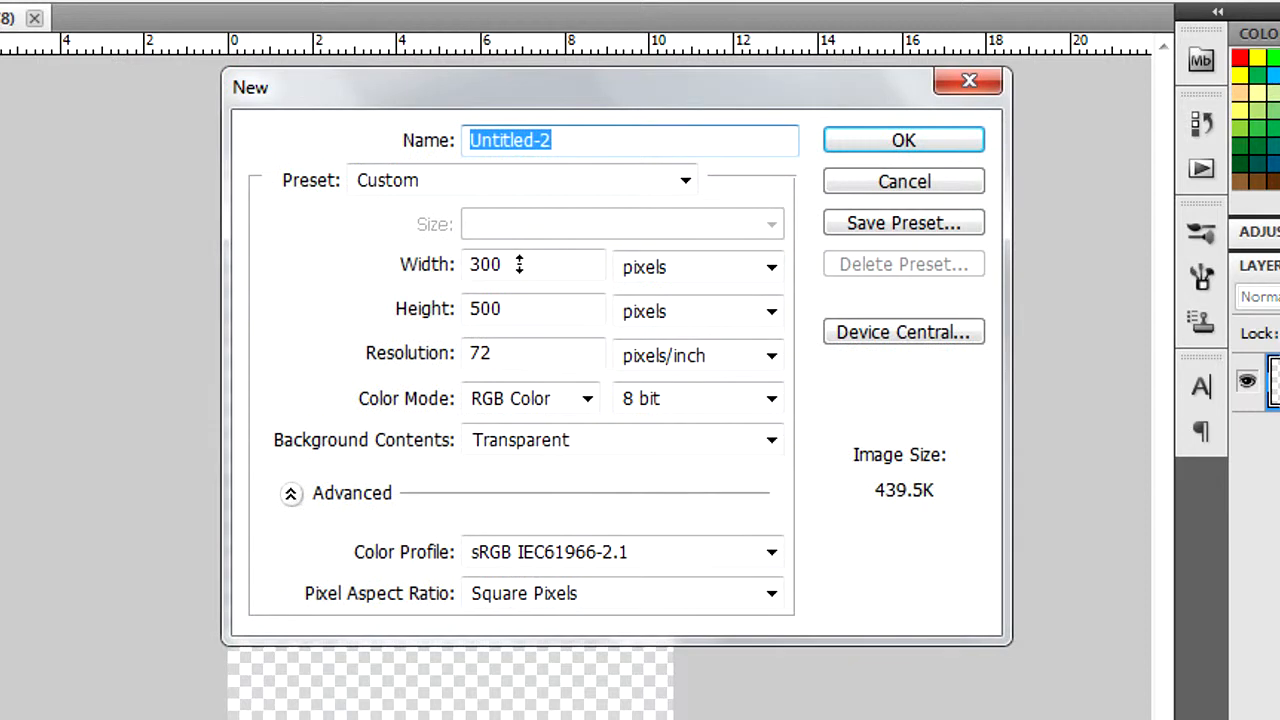
double_click(519, 265)
text(500)
key(Tab)
key(Tab)
text(300)
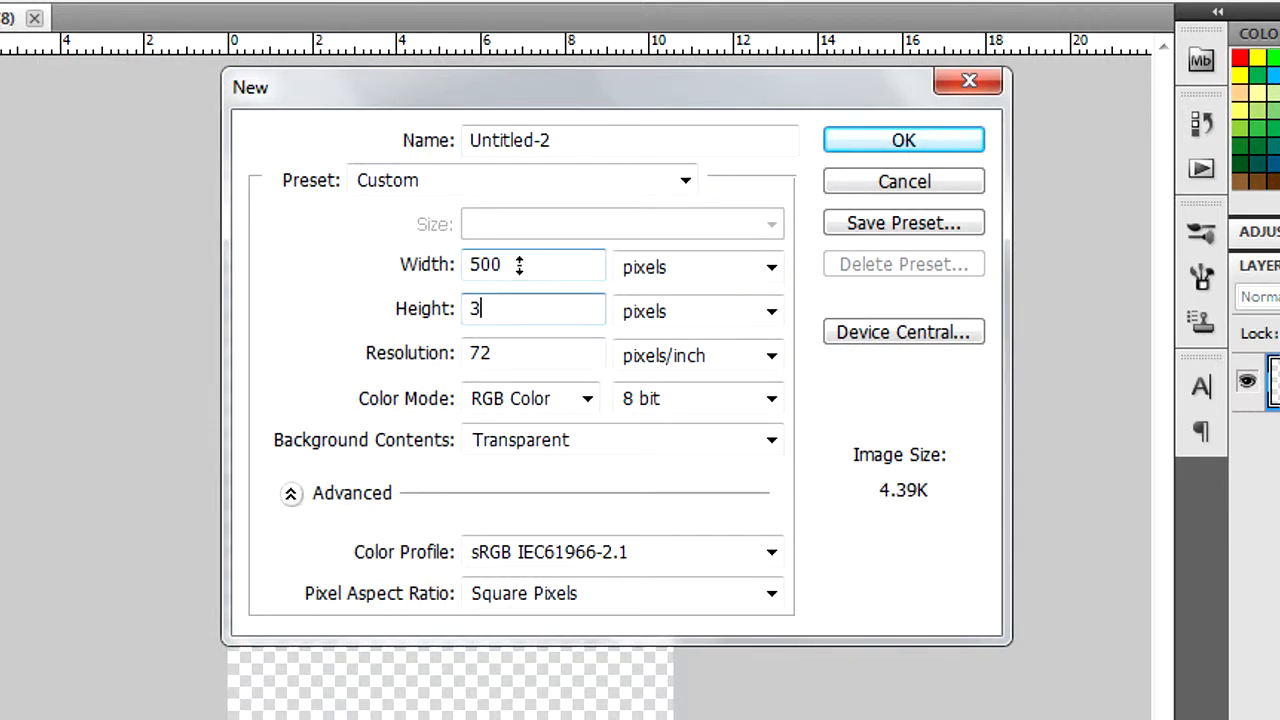
click(551, 449)
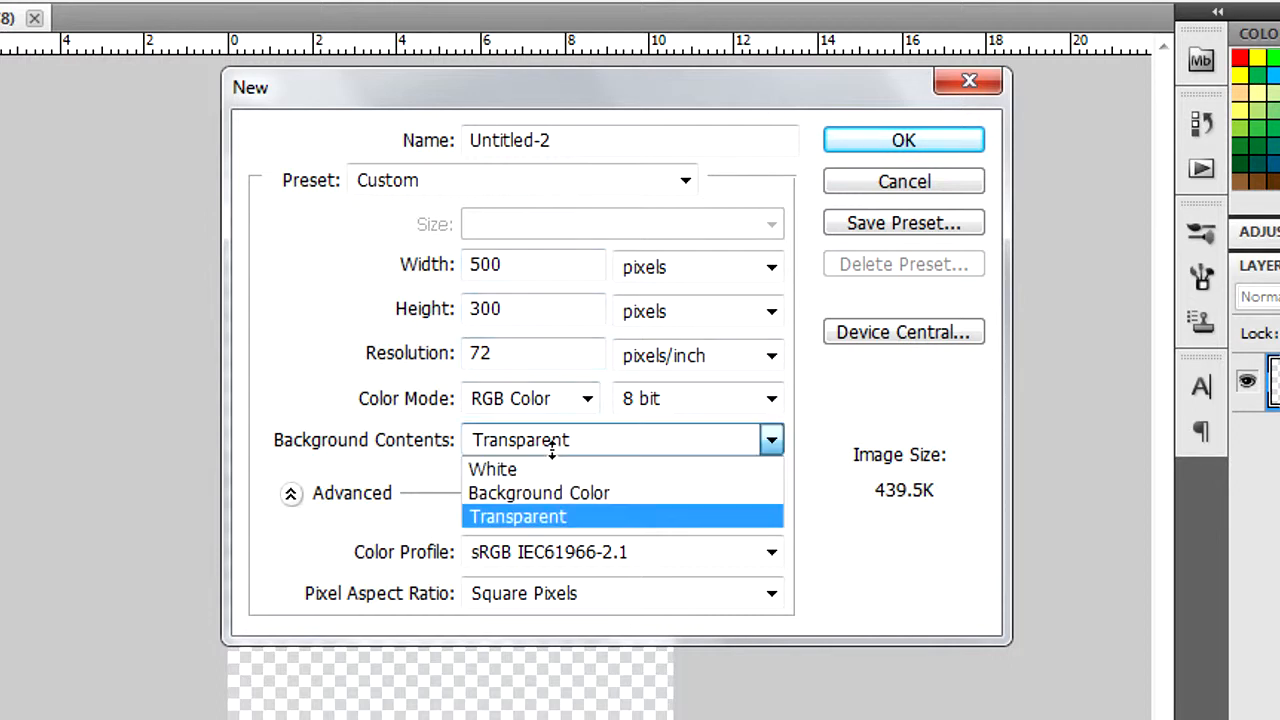
click(551, 449)
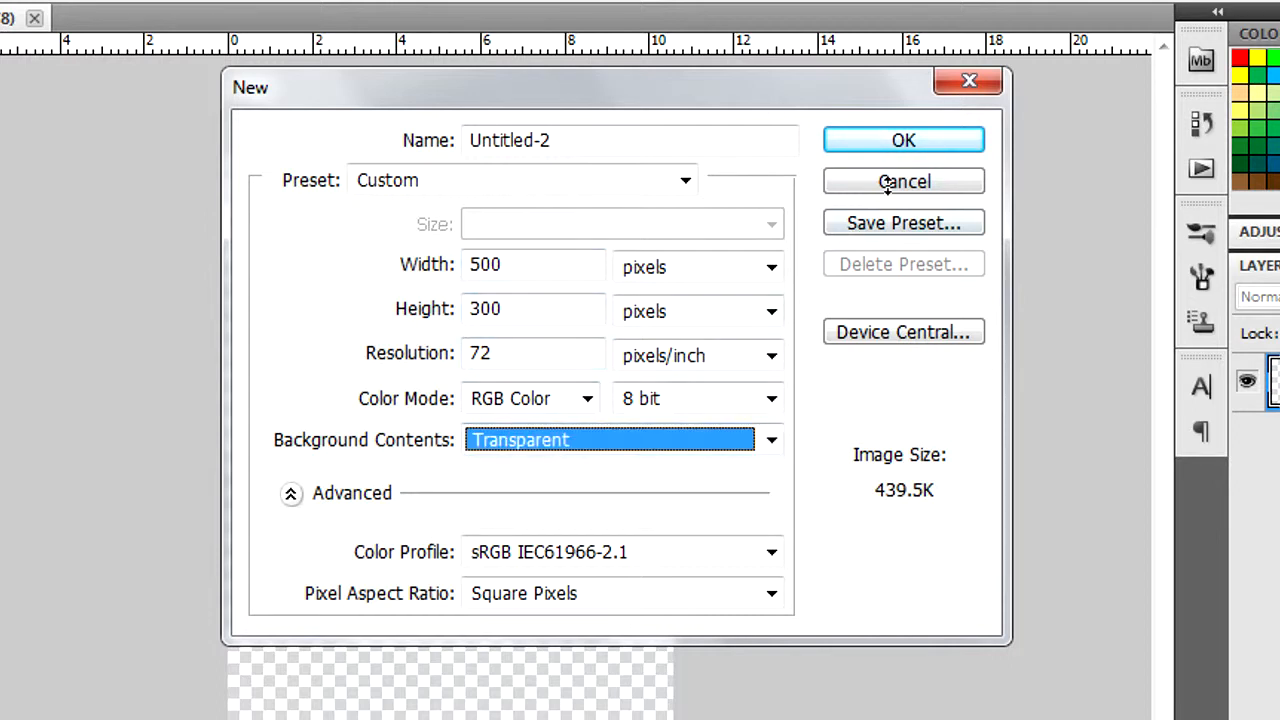
click(903, 139)
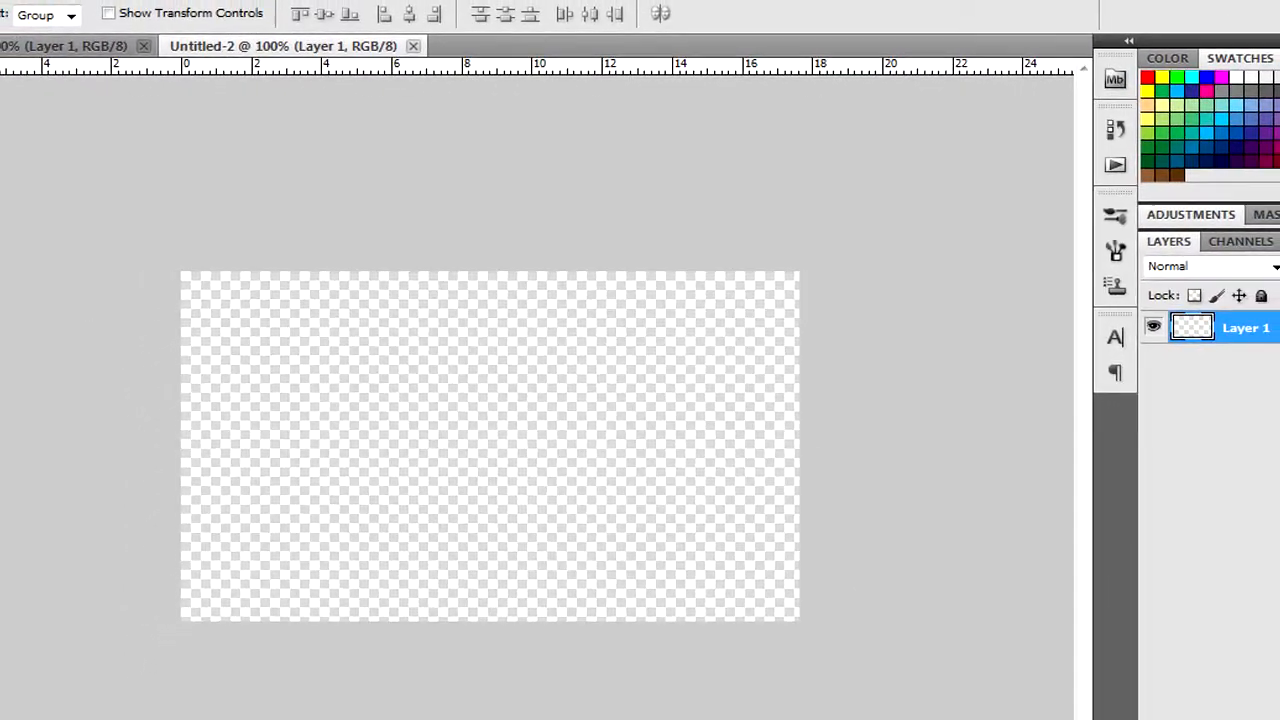
Draw a wide rectangular marquee selection across most of the canvas width, slightly above the middle
click(2, 103)
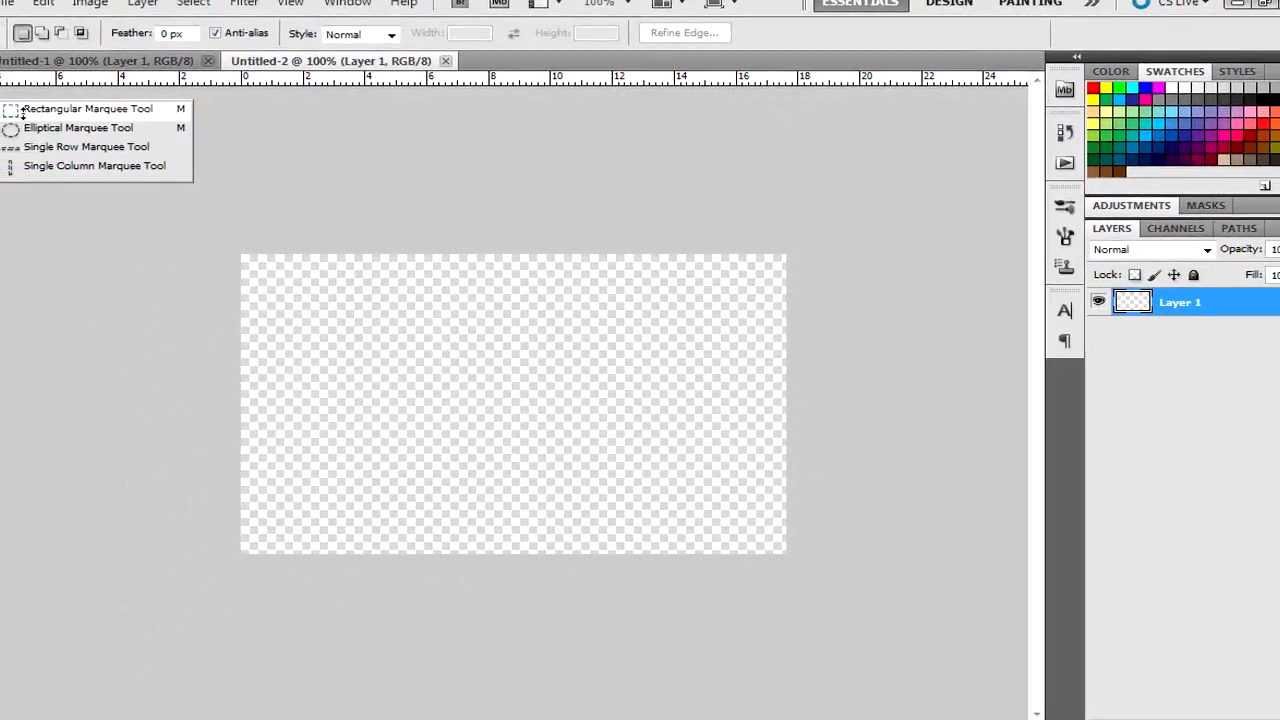
click(5, 108)
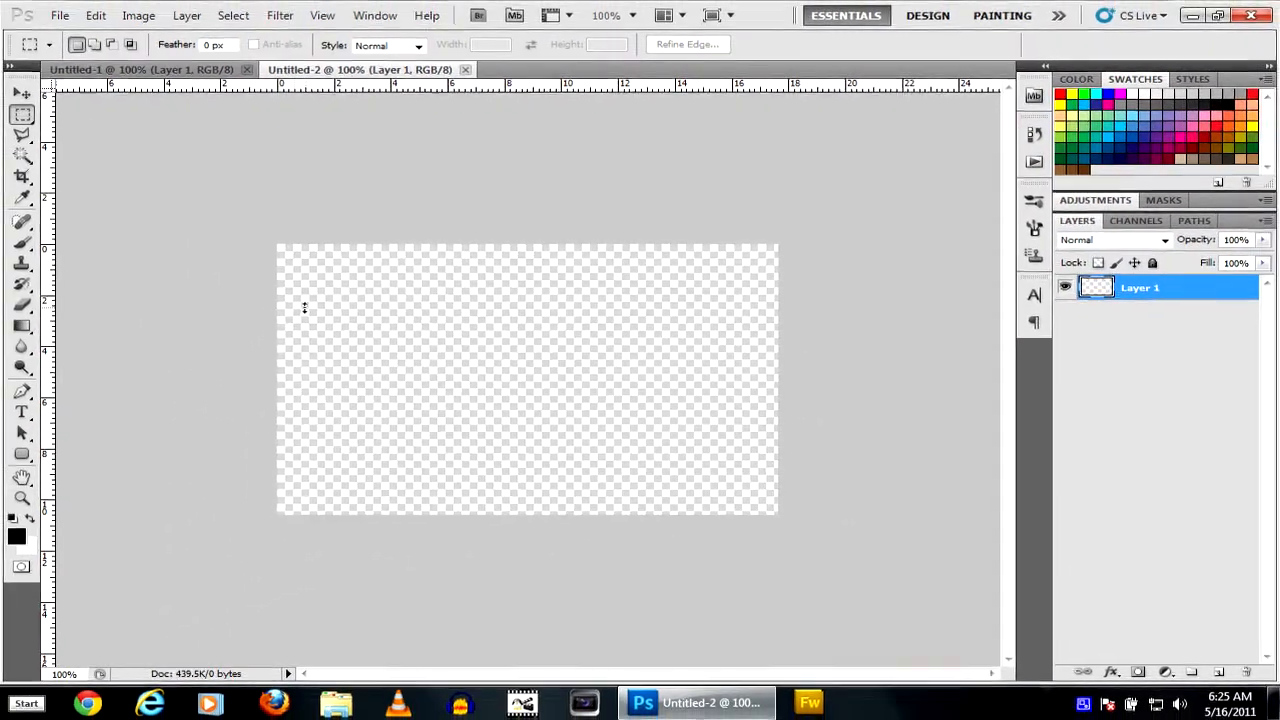
drag(286, 304, 333, 362)
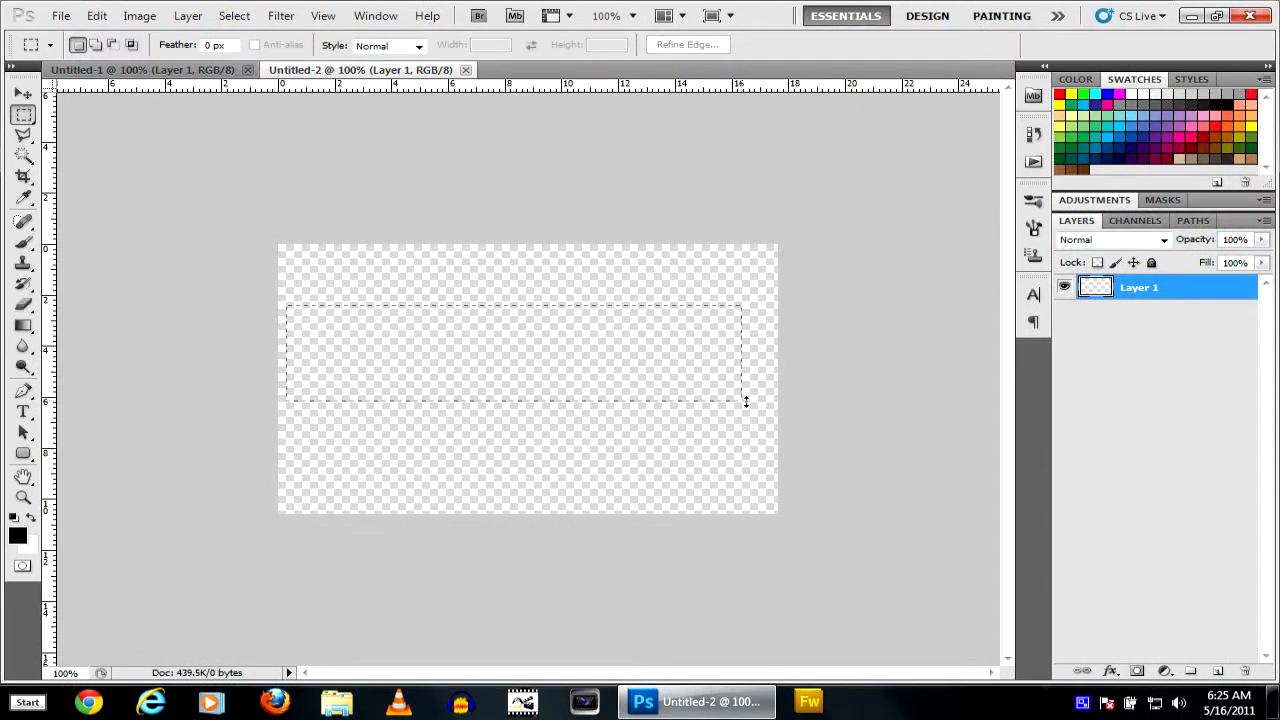
Finish the wide rectangular selection and load the Foreground to Transparent preset in the Gradient Editor
drag(765, 401, 765, 401)
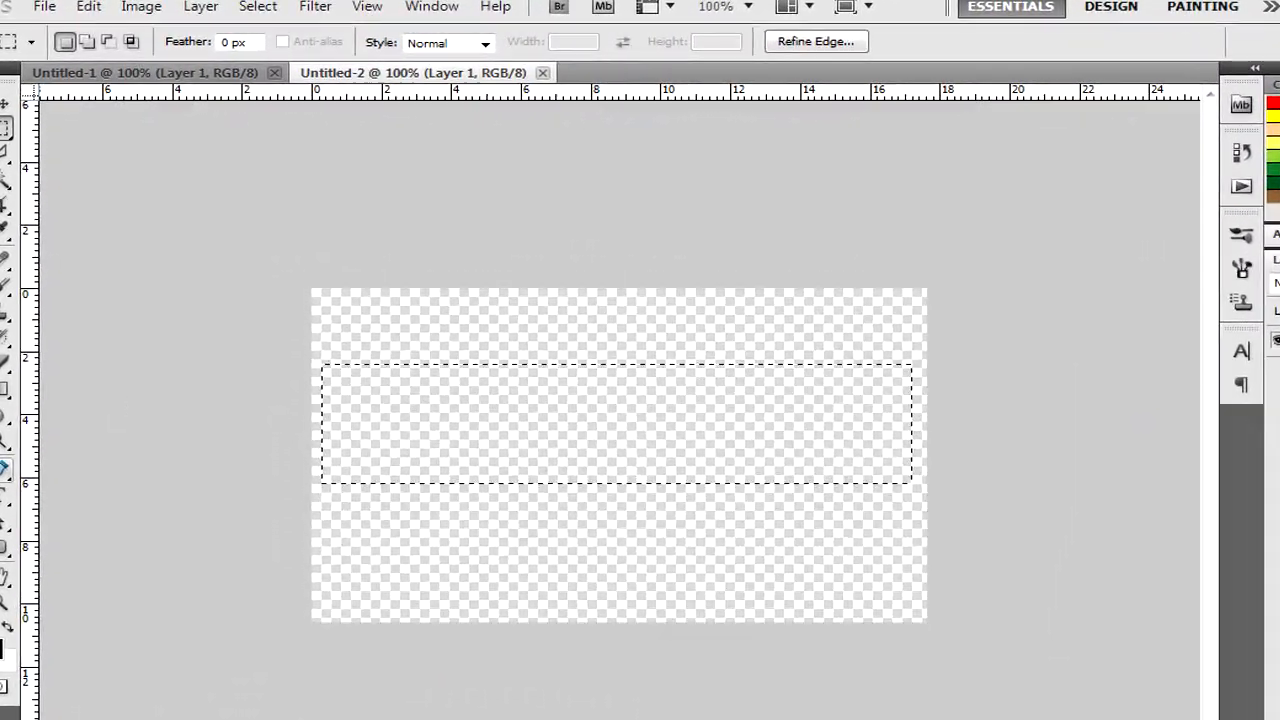
key(g)
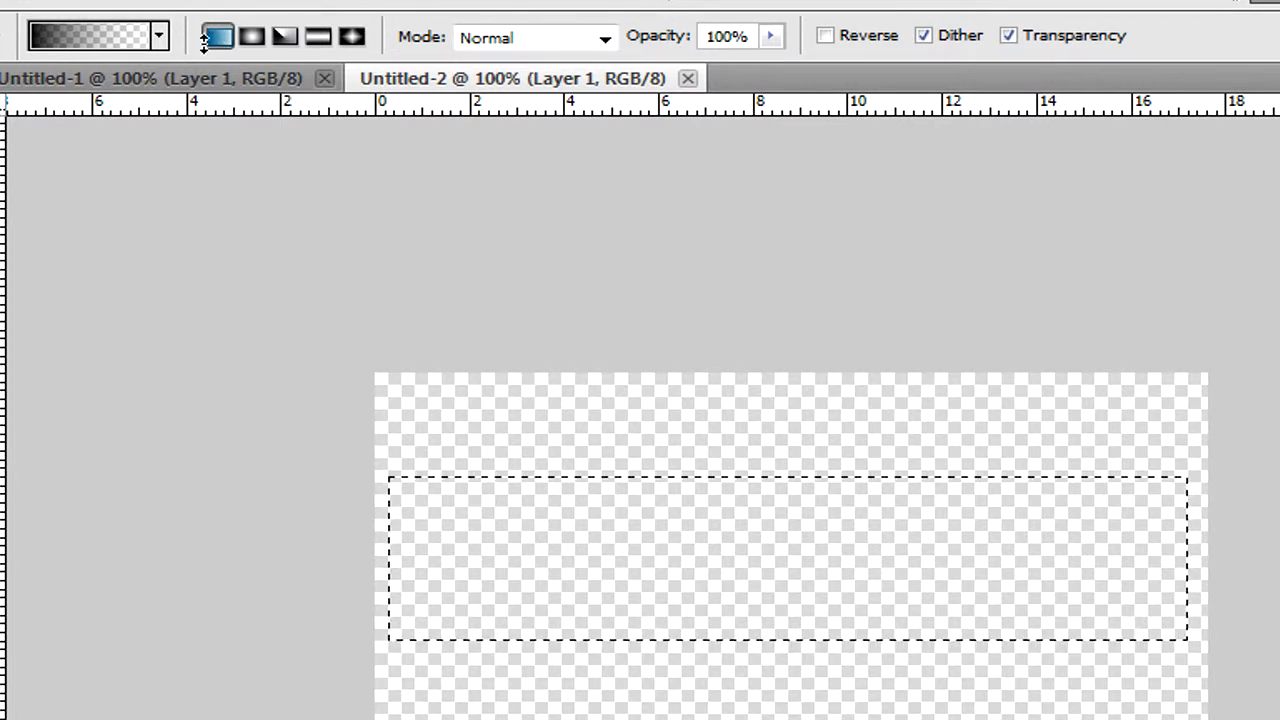
click(68, 37)
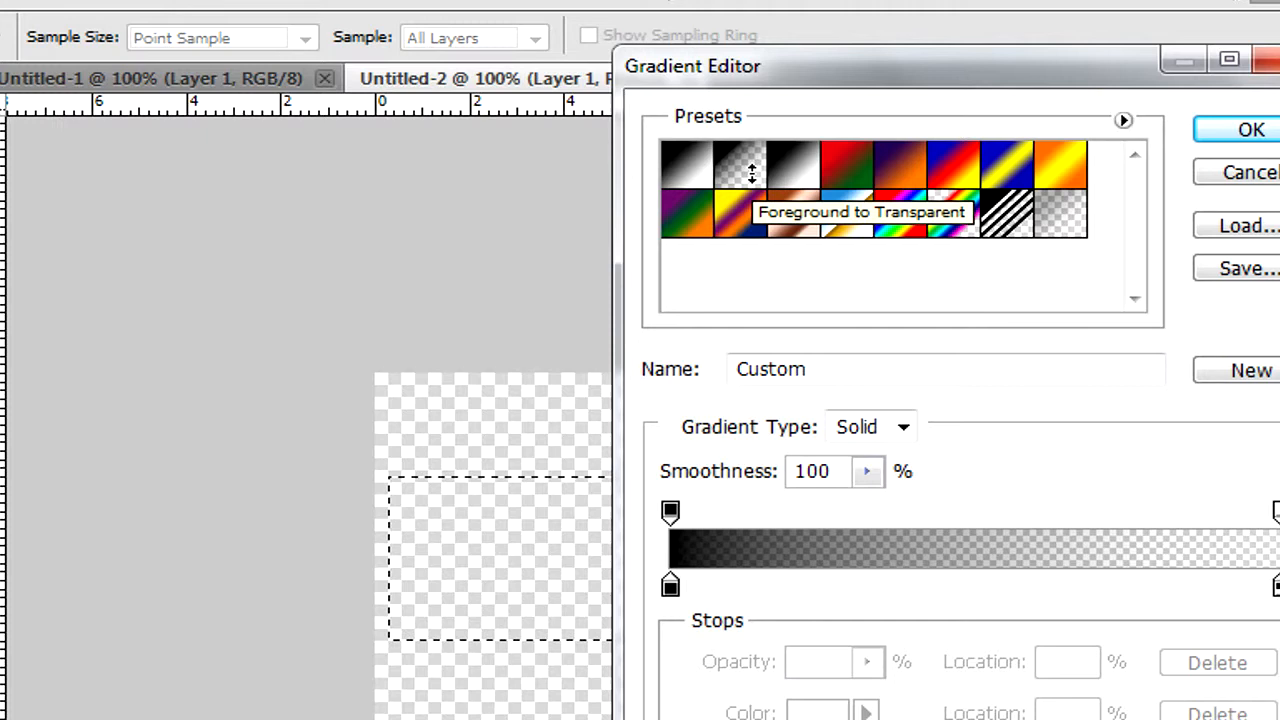
click(752, 174)
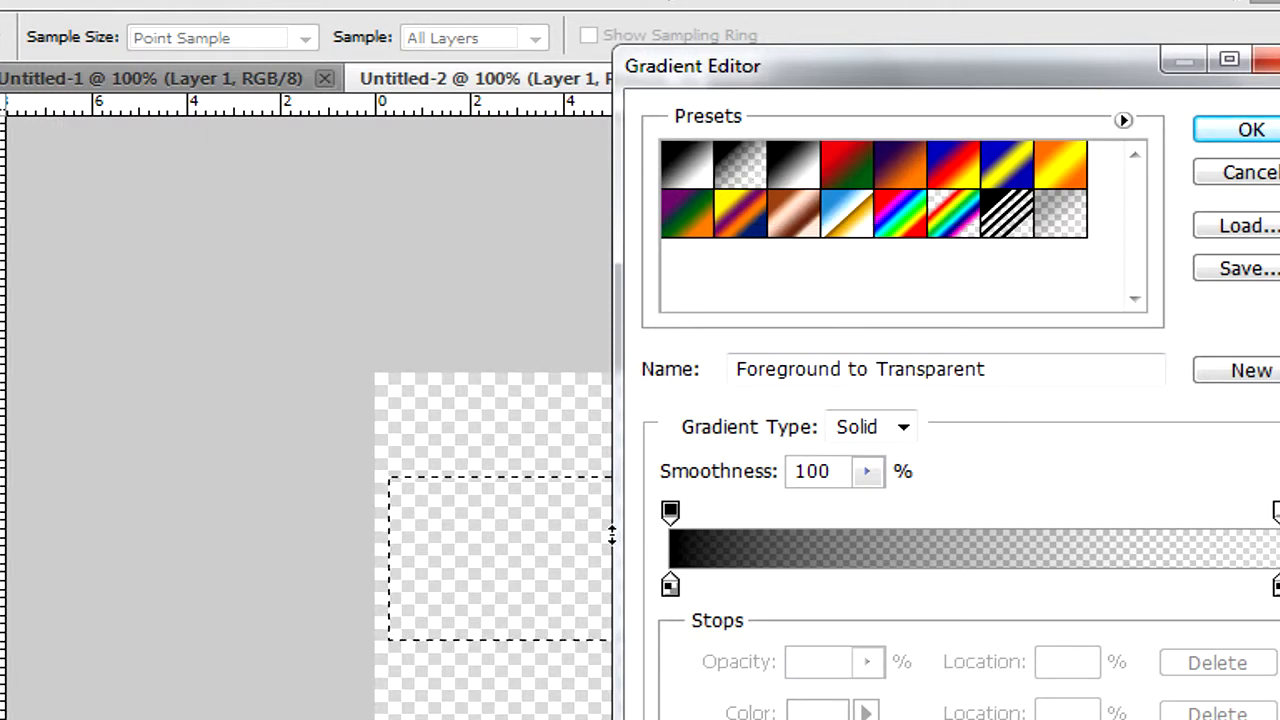
Try white as the color of the gradient's starting color stop
click(671, 586)
click(806, 712)
click(1011, 603)
click(970, 487)
key(Return)
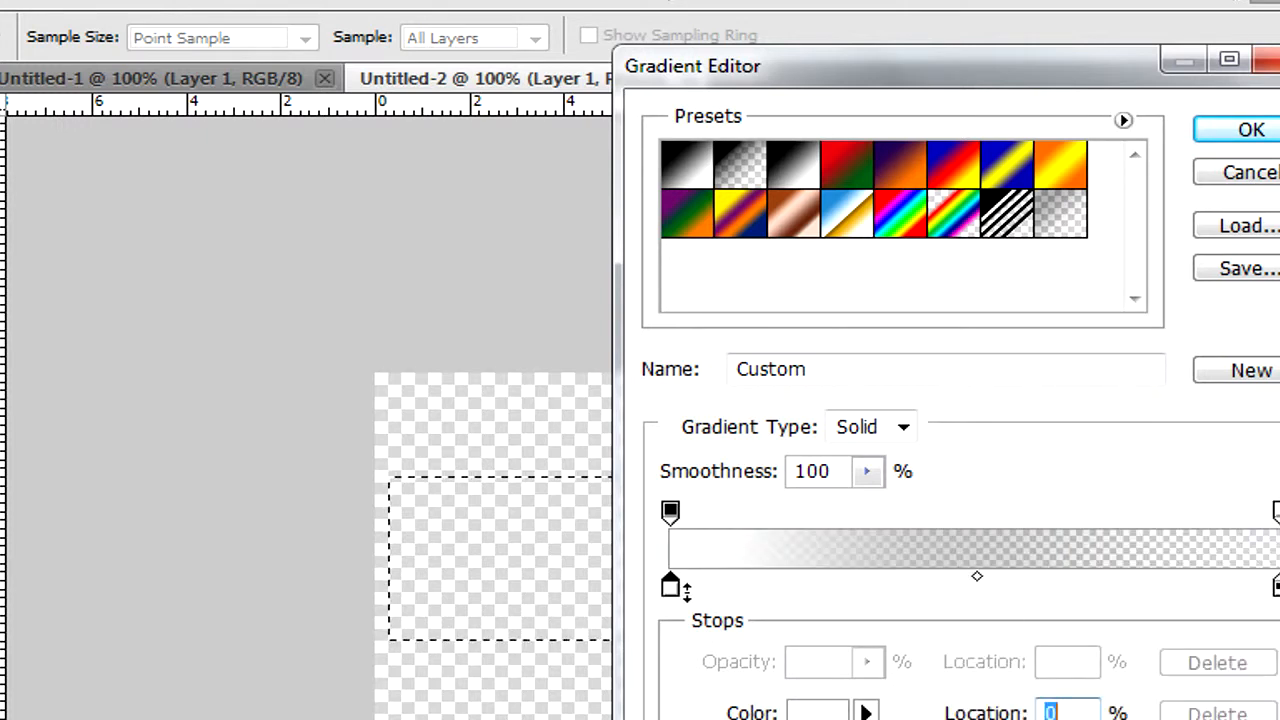
Set the gradient's starting color stop to black and accept the edited gradient
click(810, 712)
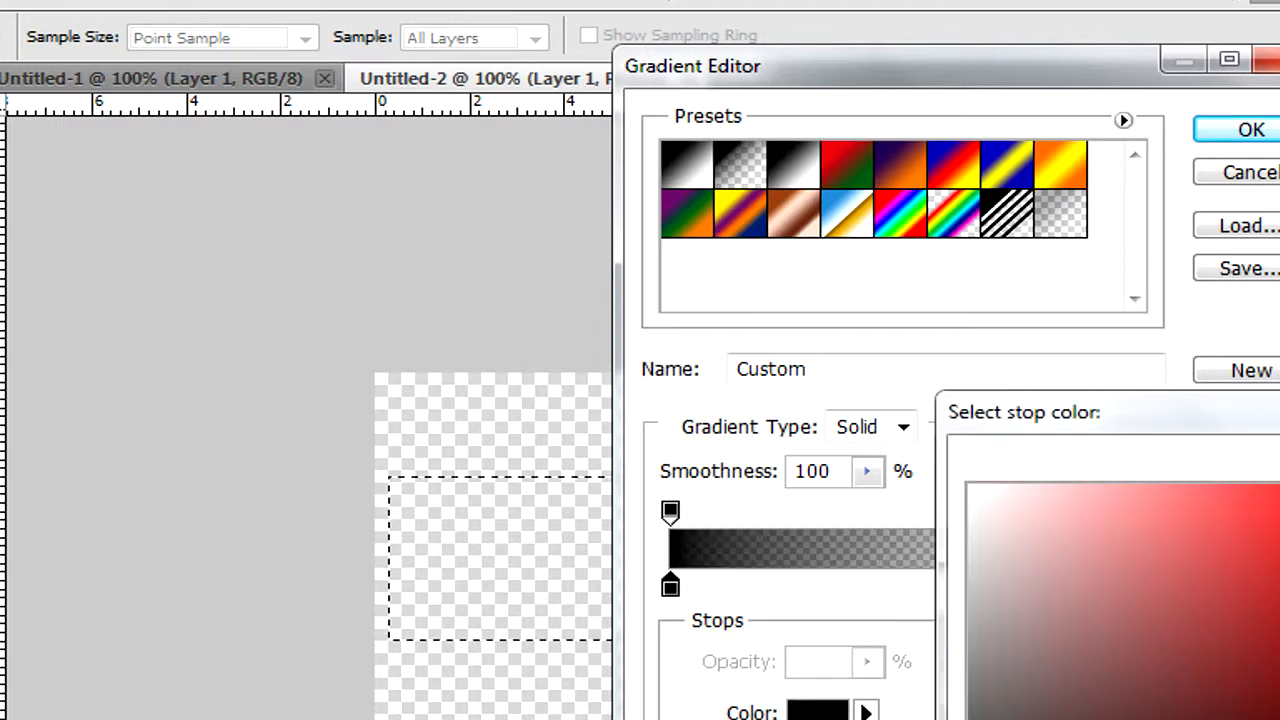
key(Return)
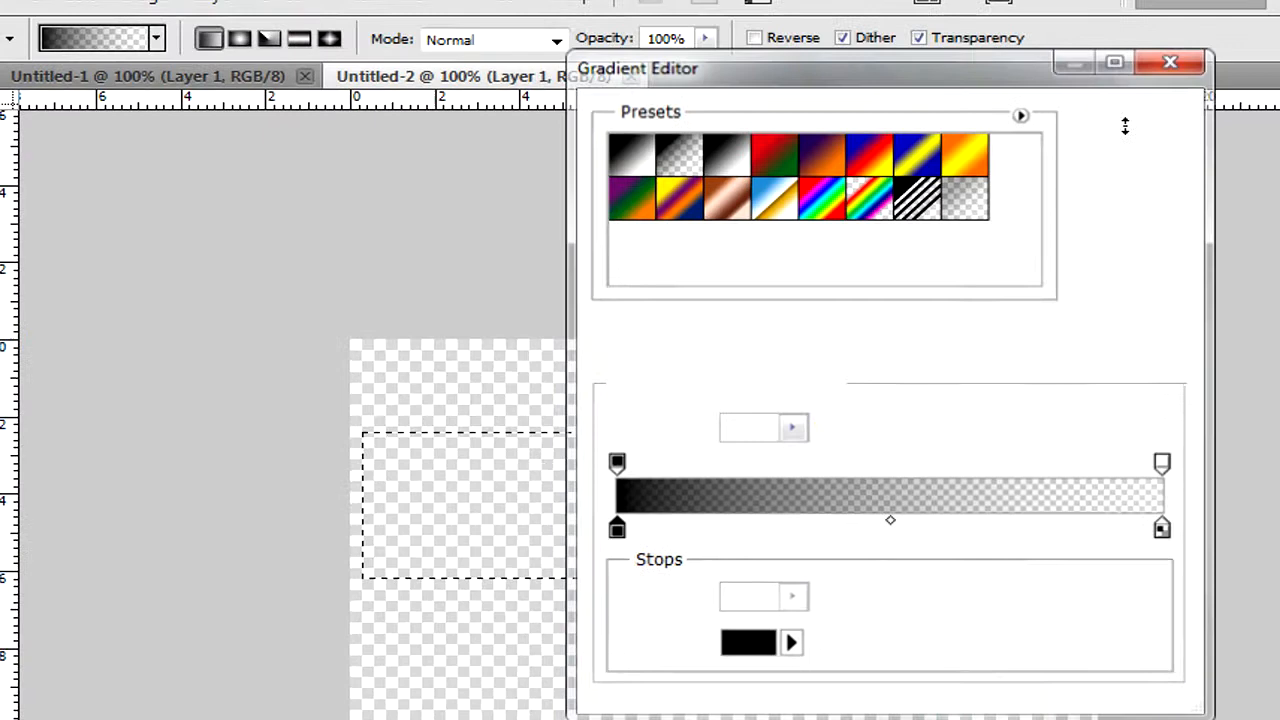
click(1125, 125)
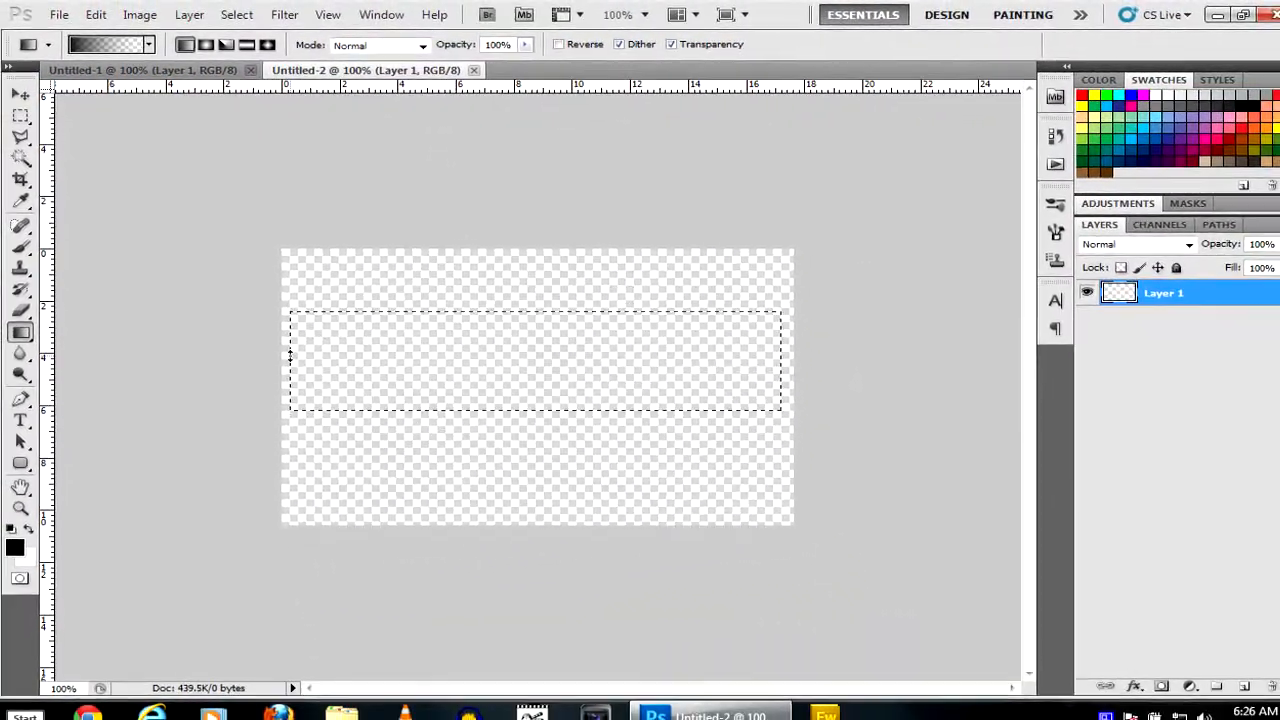
Fill the selection with a horizontal linear gradient fading from black at its left edge toward transparent, and deselect
drag(291, 355, 999, 355)
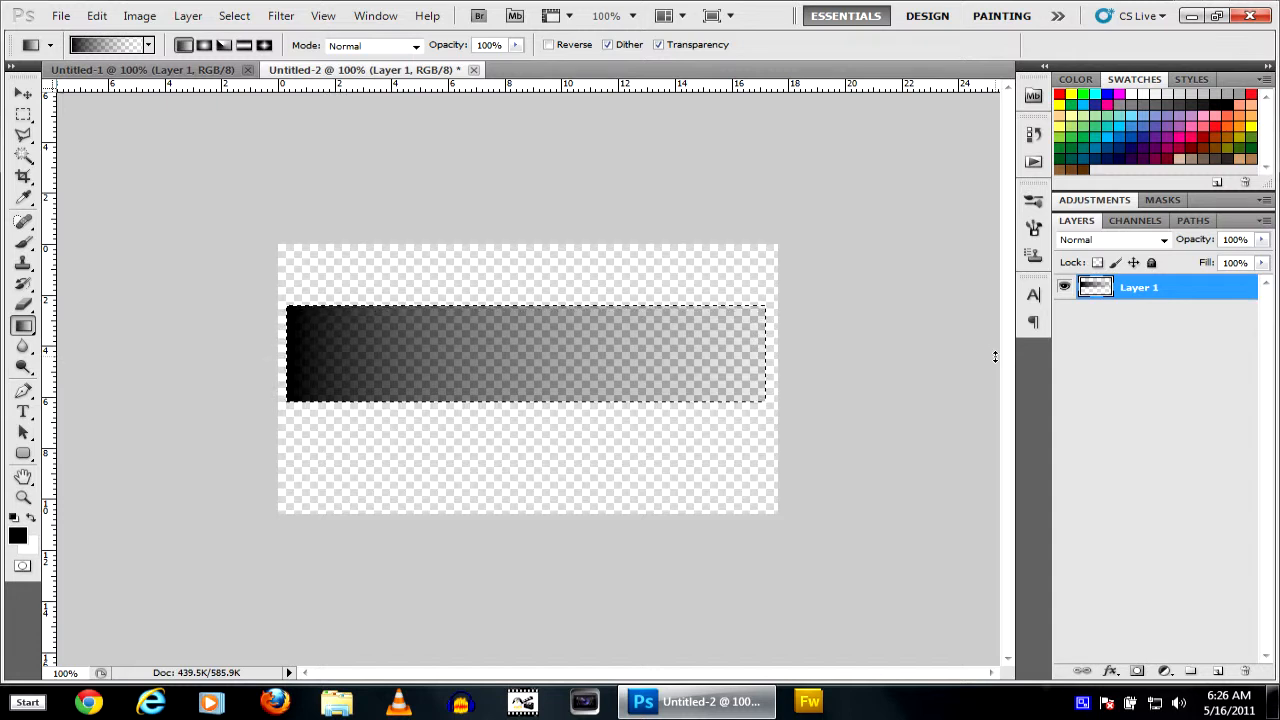
key(ctrl+d)
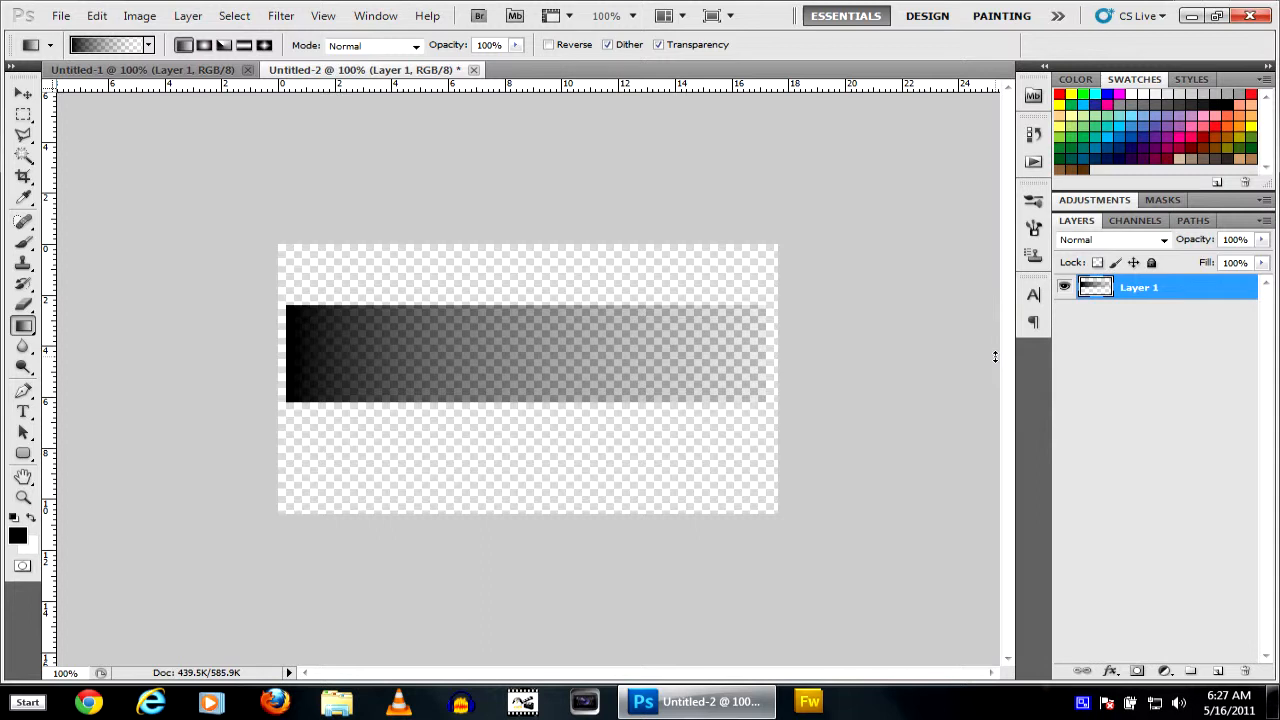
Save a PNG copy of the gradient box as "lower third text box" in the youtube partner folder
click(61, 16)
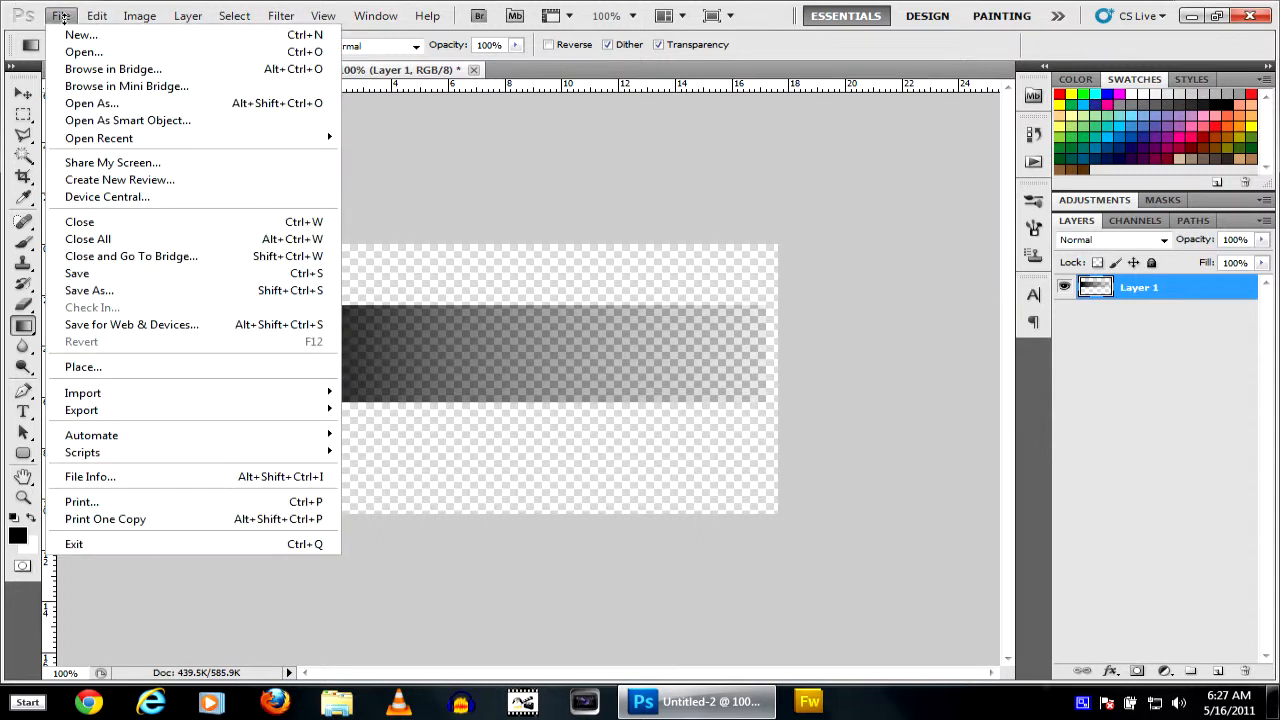
click(115, 290)
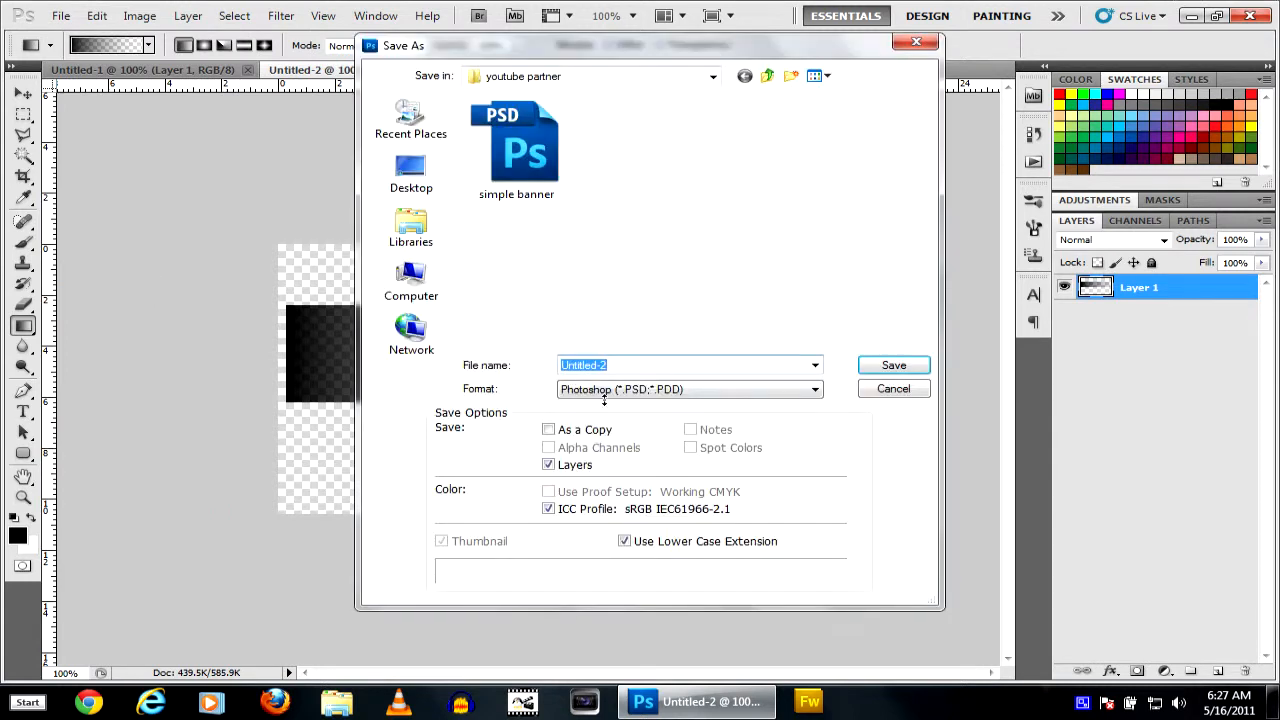
click(622, 390)
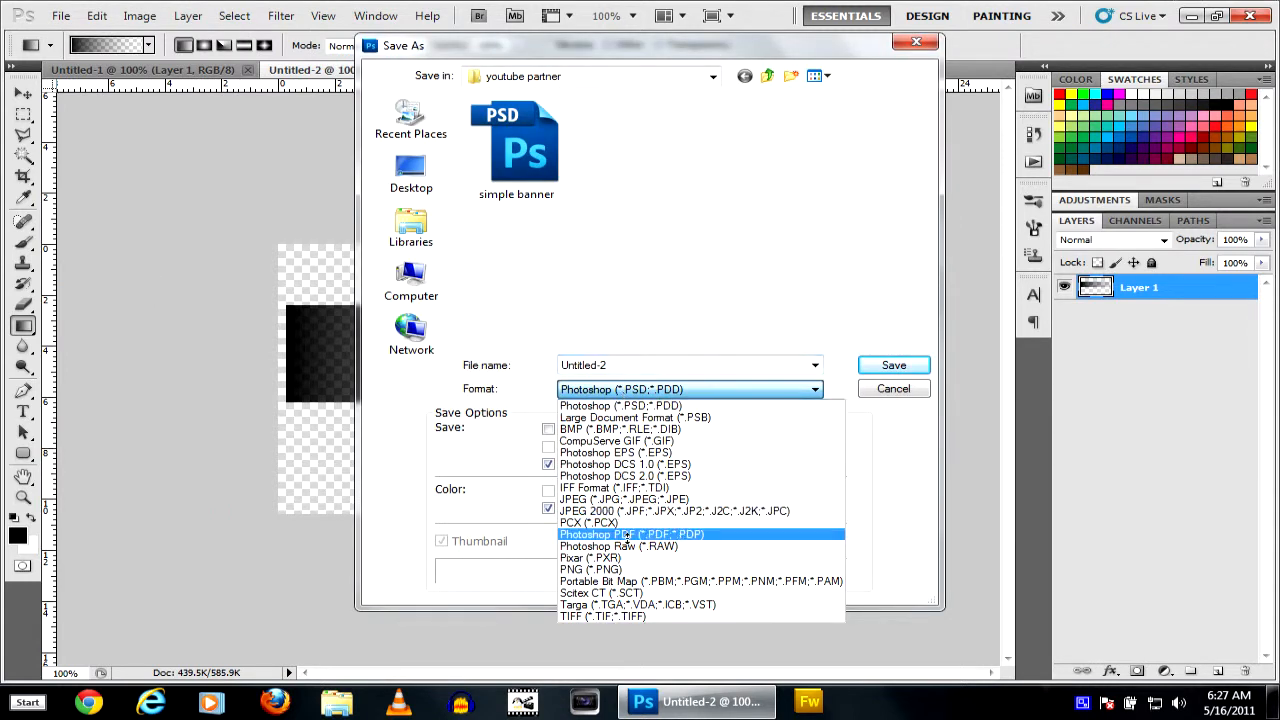
click(620, 569)
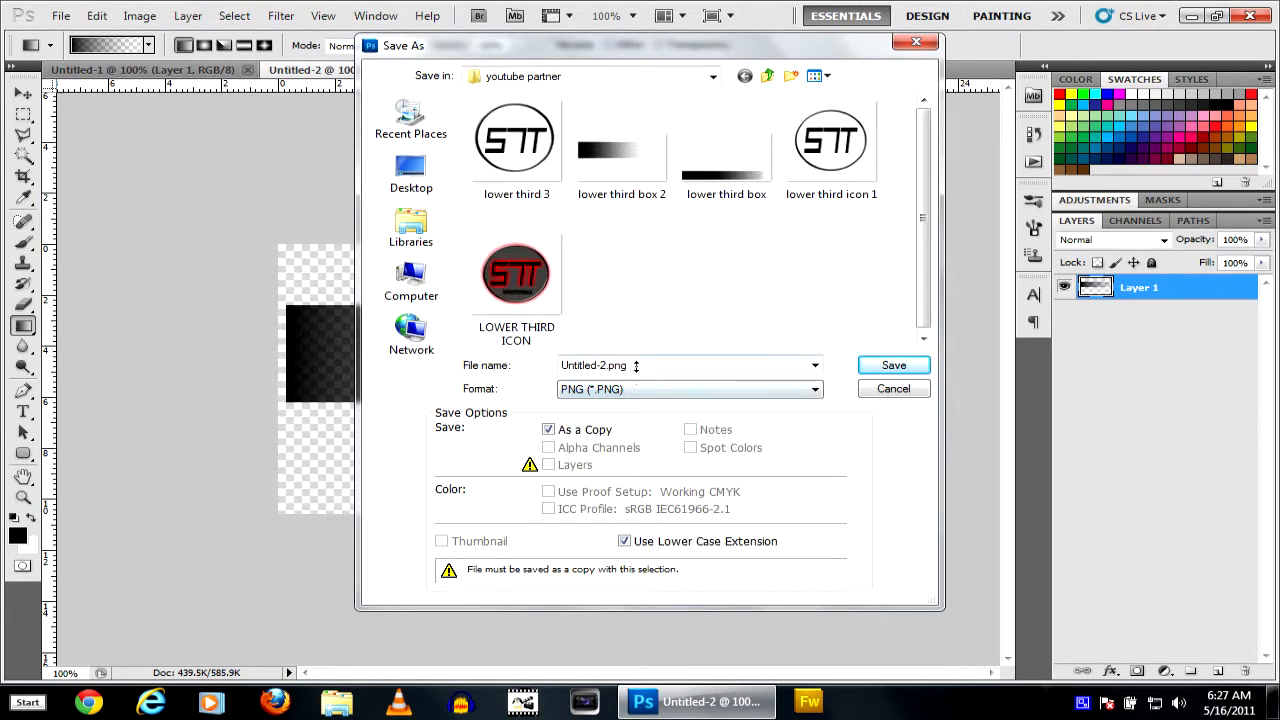
double_click(636, 366)
drag(636, 366, 521, 367)
text(lo)
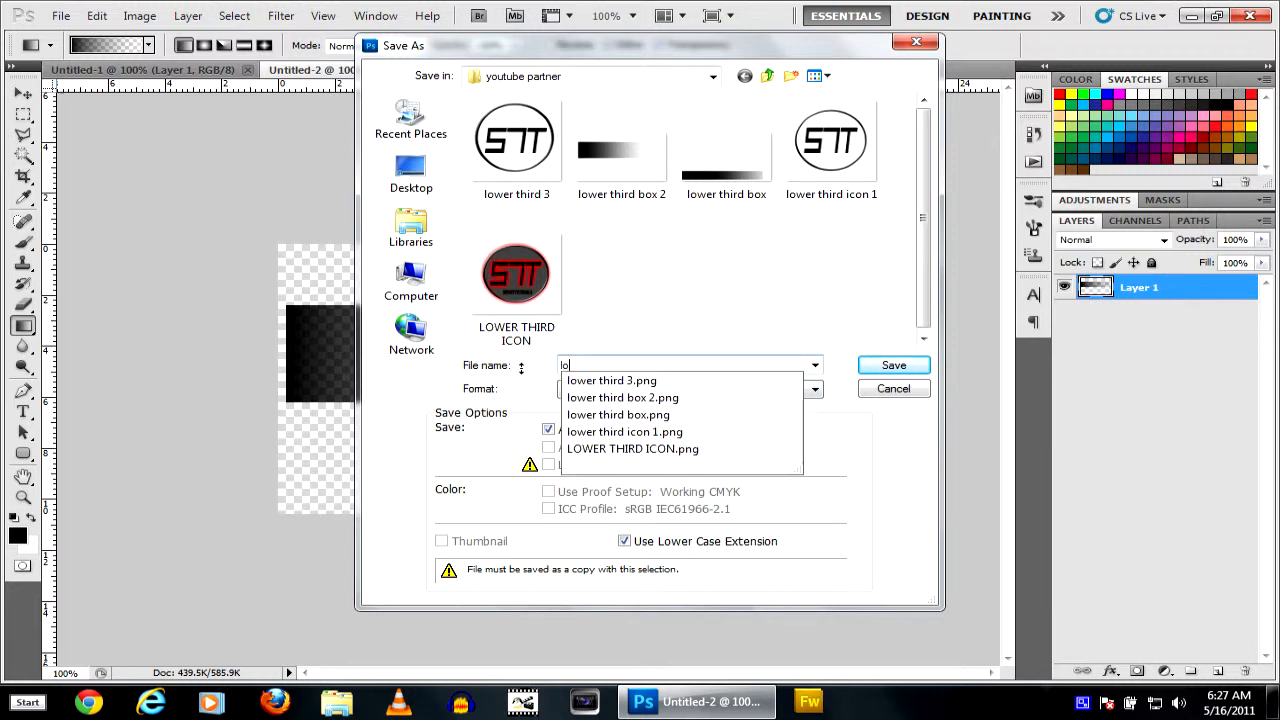
text(wer third t)
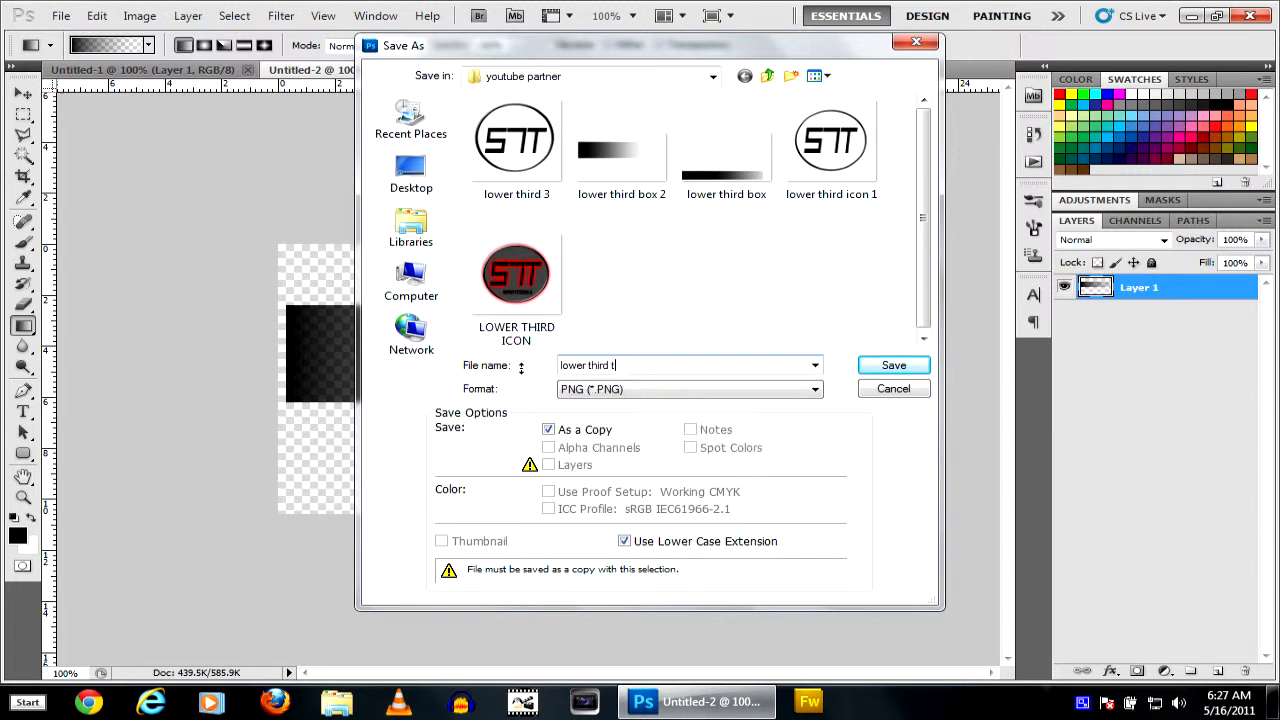
text(ext box)
click(877, 365)
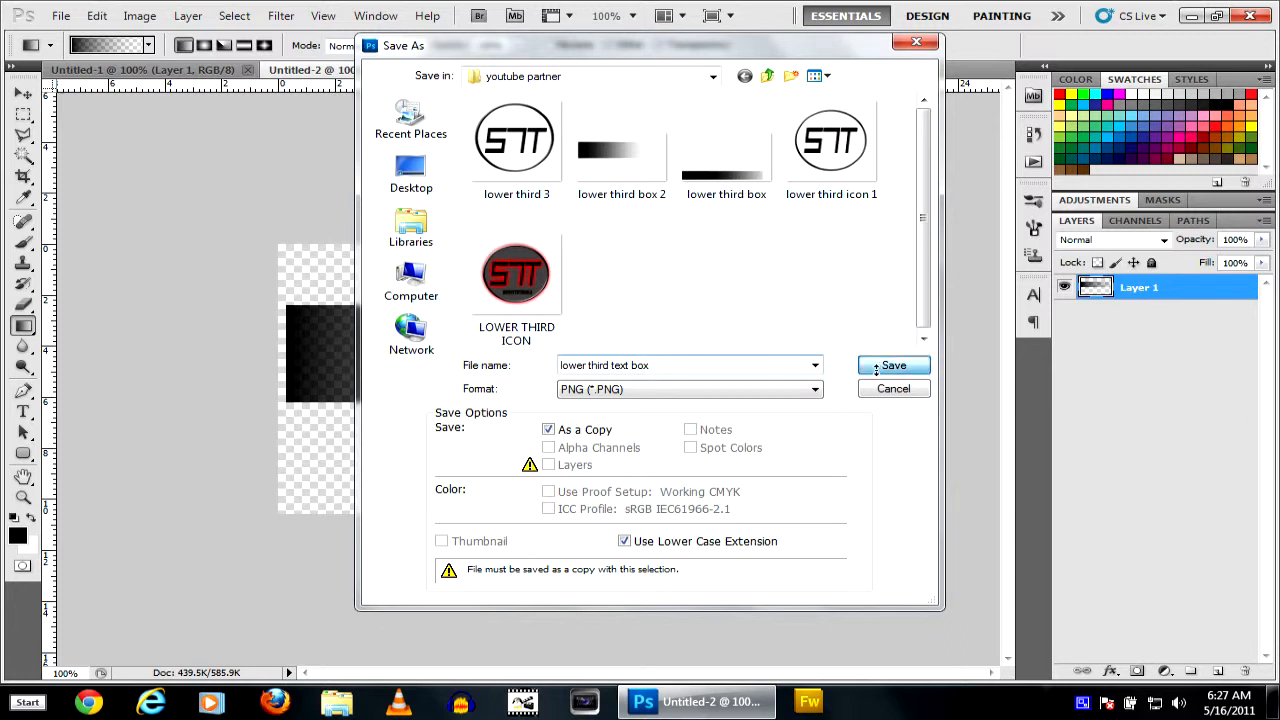
click(674, 240)
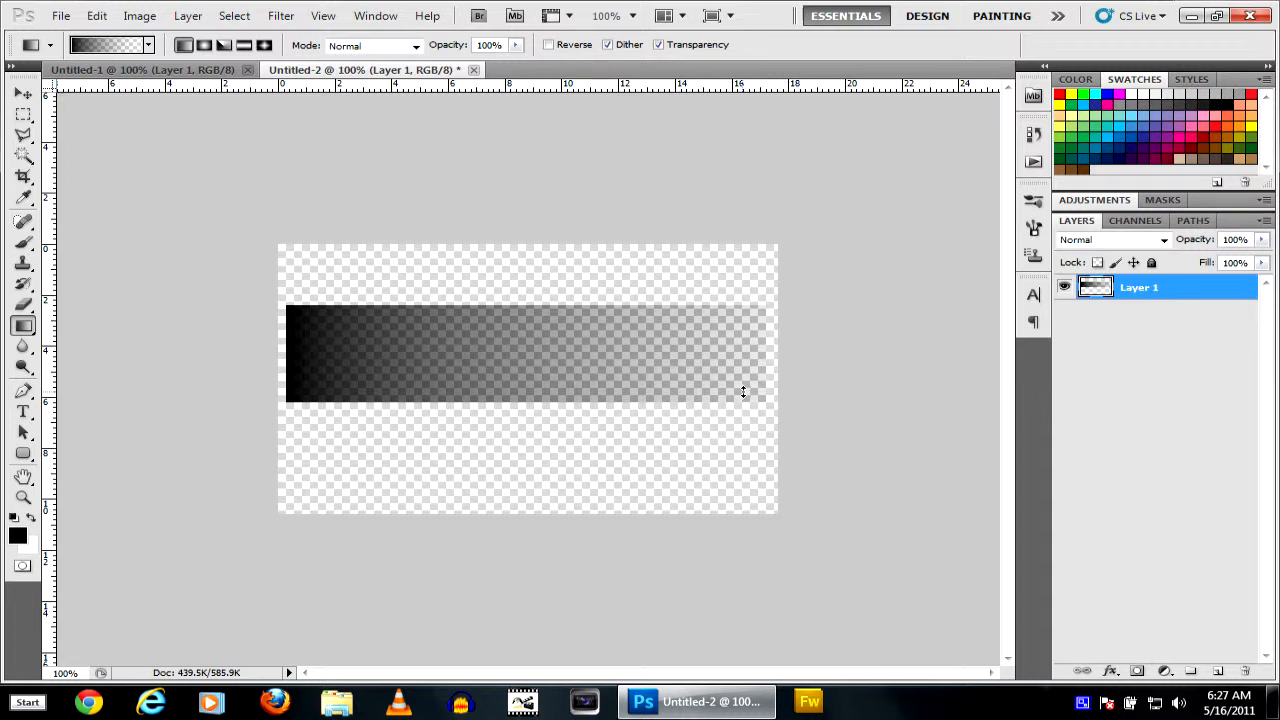
right_click(1082, 703)
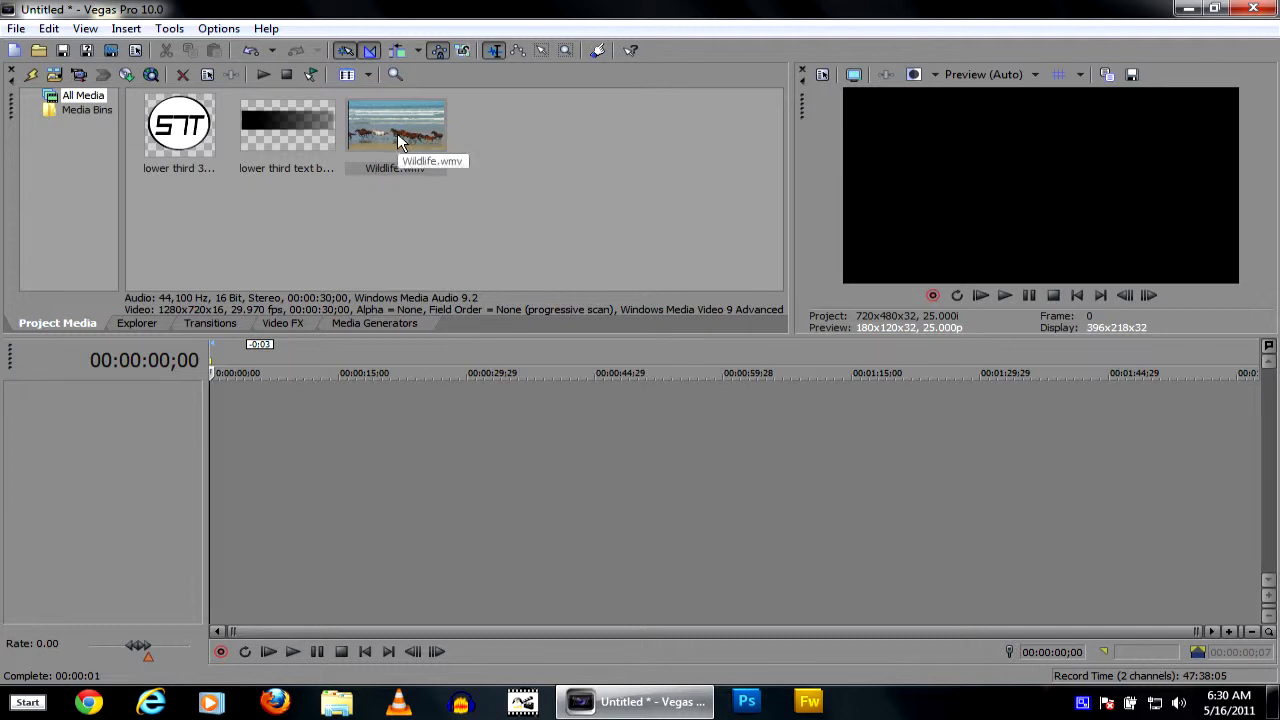
In Vegas Pro, examine the project media lower third 3.png, lower third text box.png and Wildlife.wmv
click(155, 163)
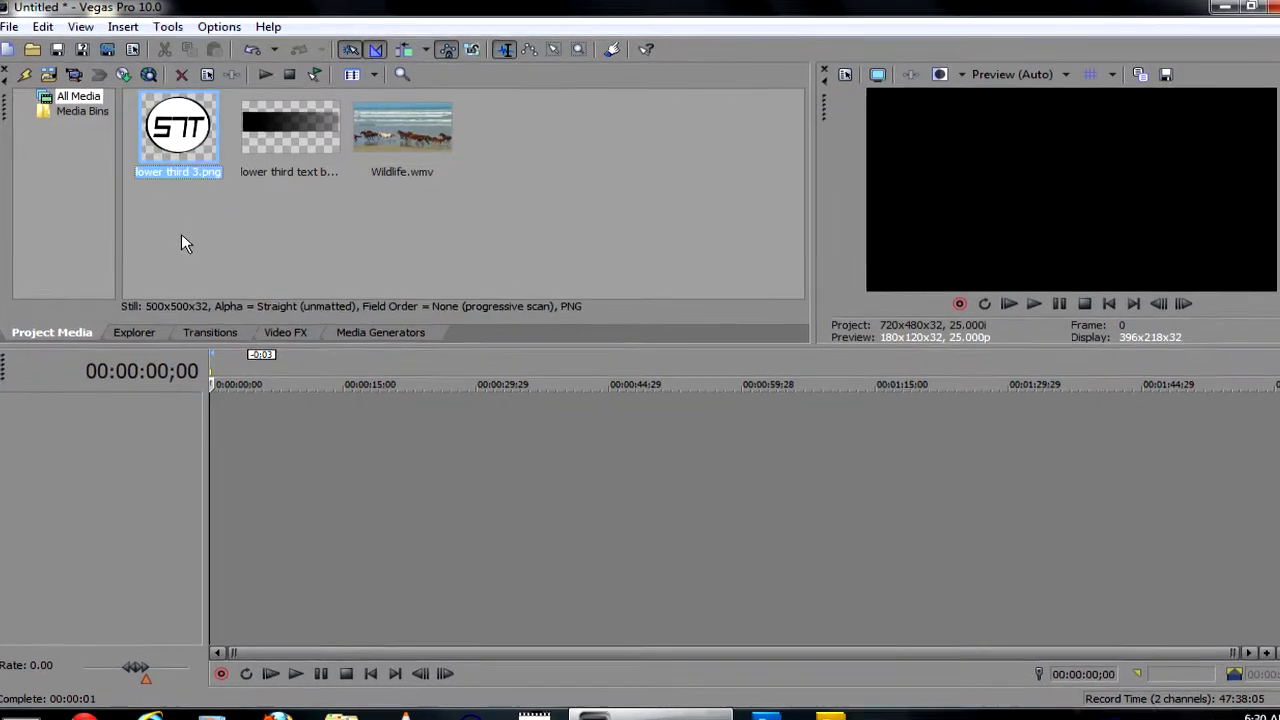
click(182, 234)
click(193, 150)
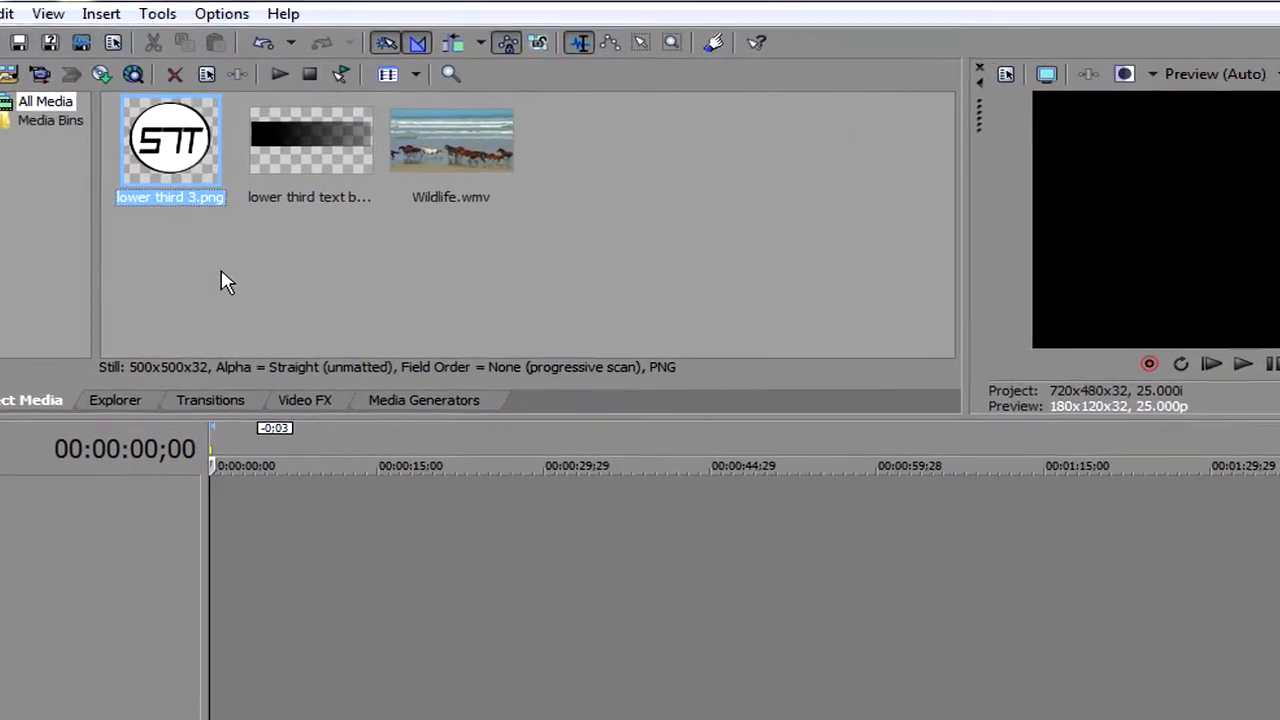
click(218, 229)
click(440, 200)
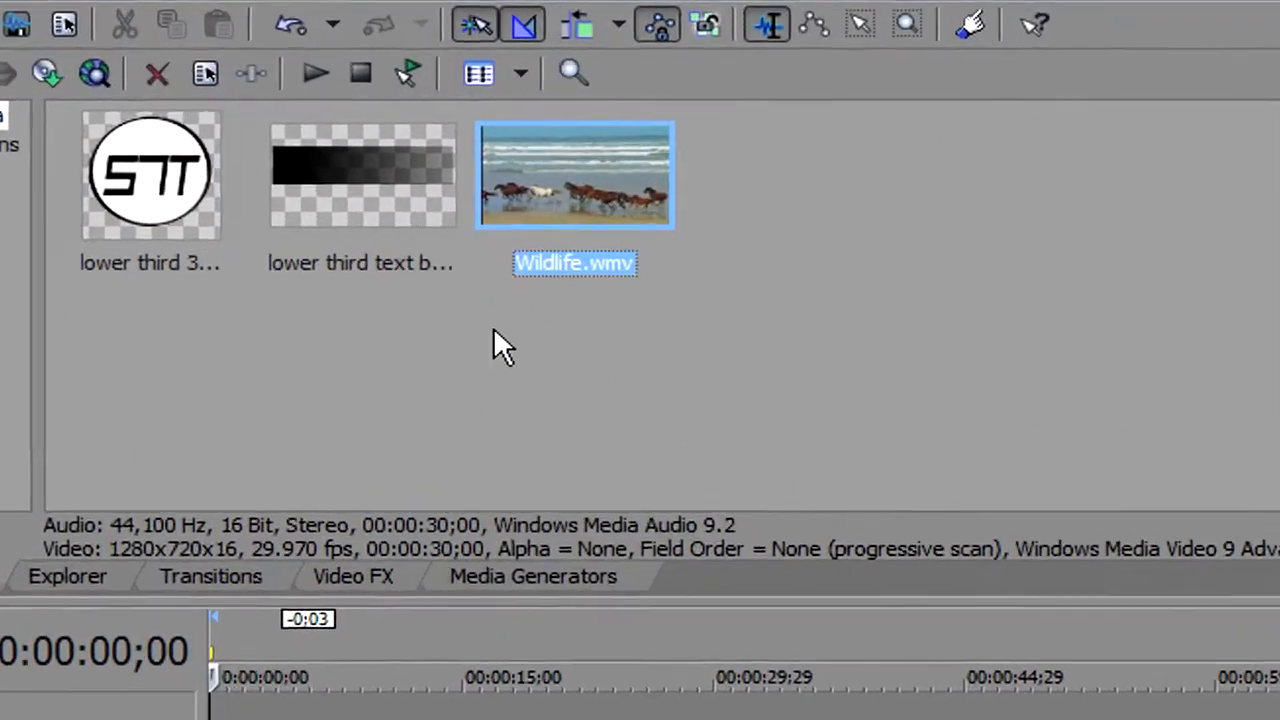
click(416, 255)
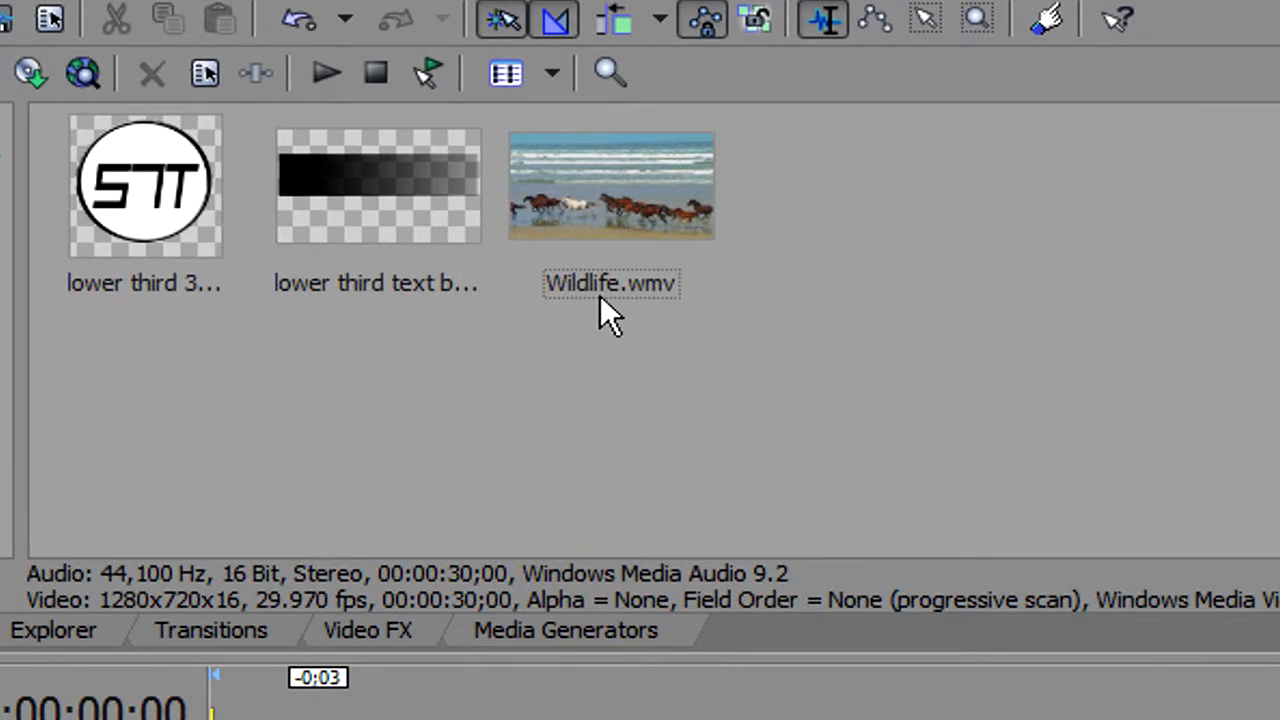
click(397, 293)
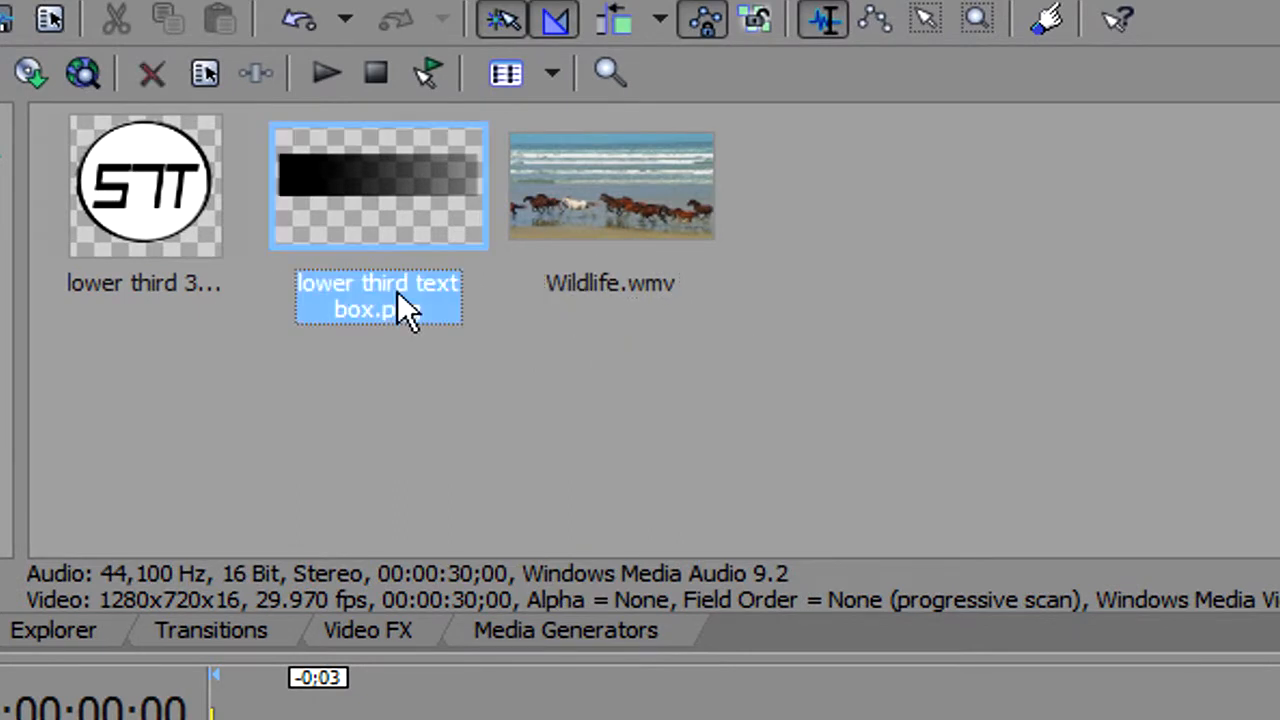
click(395, 380)
click(369, 271)
click(360, 420)
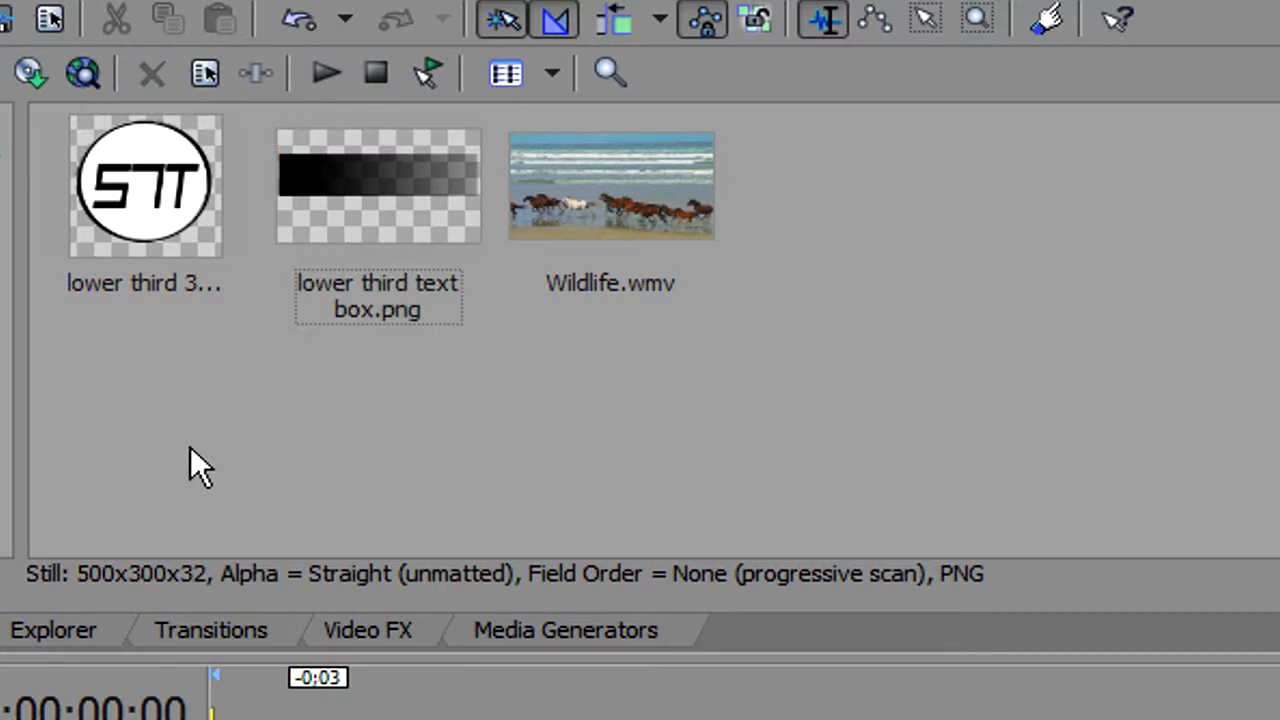
click(177, 285)
click(222, 405)
click(160, 285)
click(149, 365)
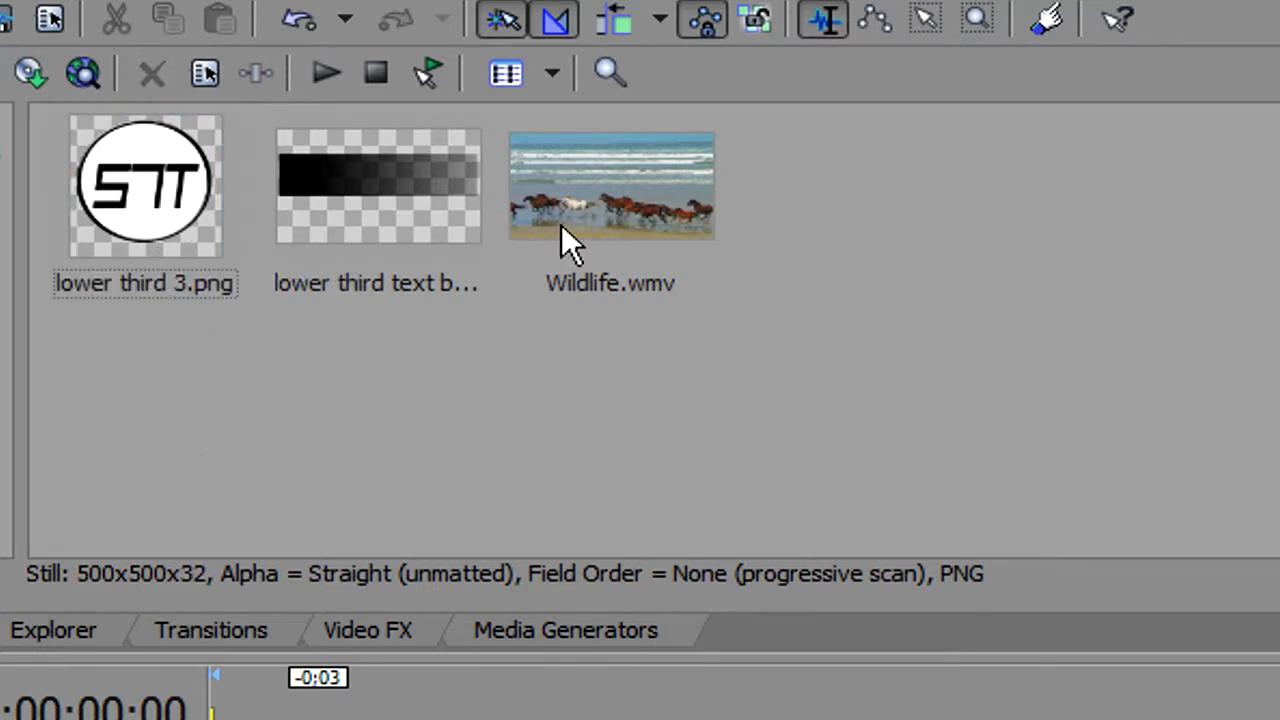
Place Wildlife.wmv at the timeline start, with lower third 3.png on a track above and lower third text box.png on the top track
drag(594, 200, 225, 718)
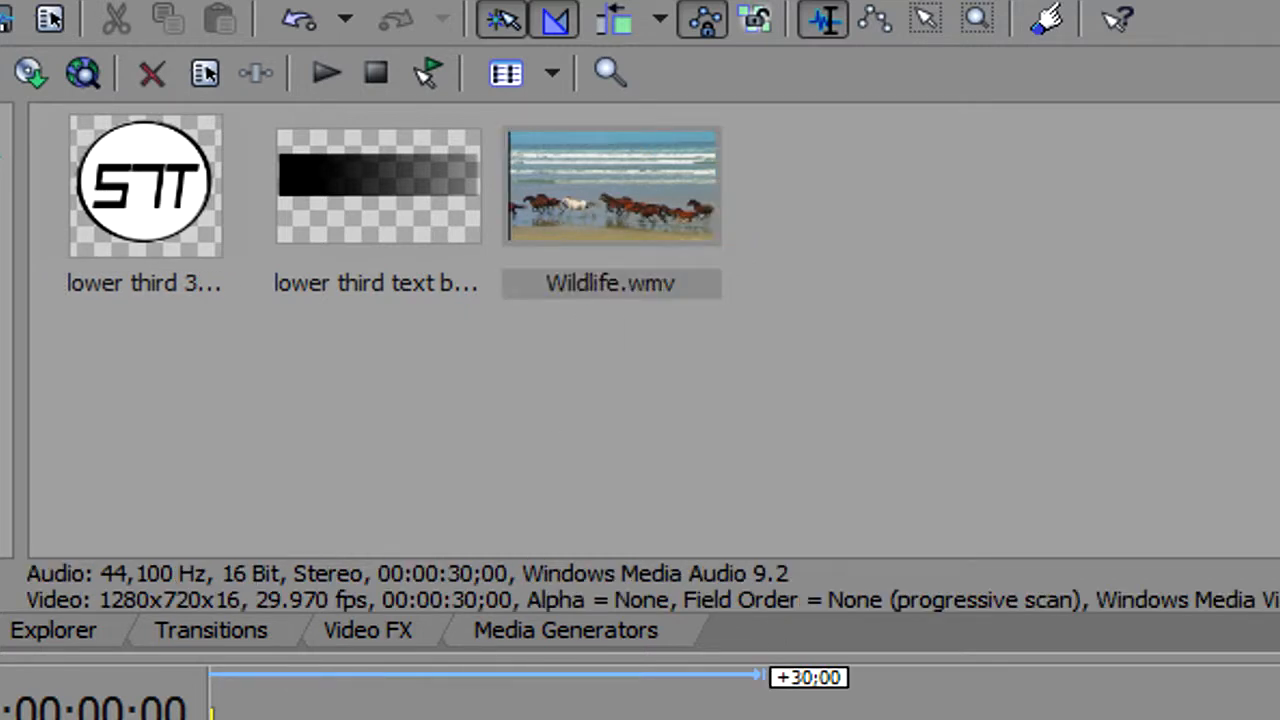
drag(140, 240, 215, 708)
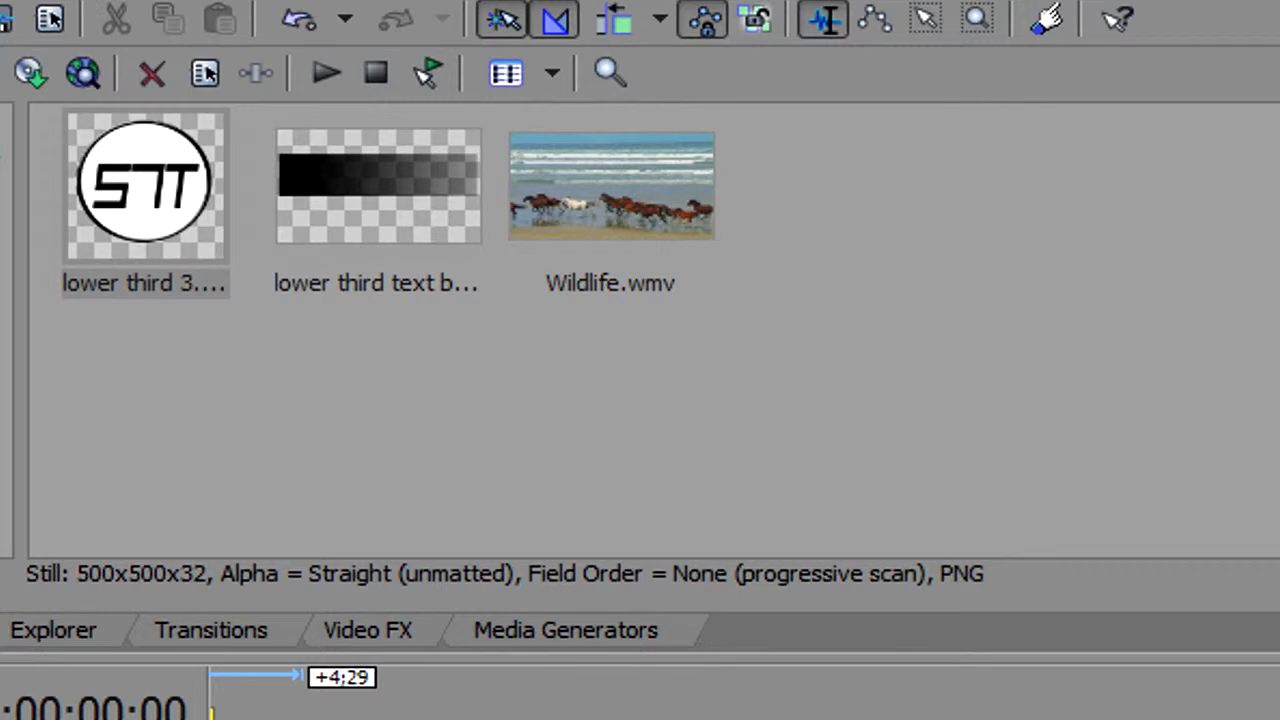
drag(371, 223, 366, 719)
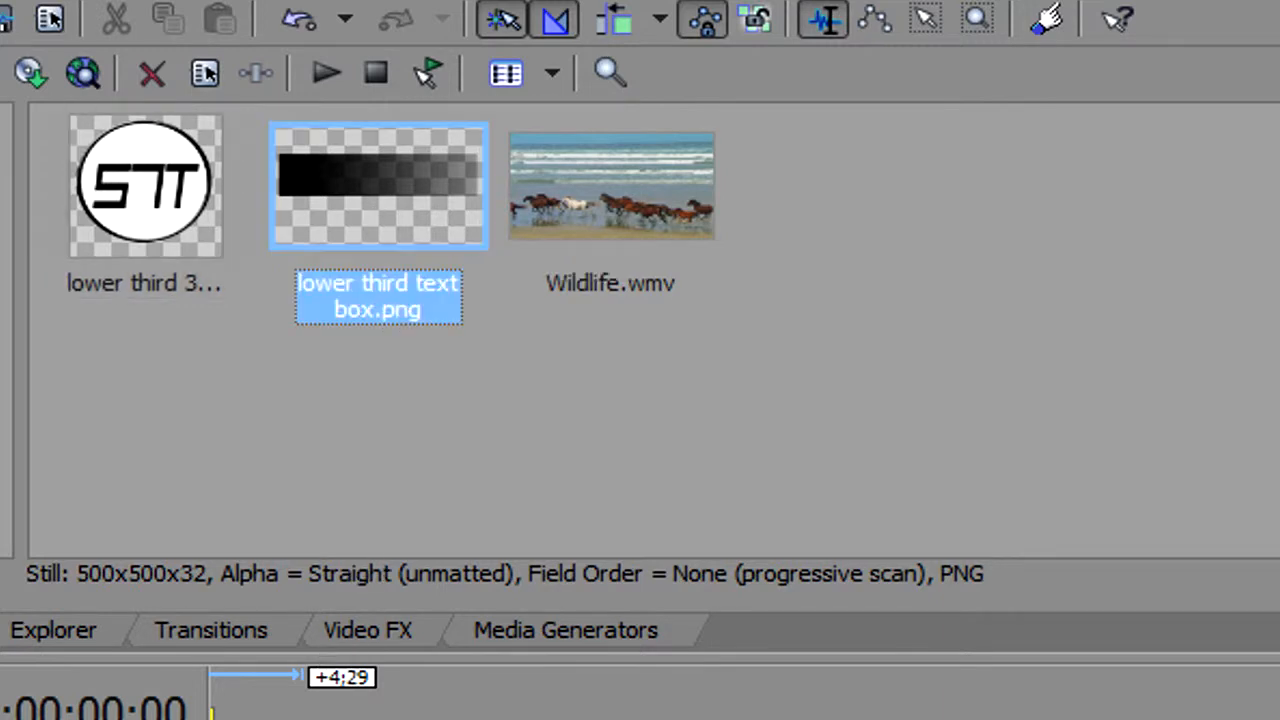
mouse_move(366, 719)
mouse_down()
mouse_move(394, 719)
mouse_move(296, 719)
mouse_up()
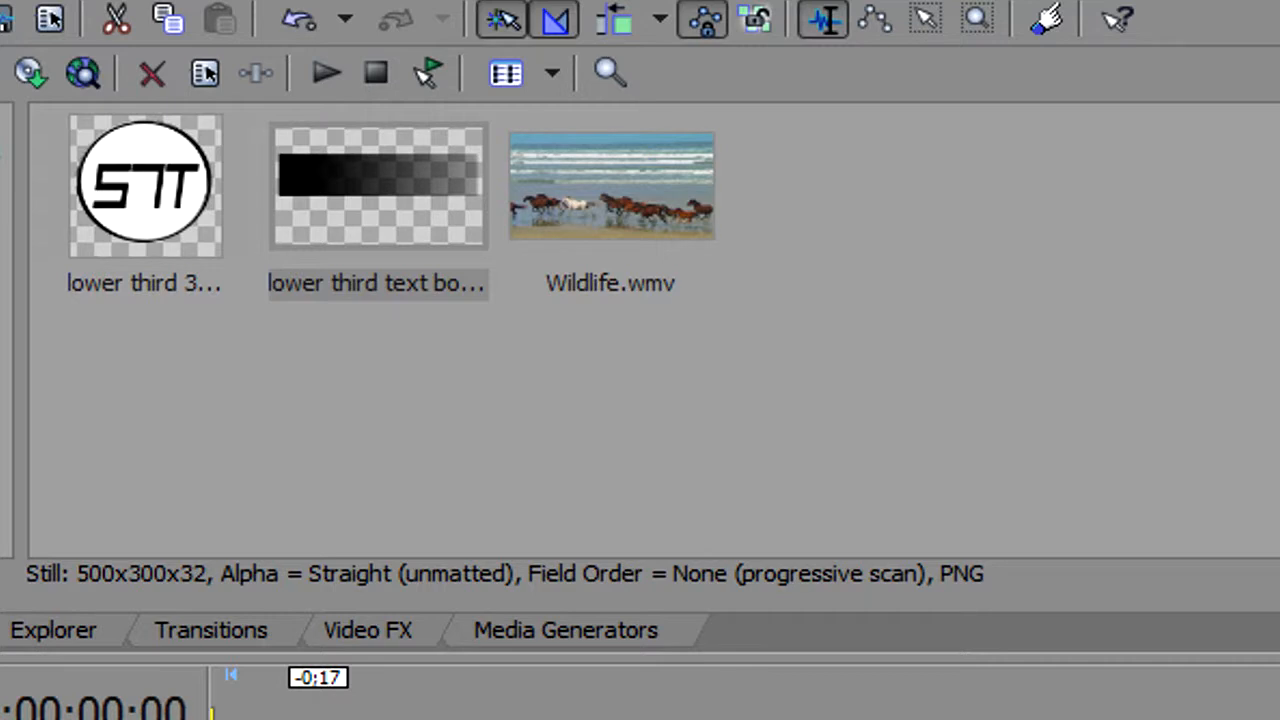
click(250, 718)
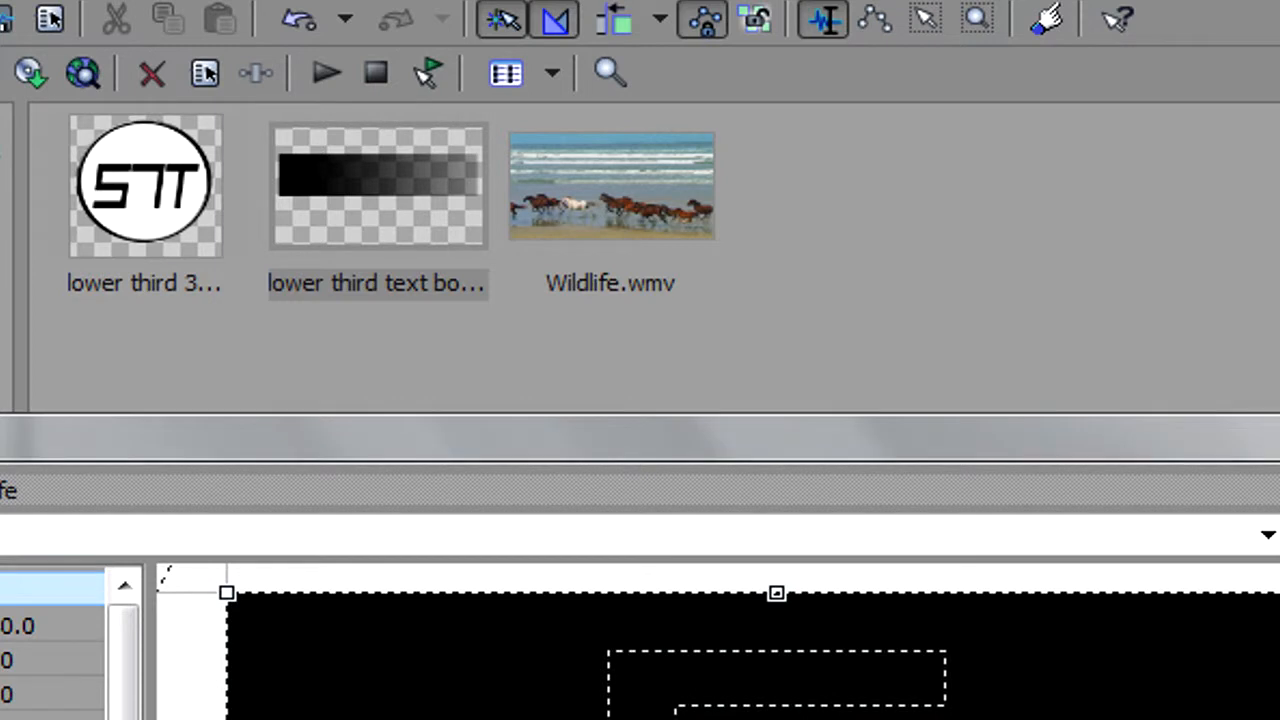
click(1279, 438)
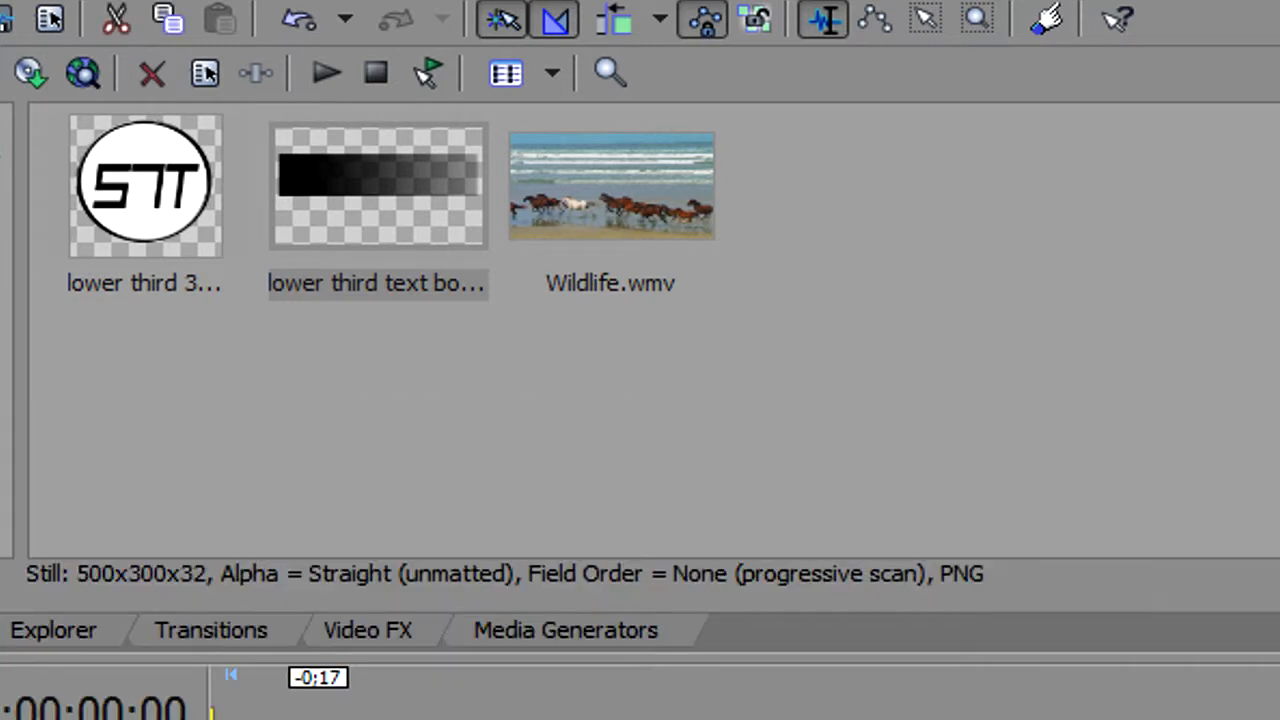
click(640, 719)
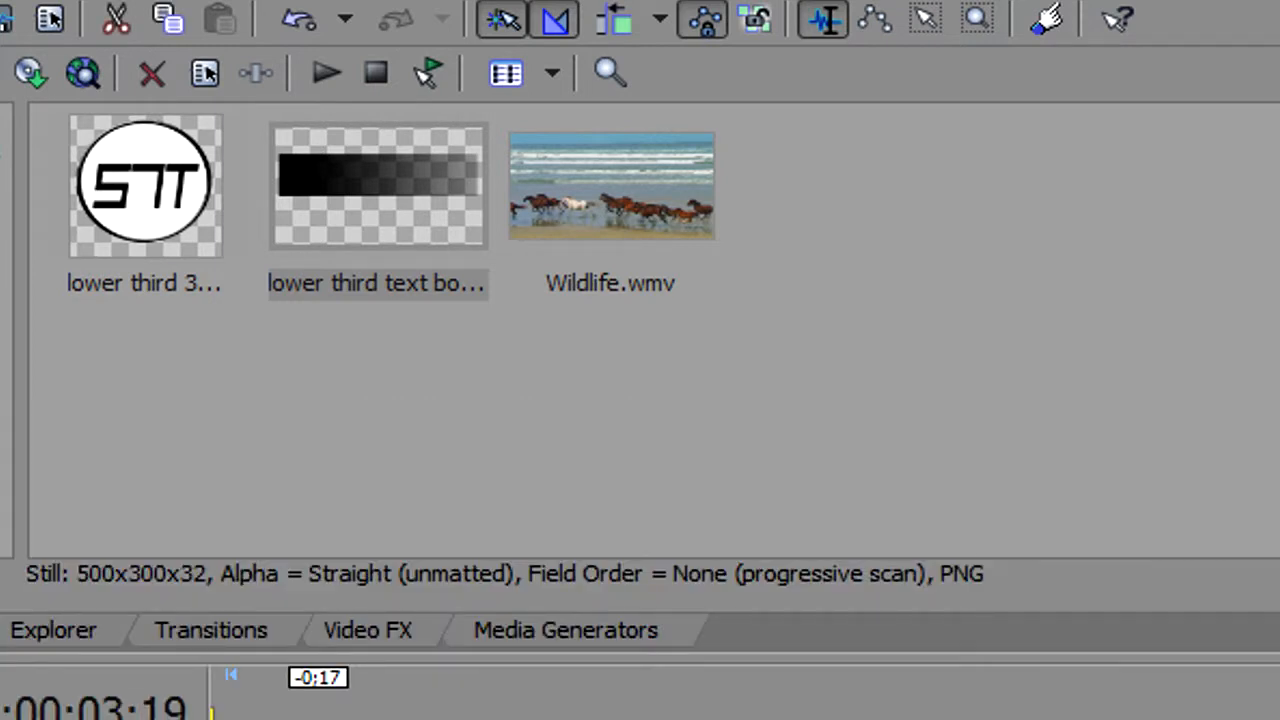
click(640, 719)
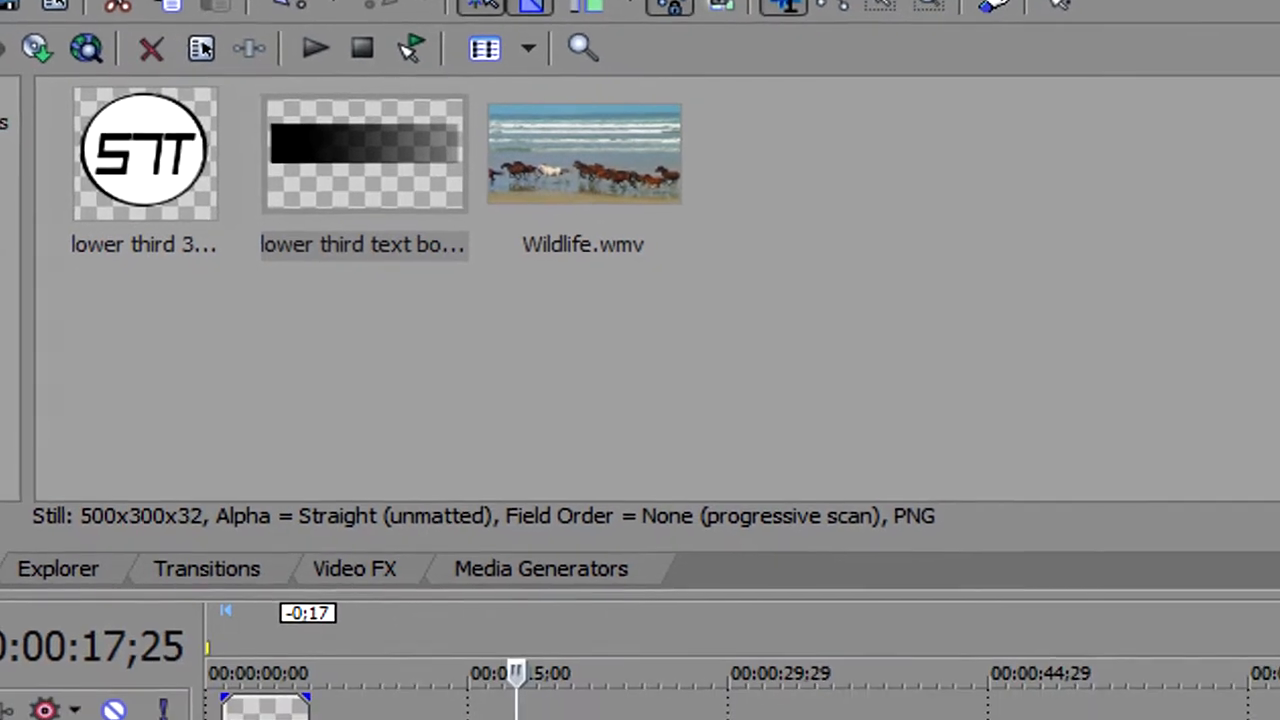
click(214, 715)
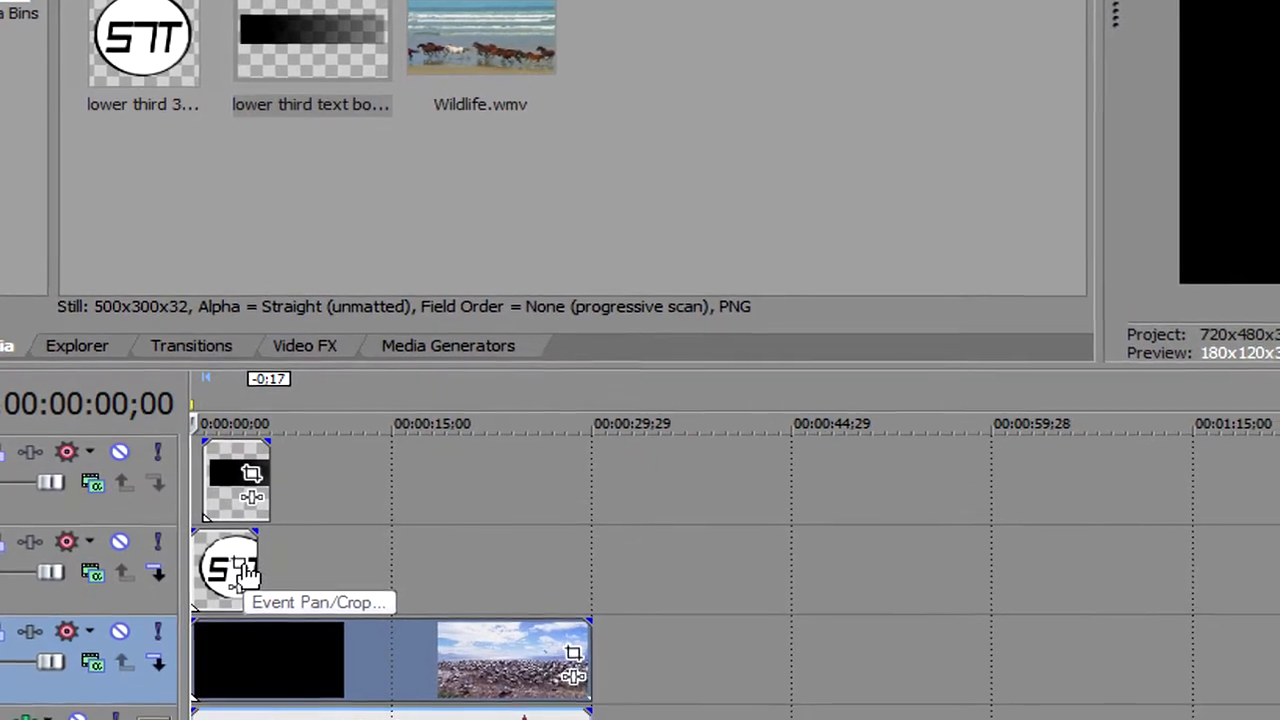
Open the Event Pan/Crop settings of the lower third 3 logo clip
click(240, 519)
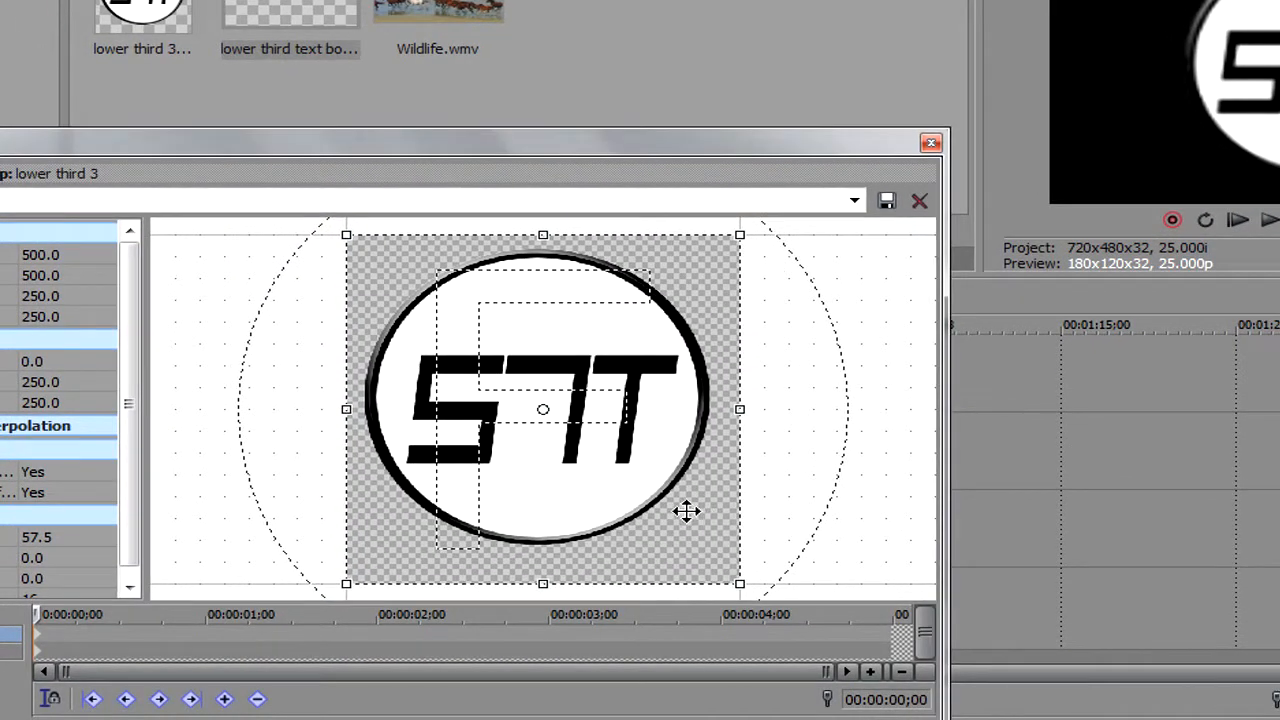
scroll(686, 510, down, 3)
drag(660, 510, 887, 715)
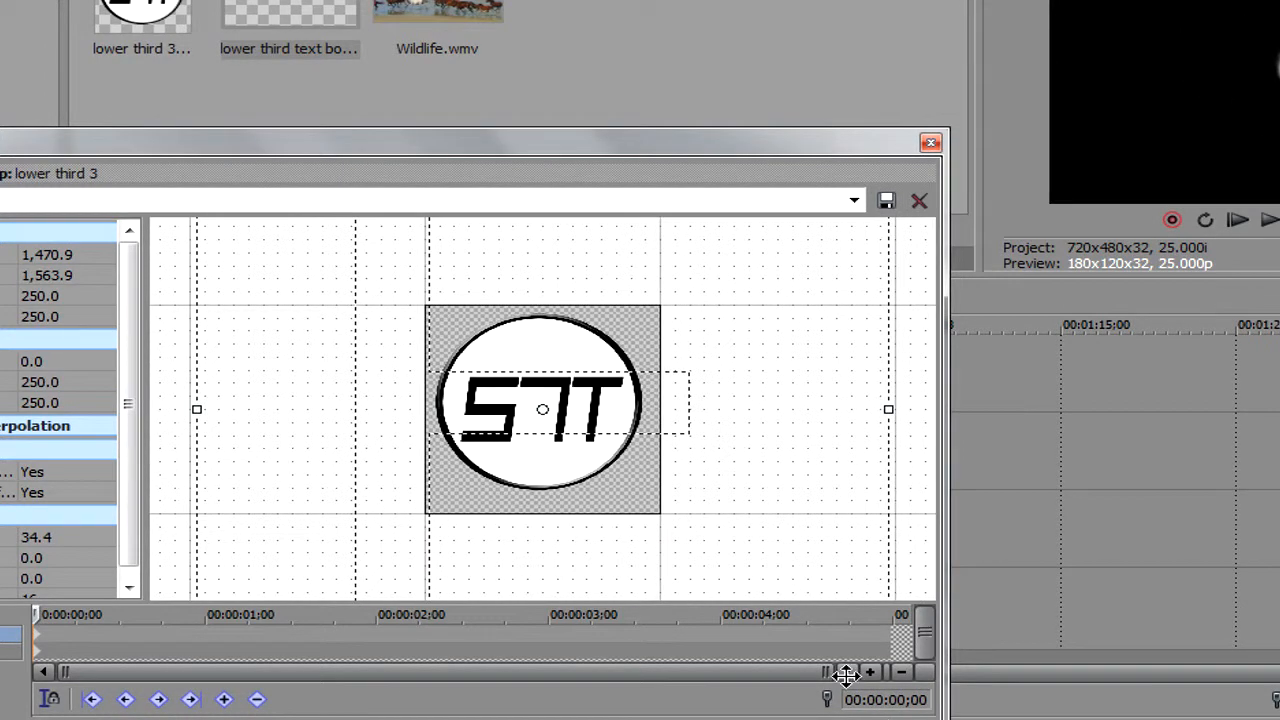
drag(666, 580, 886, 360)
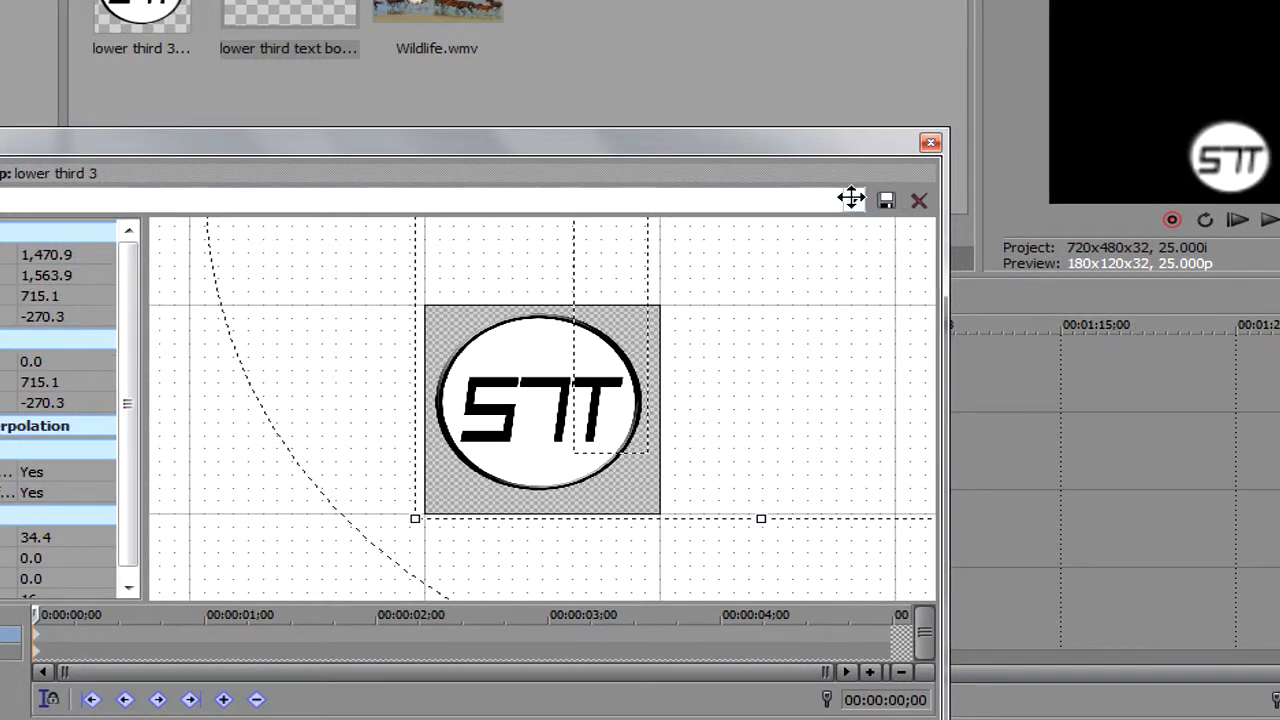
Apply the widescreen TV aspect ratio preset and enlarge the crop frame to about 2,663 × 1,432, placing the logo at the picture's lower left
click(851, 197)
click(826, 266)
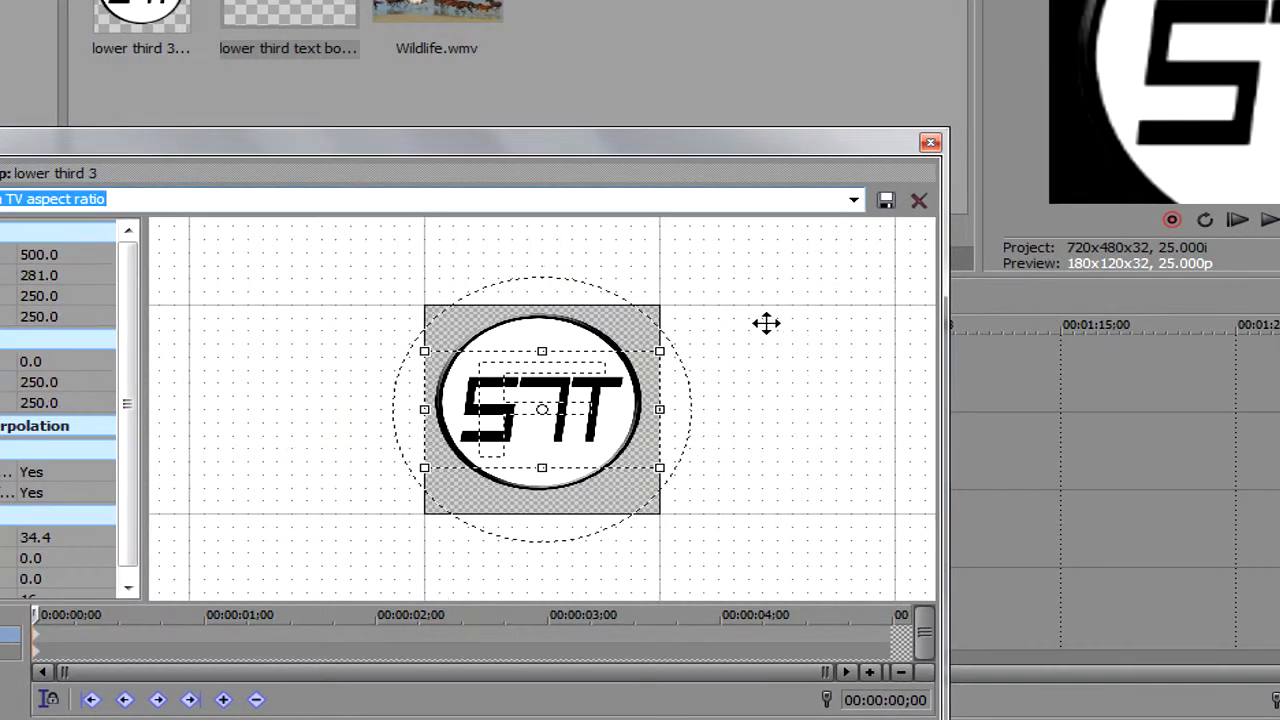
drag(660, 467, 1114, 606)
drag(729, 509, 1166, 400)
drag(734, 474, 794, 417)
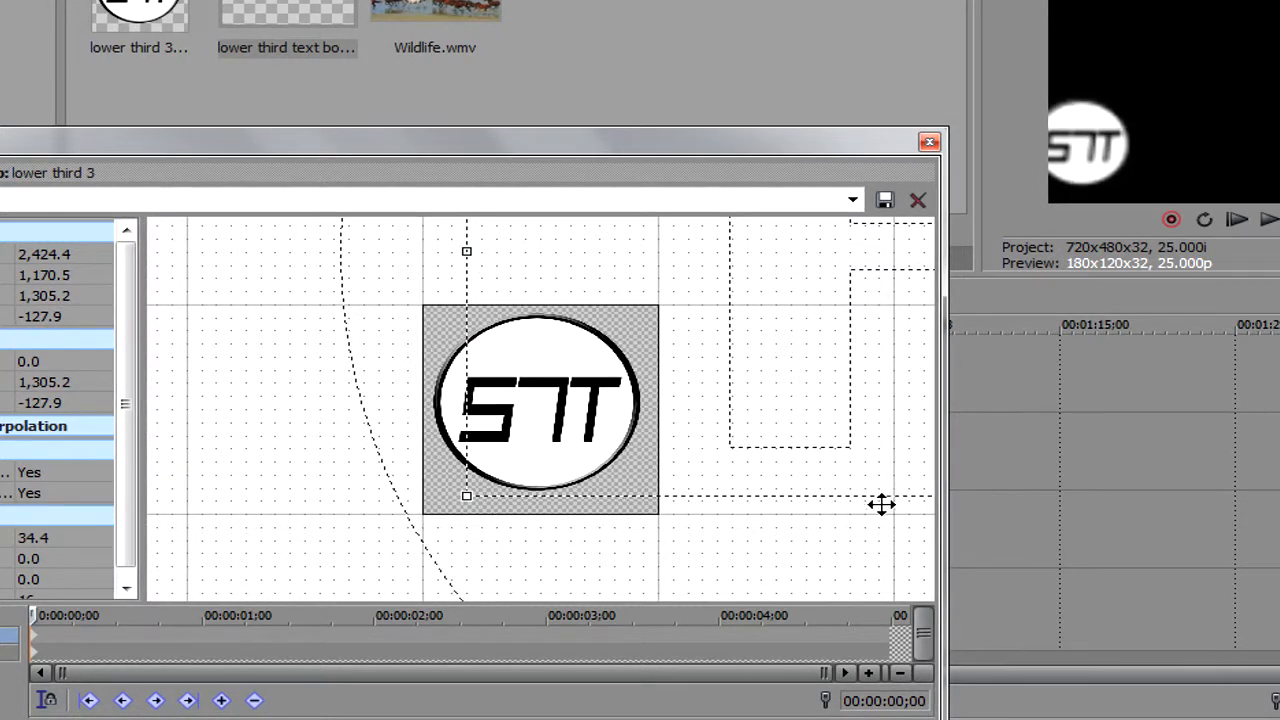
drag(881, 504, 872, 545)
drag(822, 481, 792, 433)
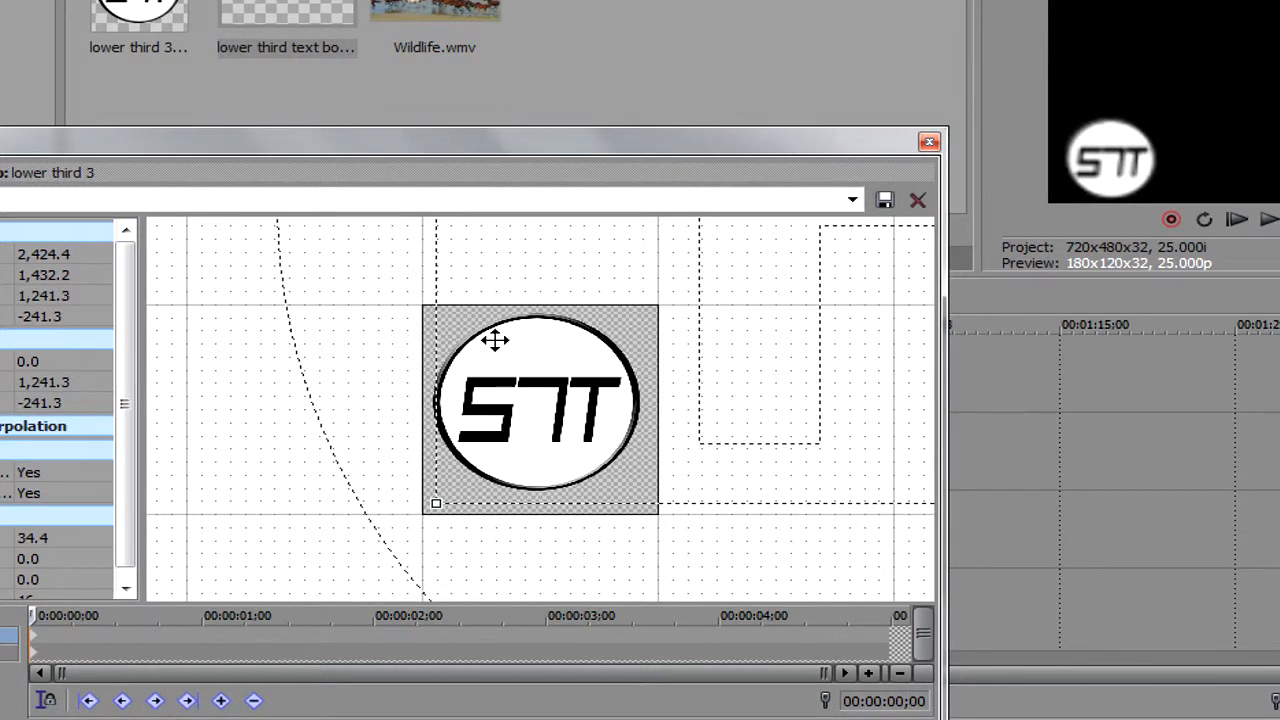
drag(438, 321, 400, 324)
drag(580, 384, 620, 380)
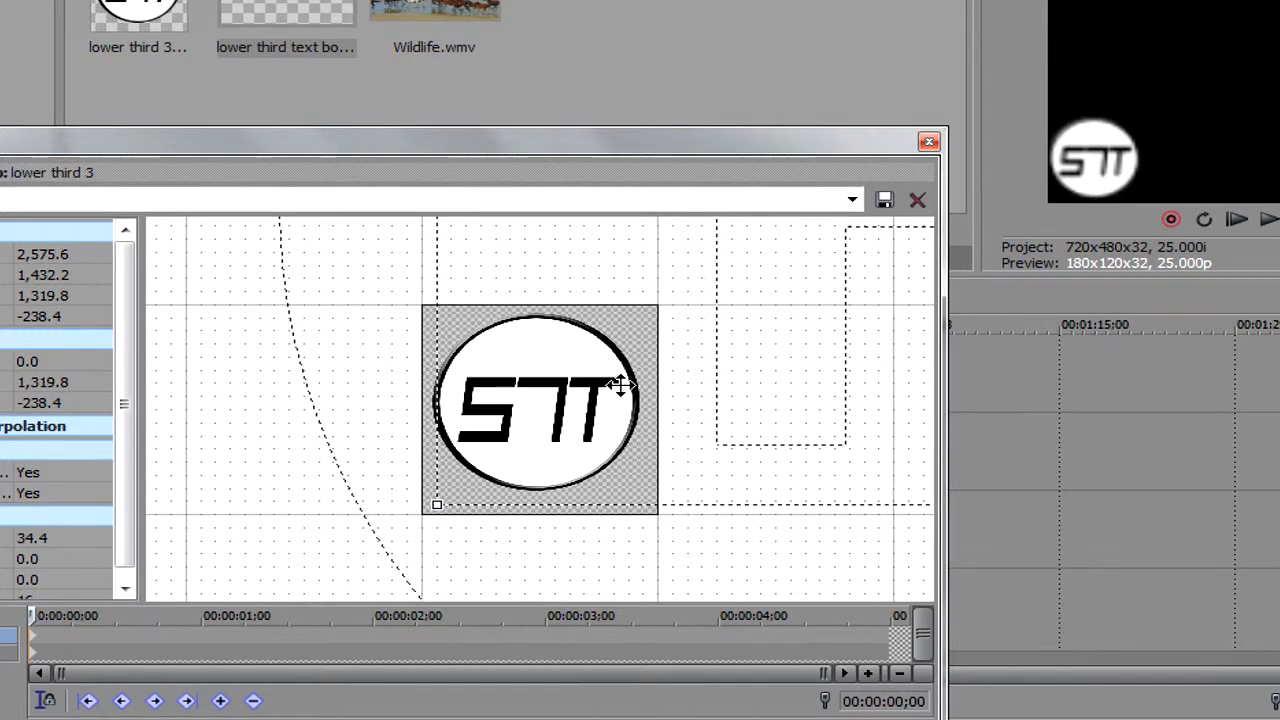
drag(434, 297, 415, 302)
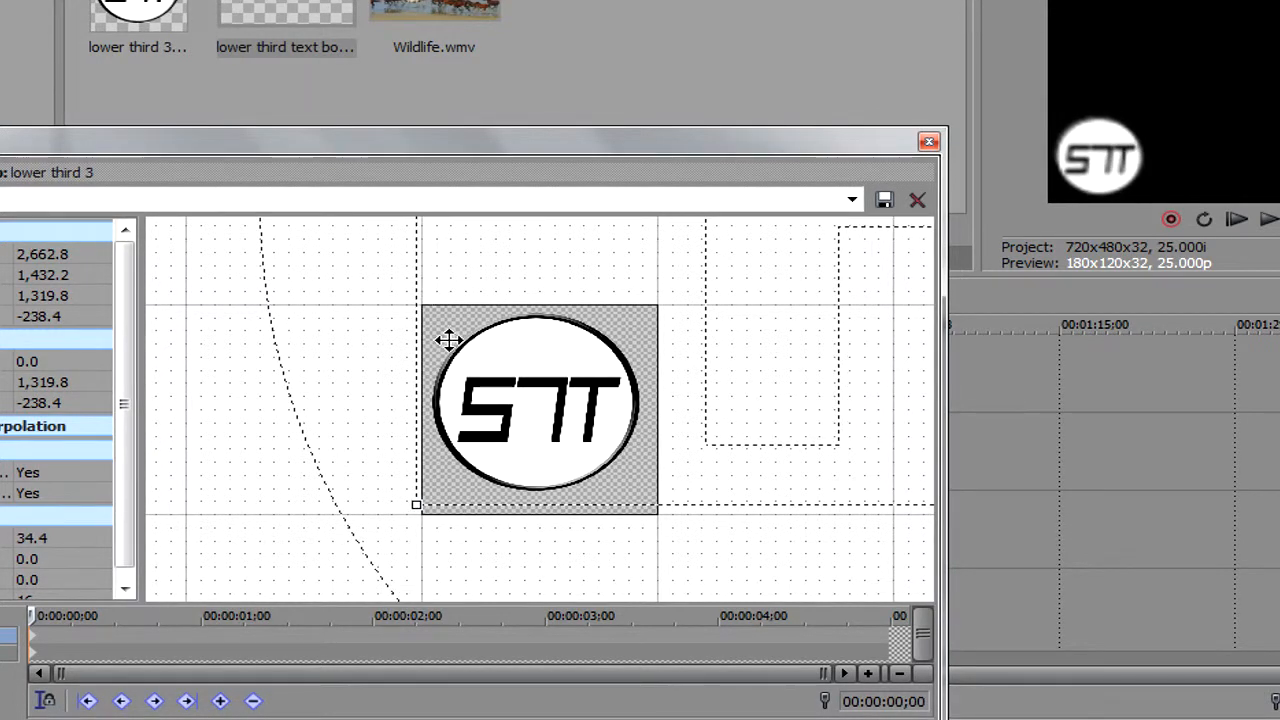
Animate the logo sliding in from off-screen left to the picture's lower-left corner, with a second position keyframe at 00:00:00;07
drag(609, 402, 843, 420)
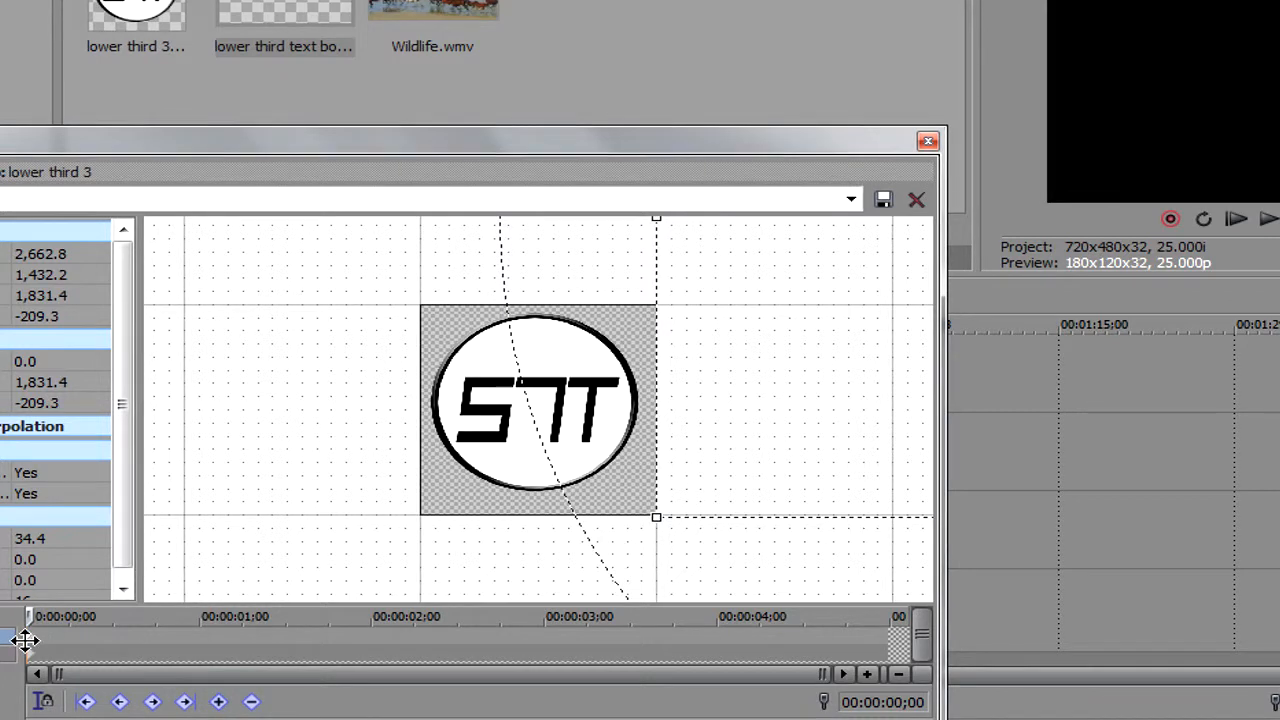
key(space)
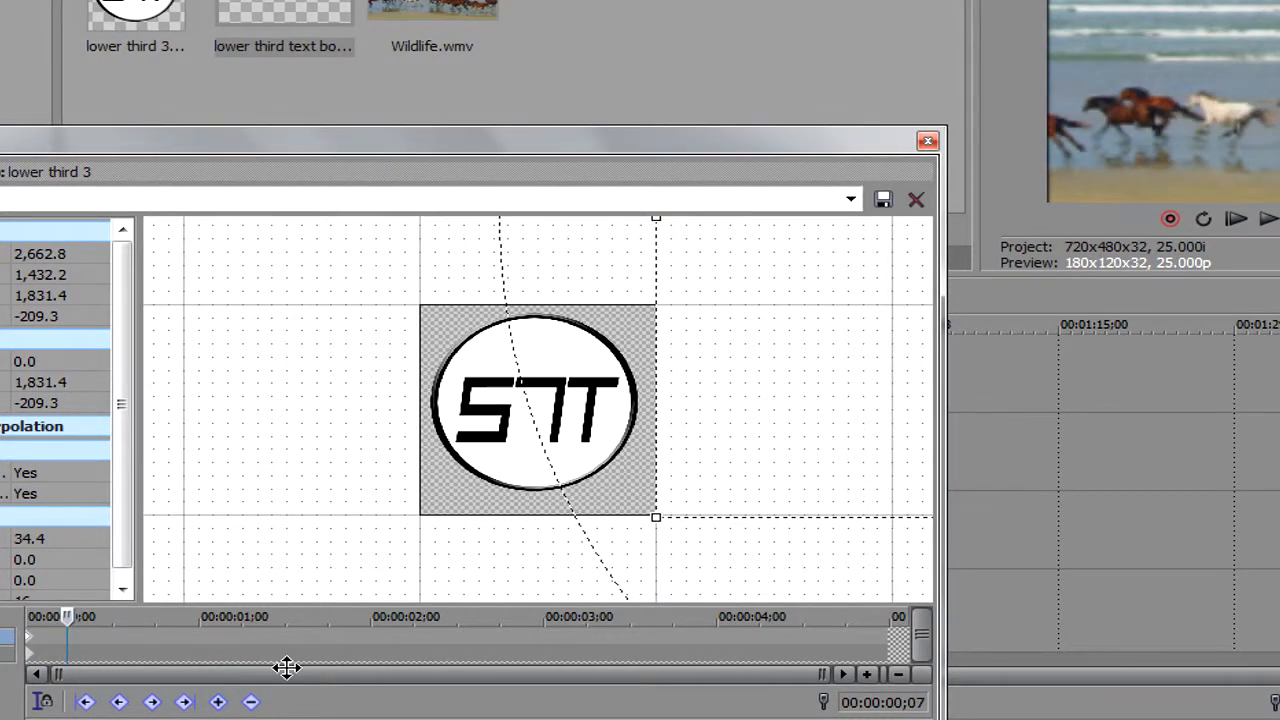
click(228, 693)
drag(774, 440, 560, 432)
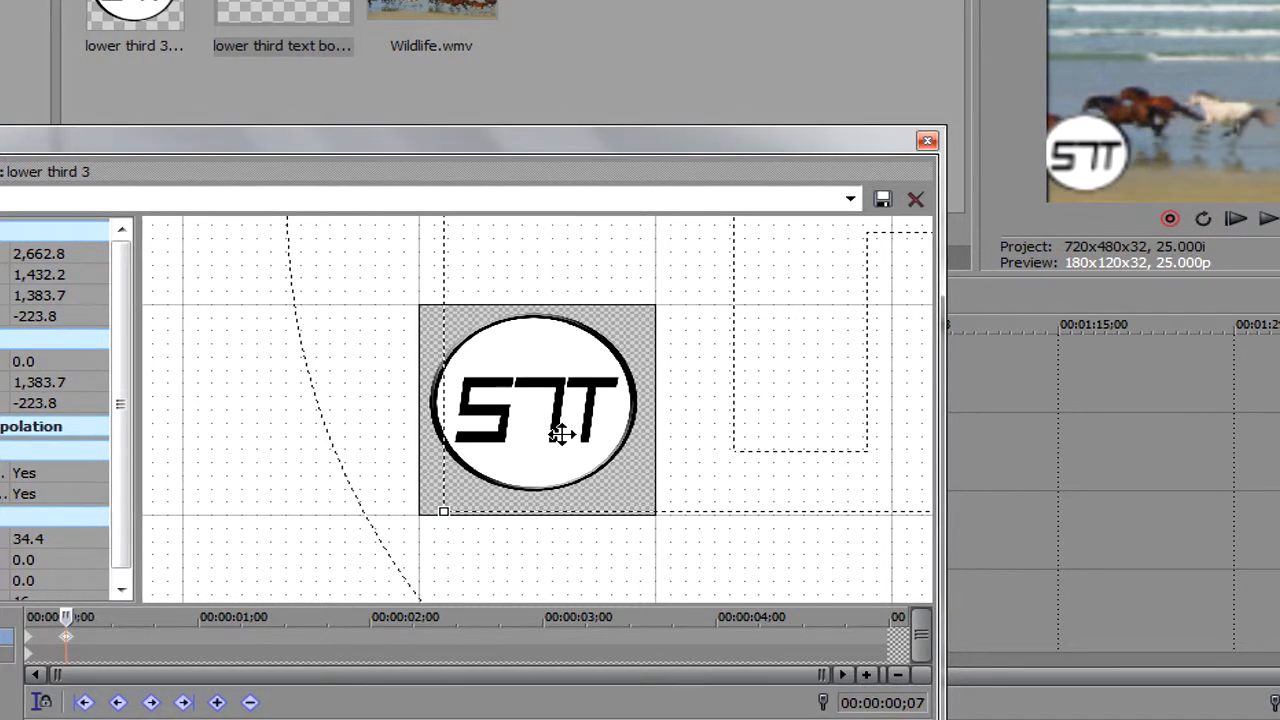
drag(560, 432, 561, 437)
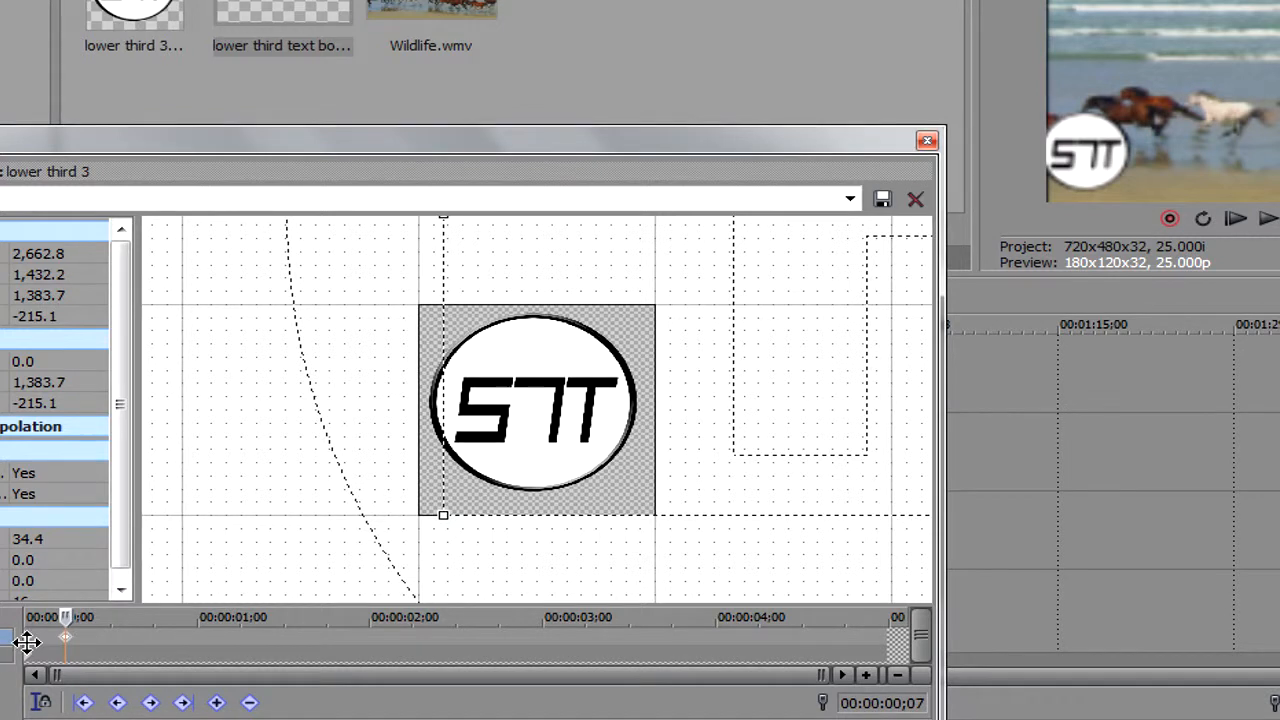
click(27, 638)
click(65, 638)
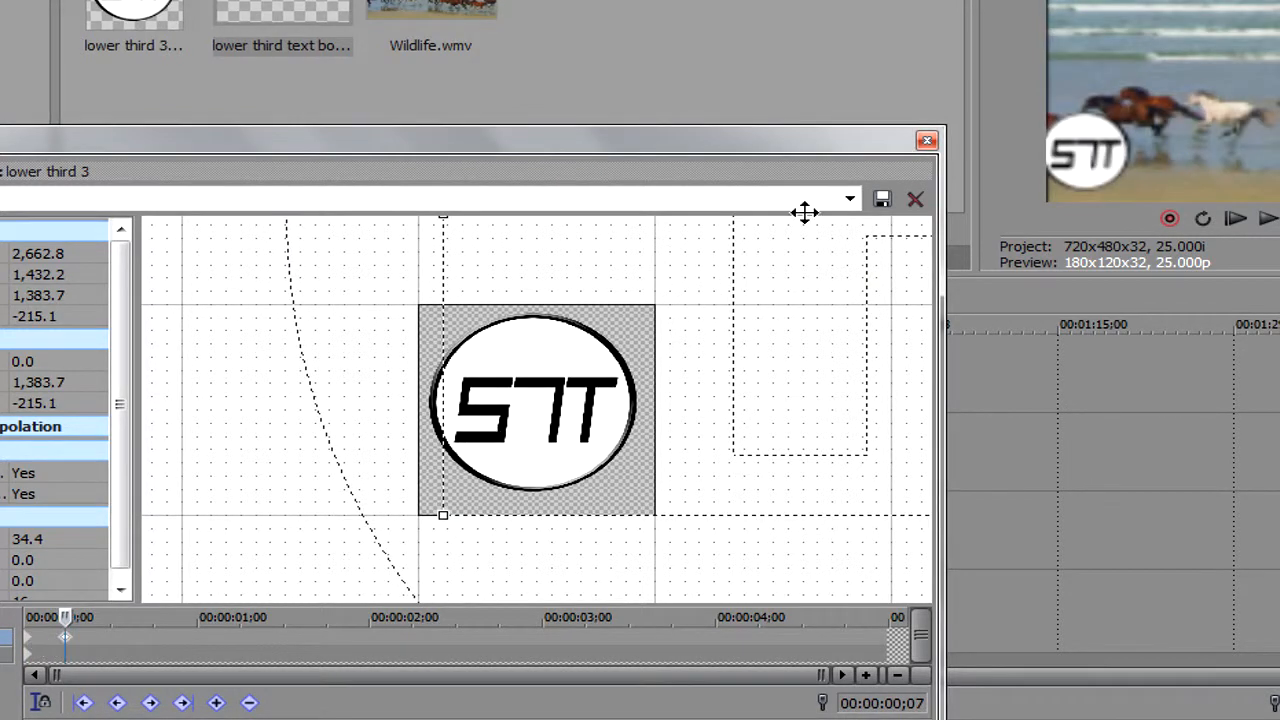
click(925, 140)
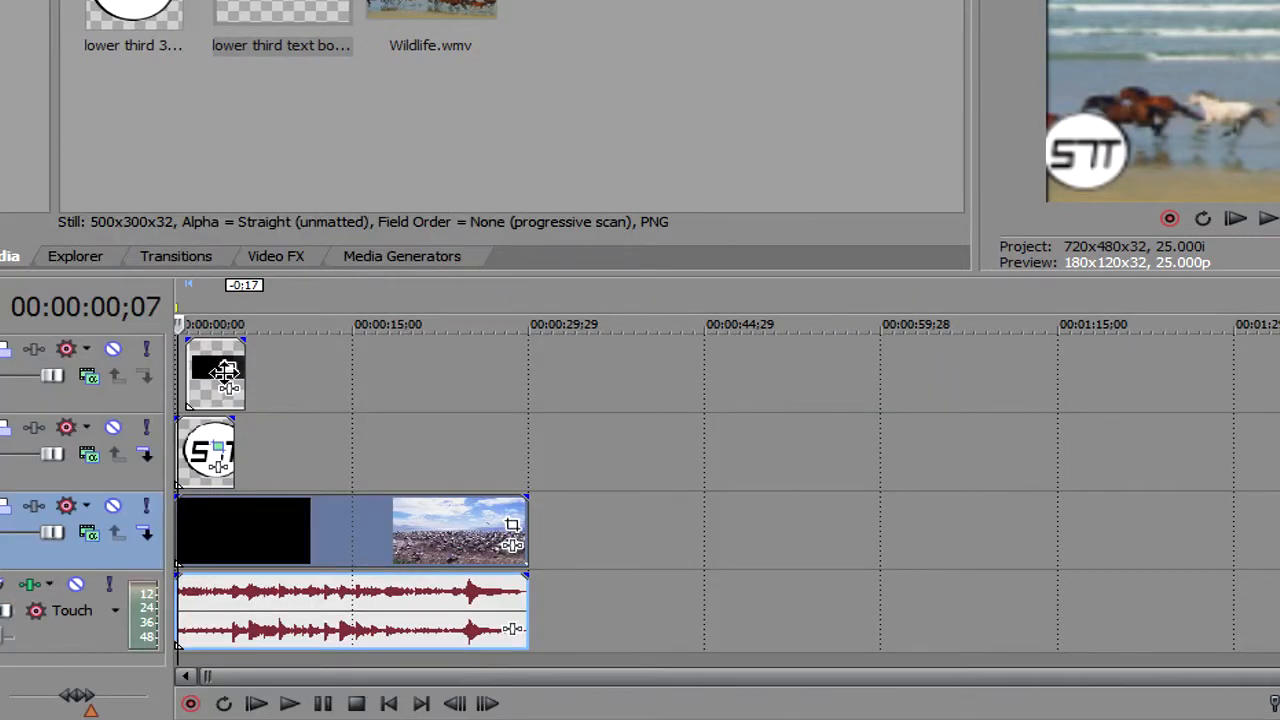
Open the Event Pan/Crop settings of the lower third text box clip and center its crop frame at about X 251, Y 61
click(226, 385)
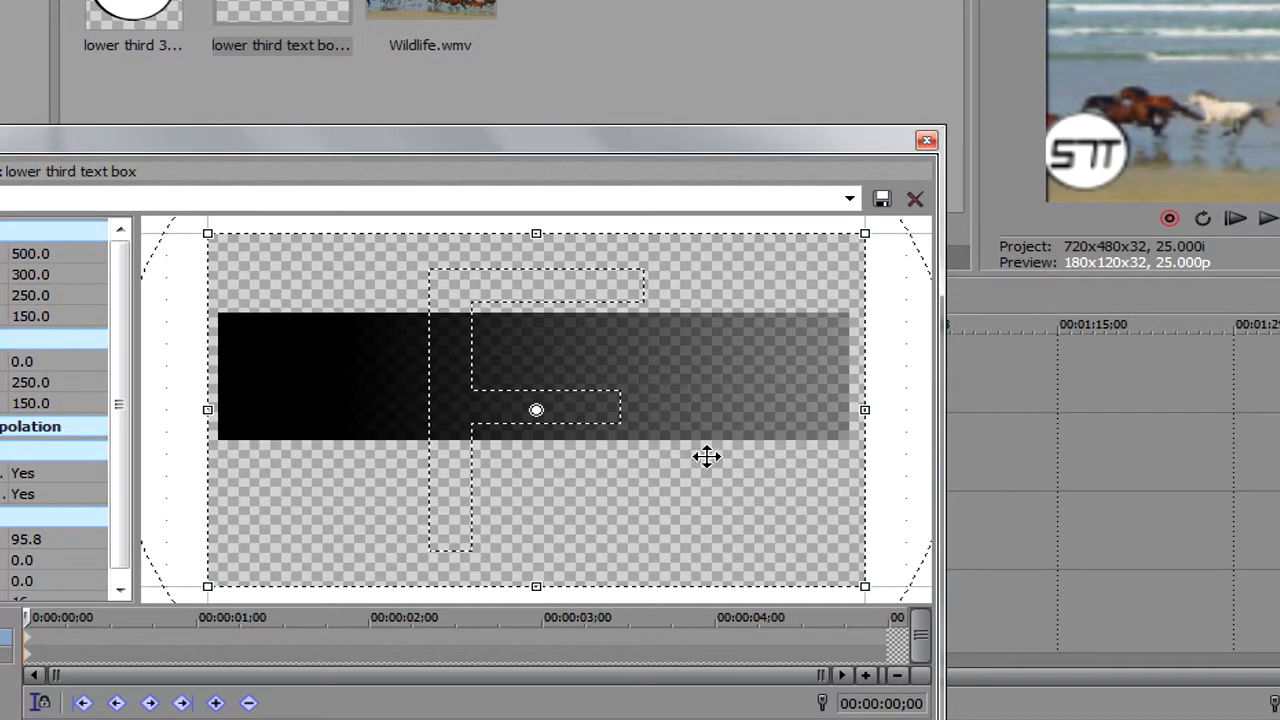
drag(675, 518, 670, 413)
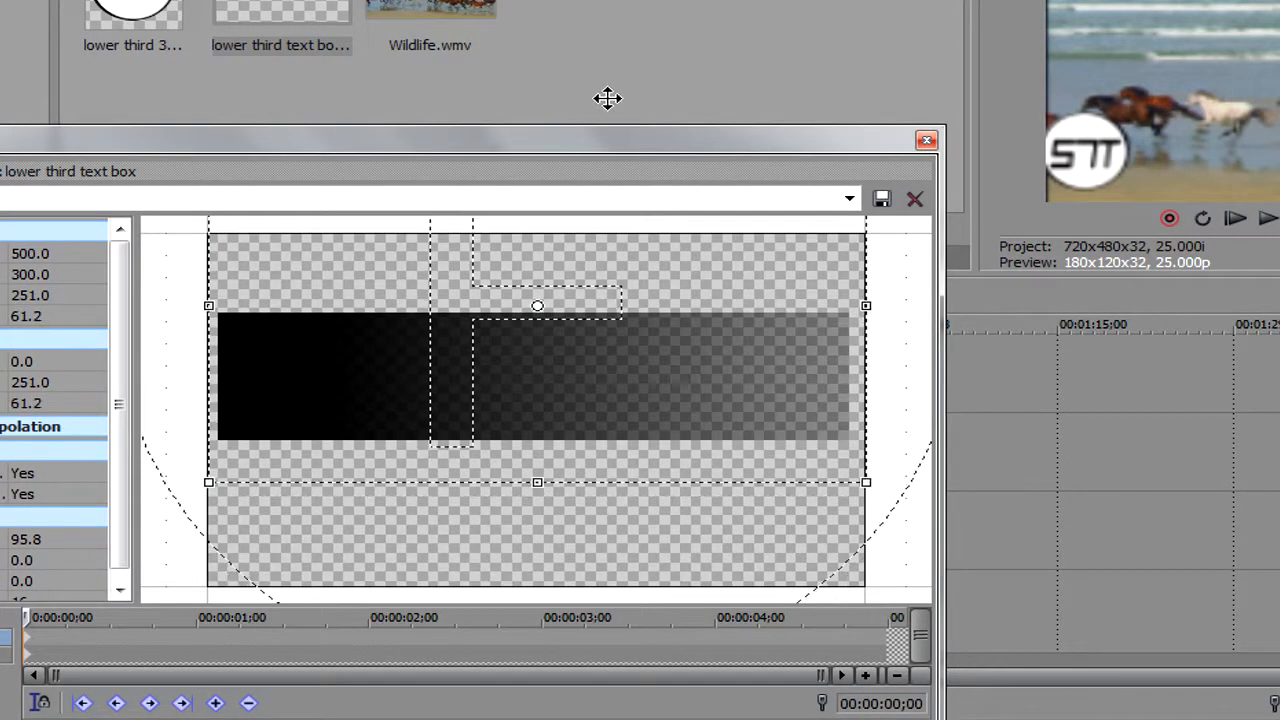
drag(600, 140, 836, 141)
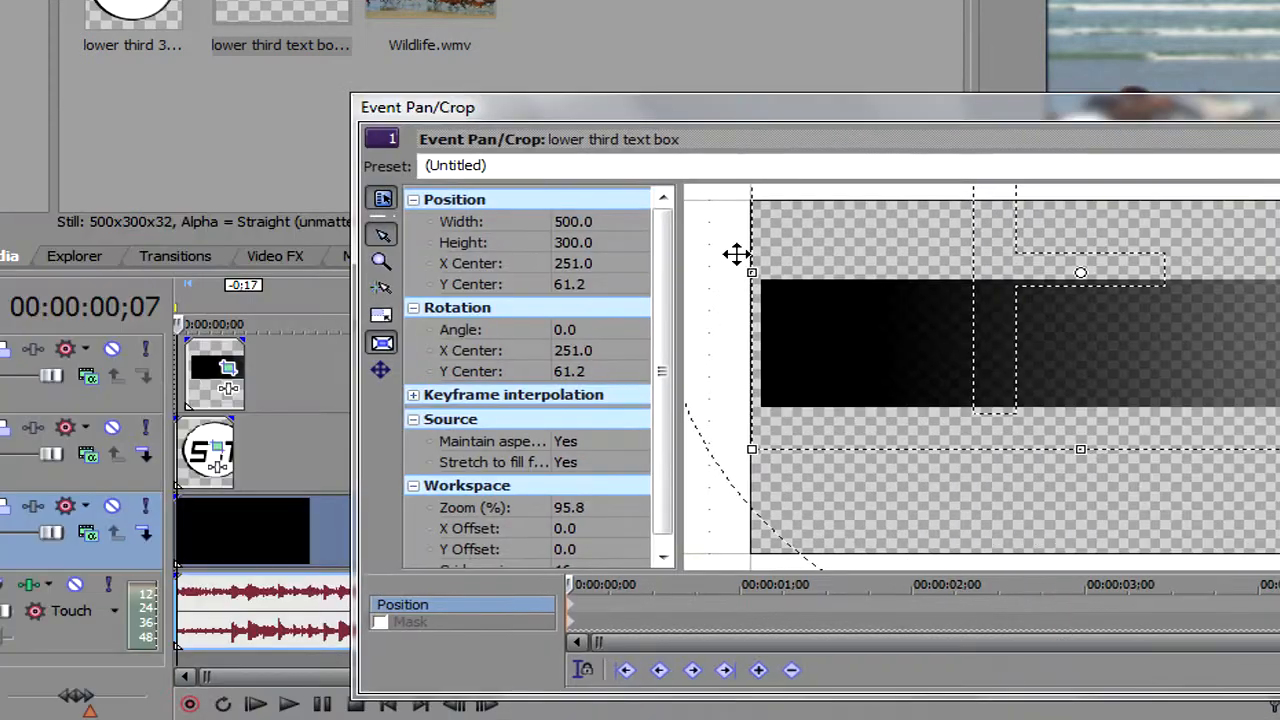
click(280, 334)
drag(1029, 121, 512, 92)
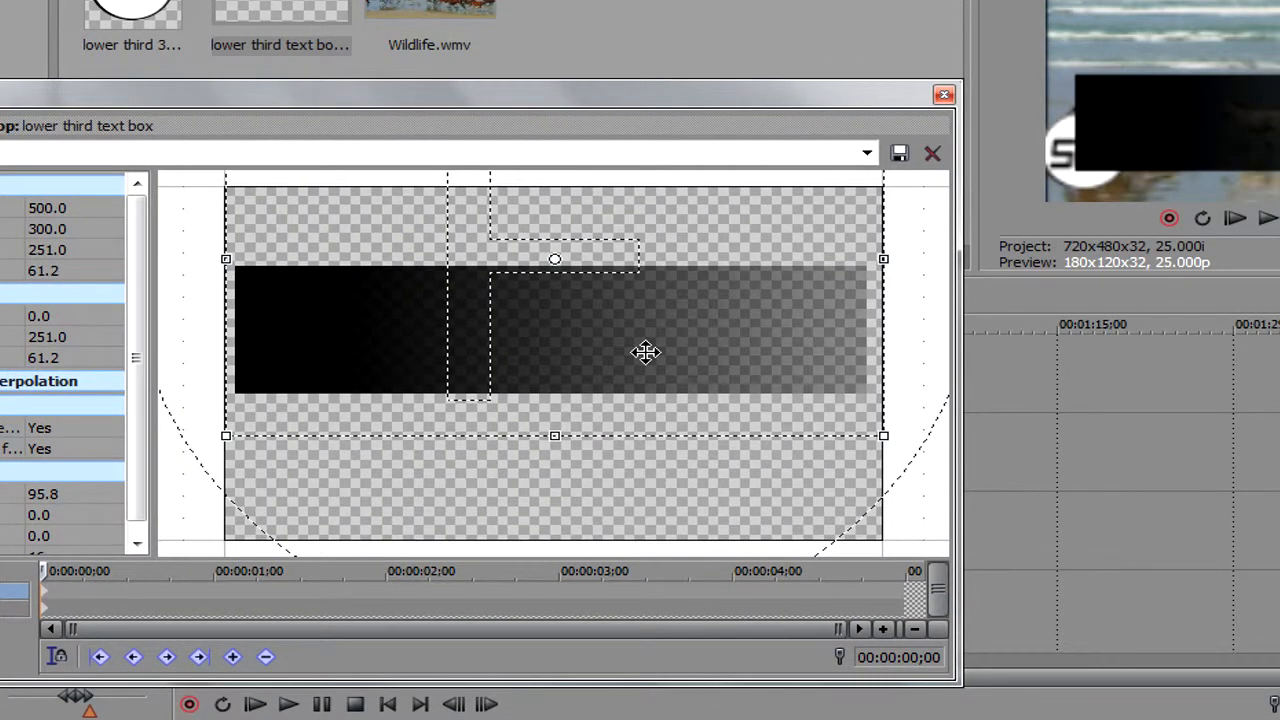
Enlarge the text box's crop frame to about 538 × 590 and center it at about X 266, Y -42
drag(554, 442, 571, 500)
drag(874, 260, 914, 286)
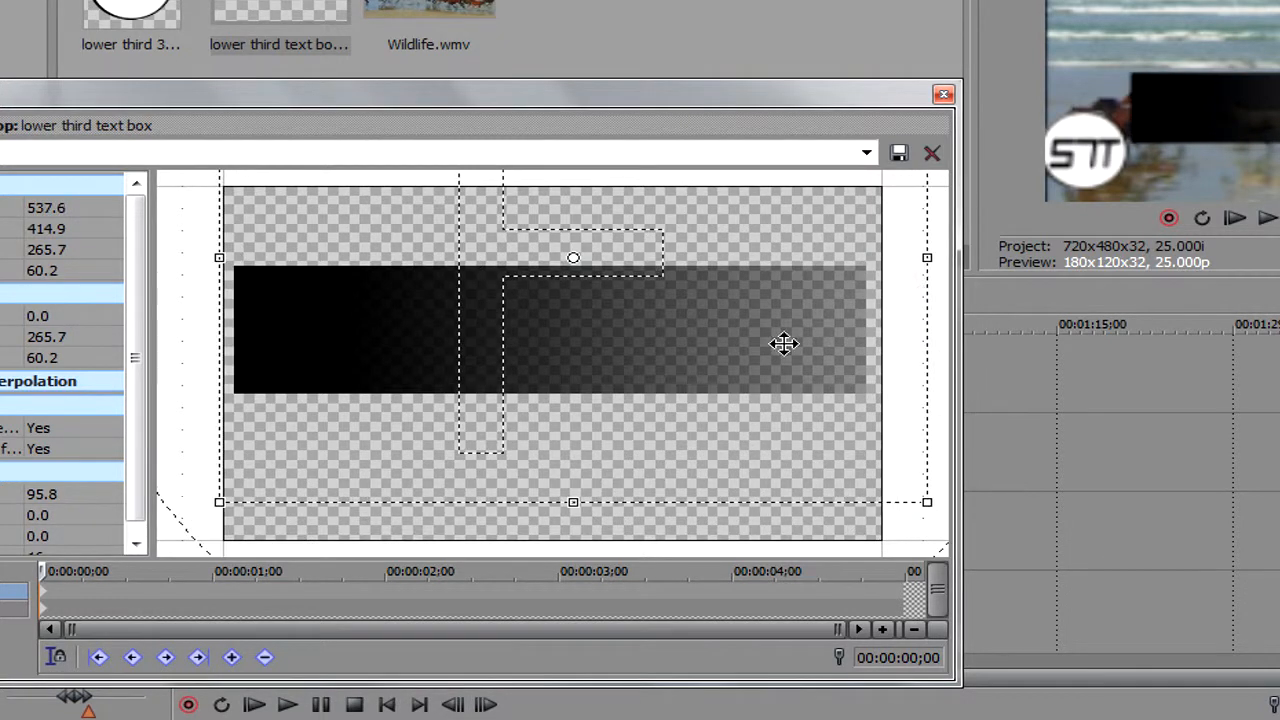
drag(783, 347, 814, 297)
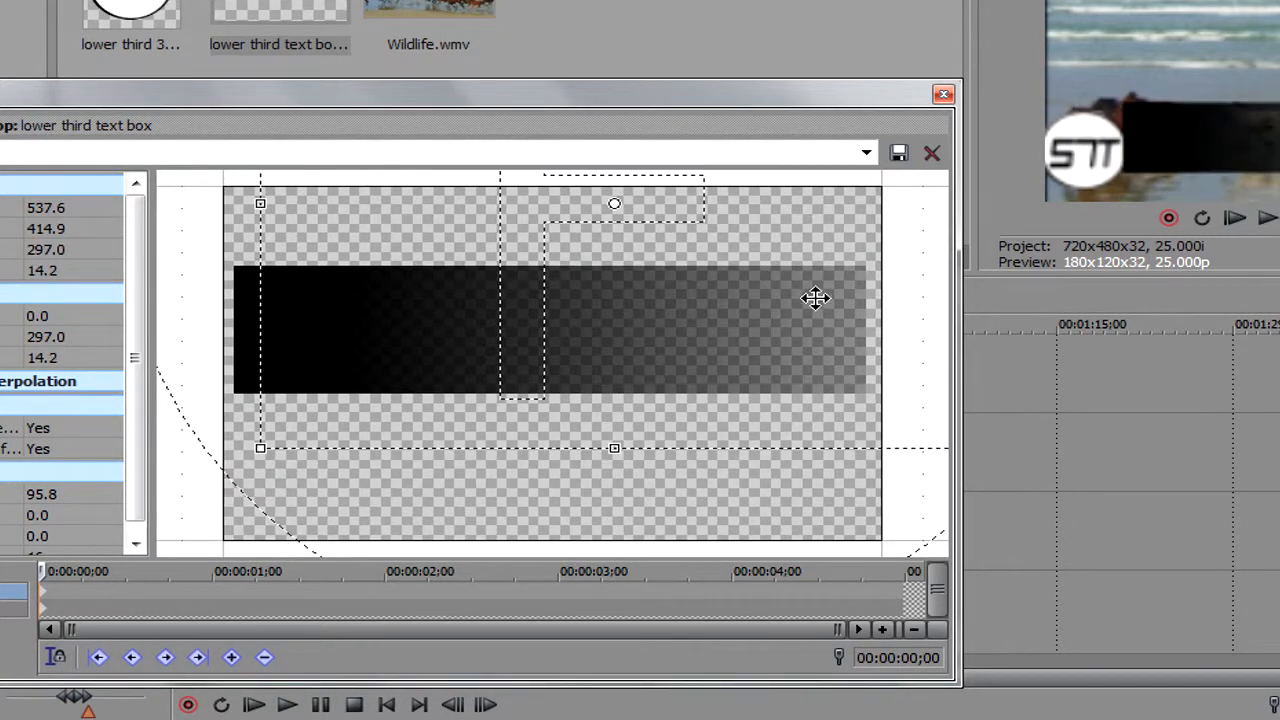
drag(652, 461, 629, 503)
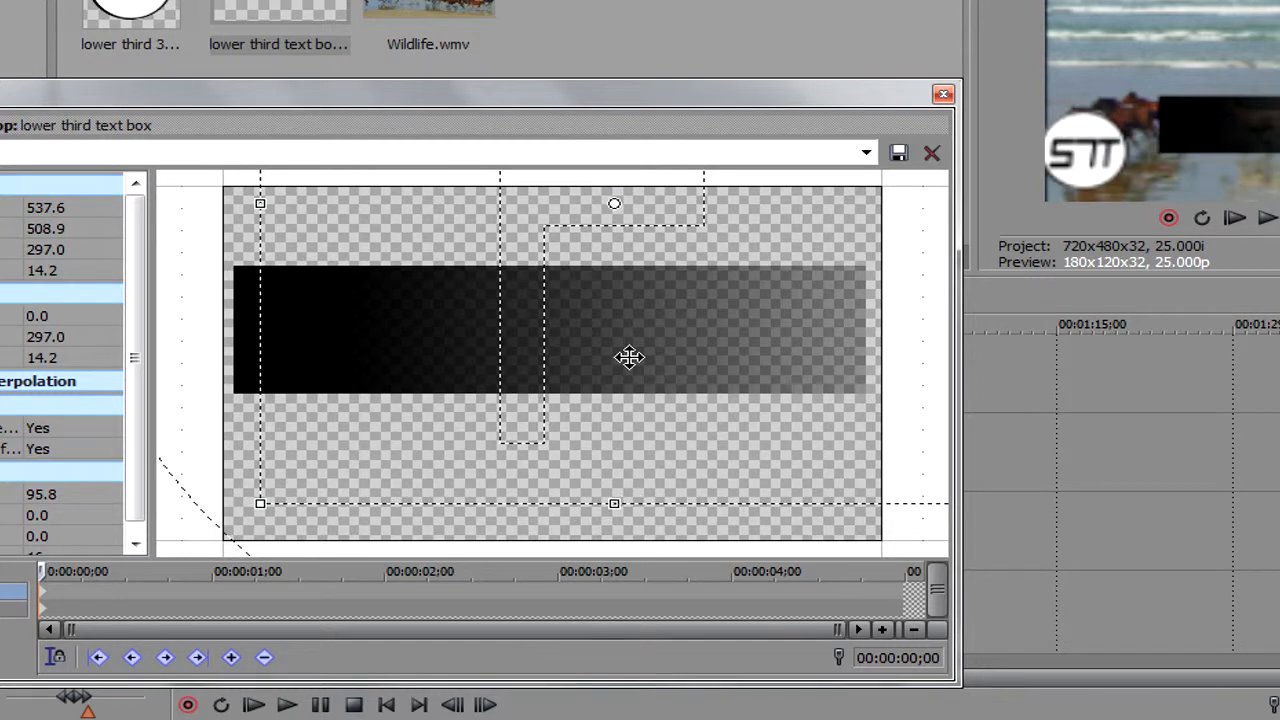
drag(636, 314, 703, 289)
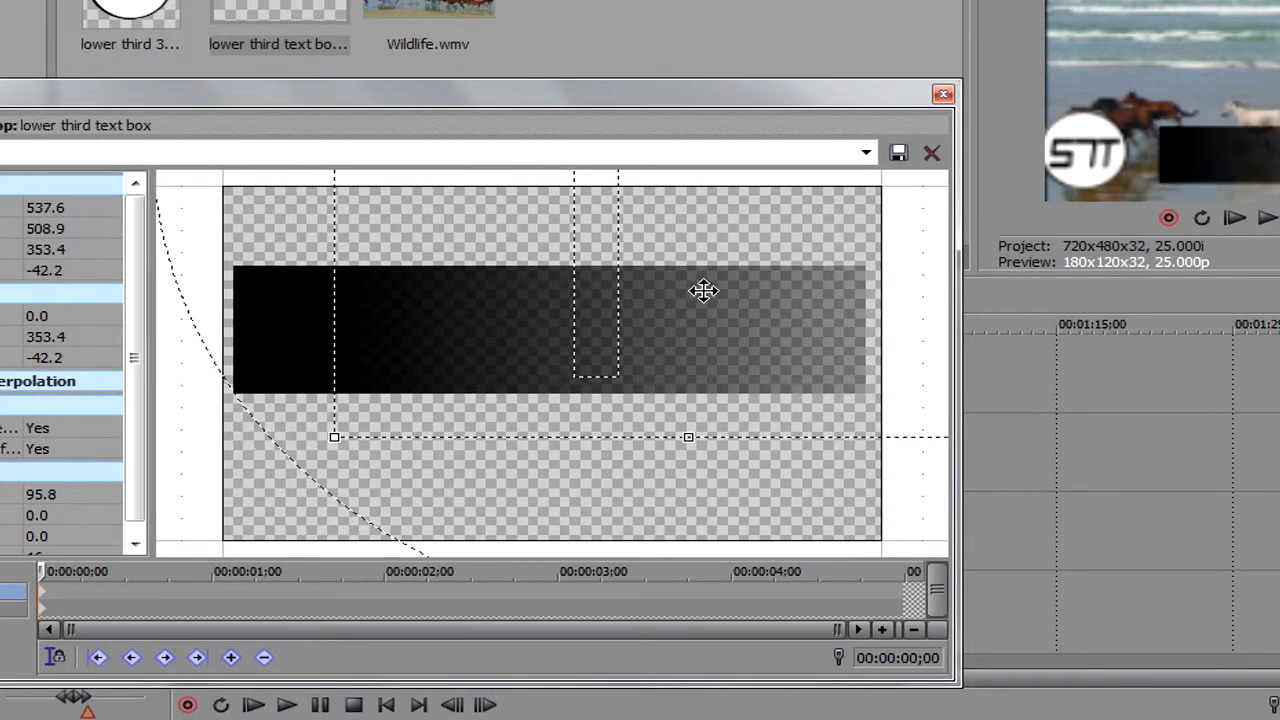
drag(681, 440, 683, 489)
drag(683, 360, 566, 360)
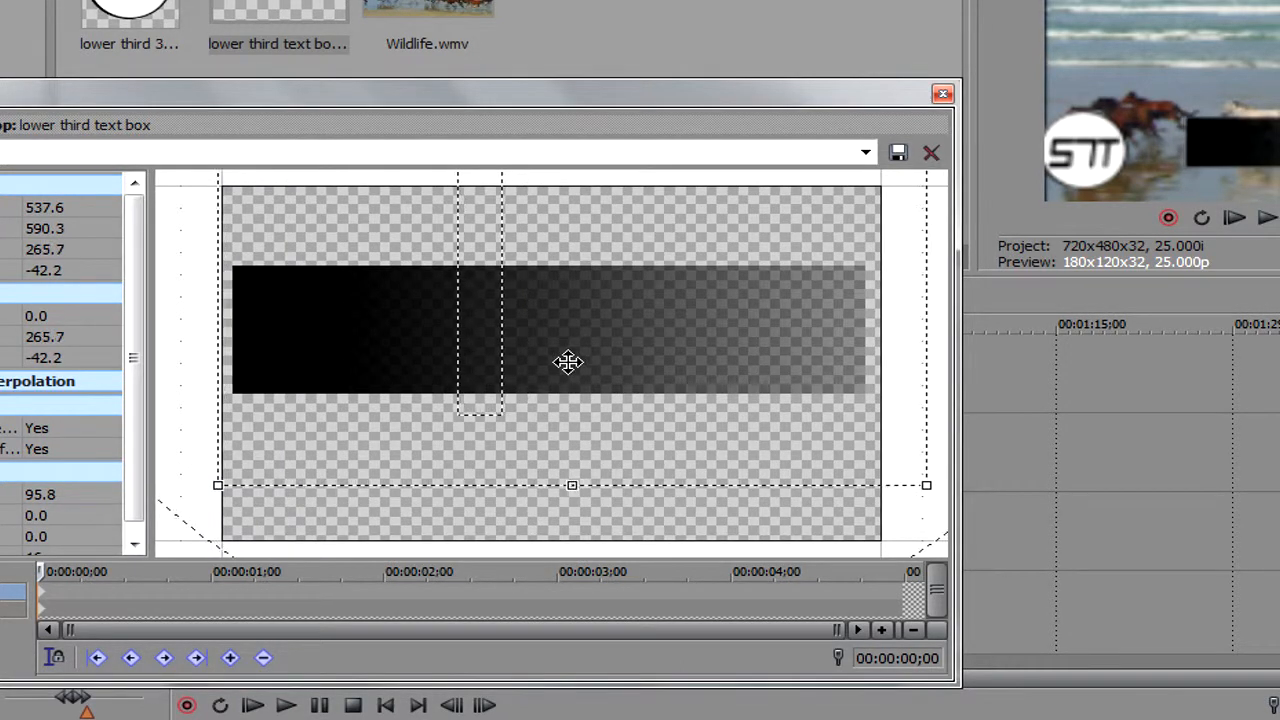
Widen the text box's crop frame to about 1,088 and move its center to about X 444, Y -64, overlapping the logo
scroll(426, 347, down, 2)
scroll(426, 347, down, 1)
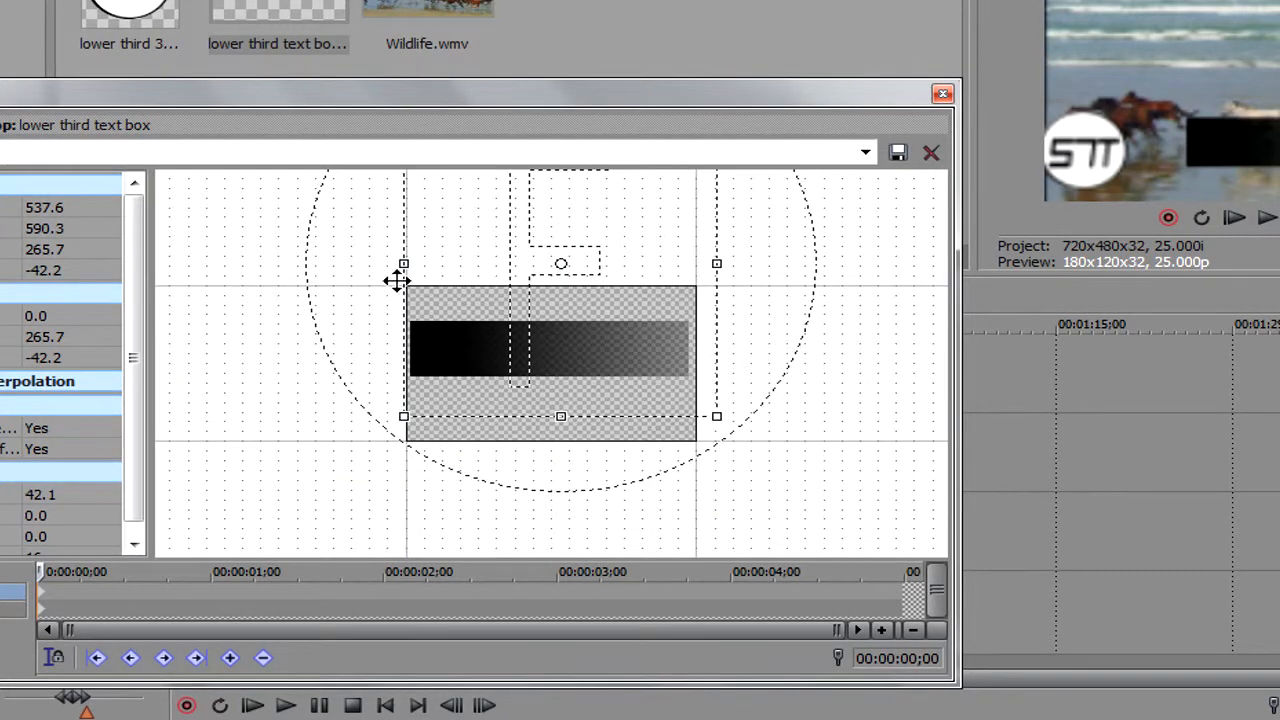
drag(417, 267, 246, 263)
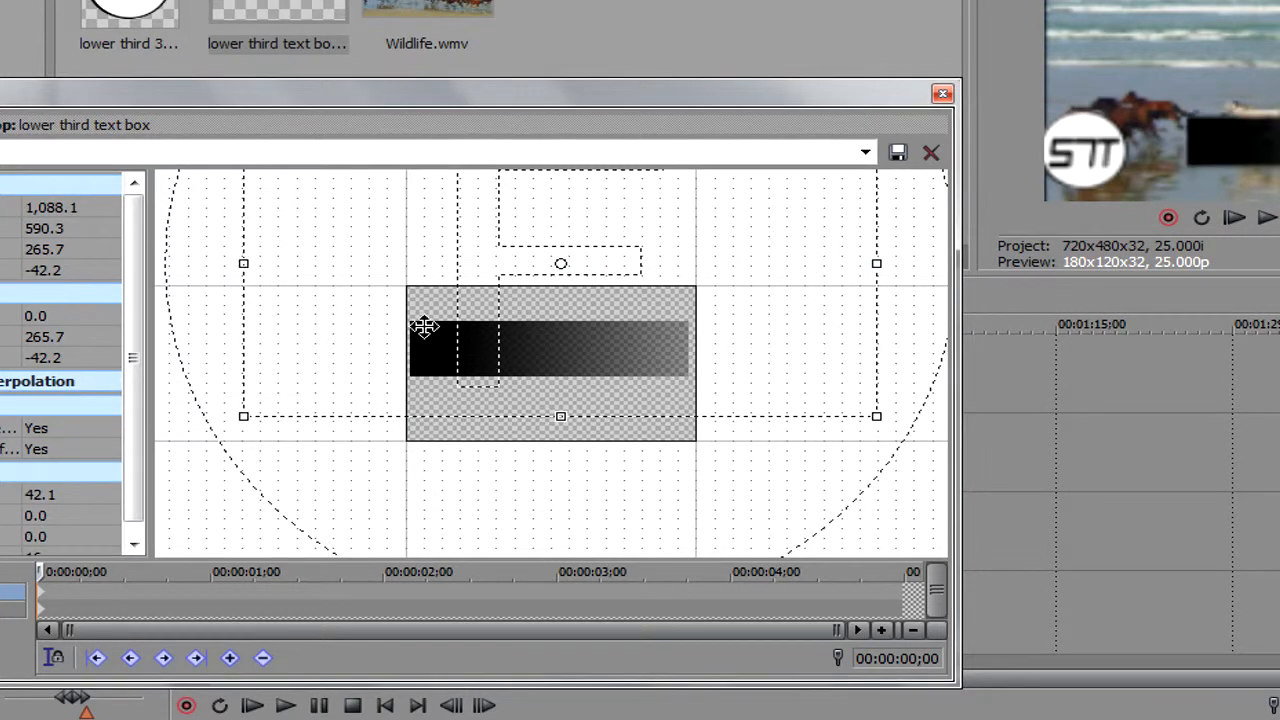
drag(585, 337, 690, 326)
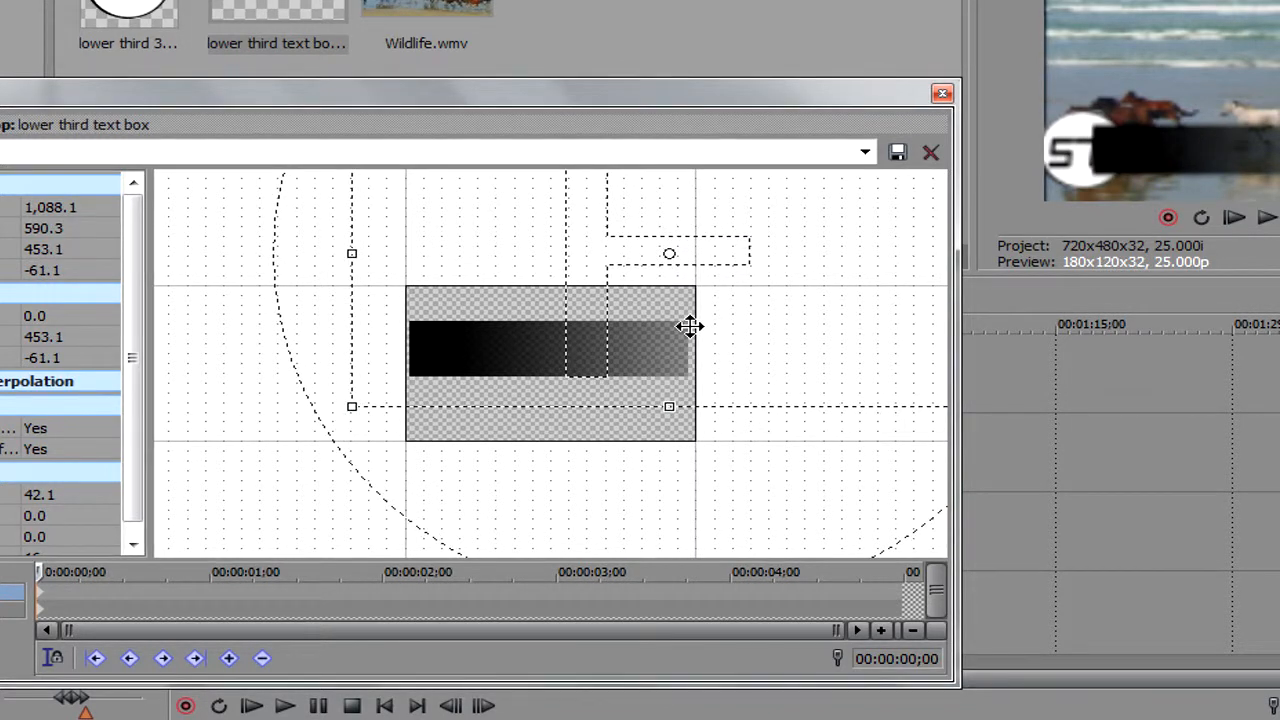
drag(690, 326, 684, 324)
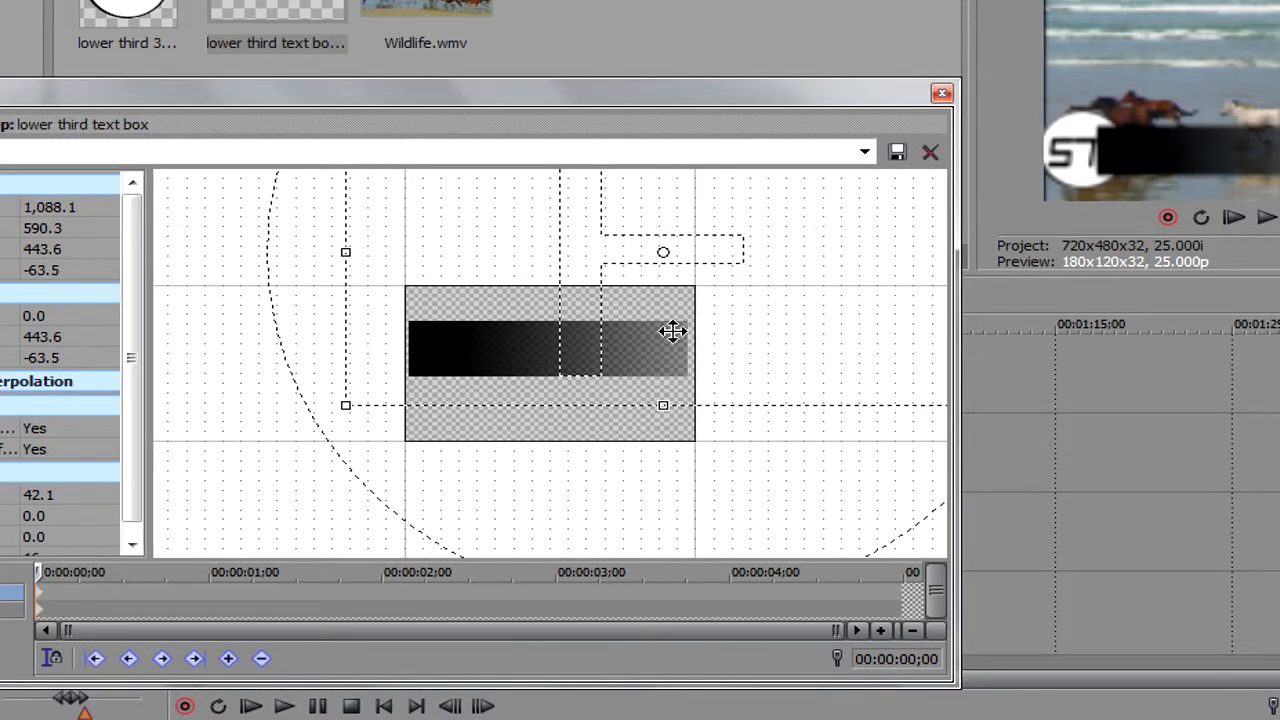
Add a position keyframe at 00:00:00;10 for the text box and narrow its crop frame to about 3.8 wide
scroll(672, 338, down, 3)
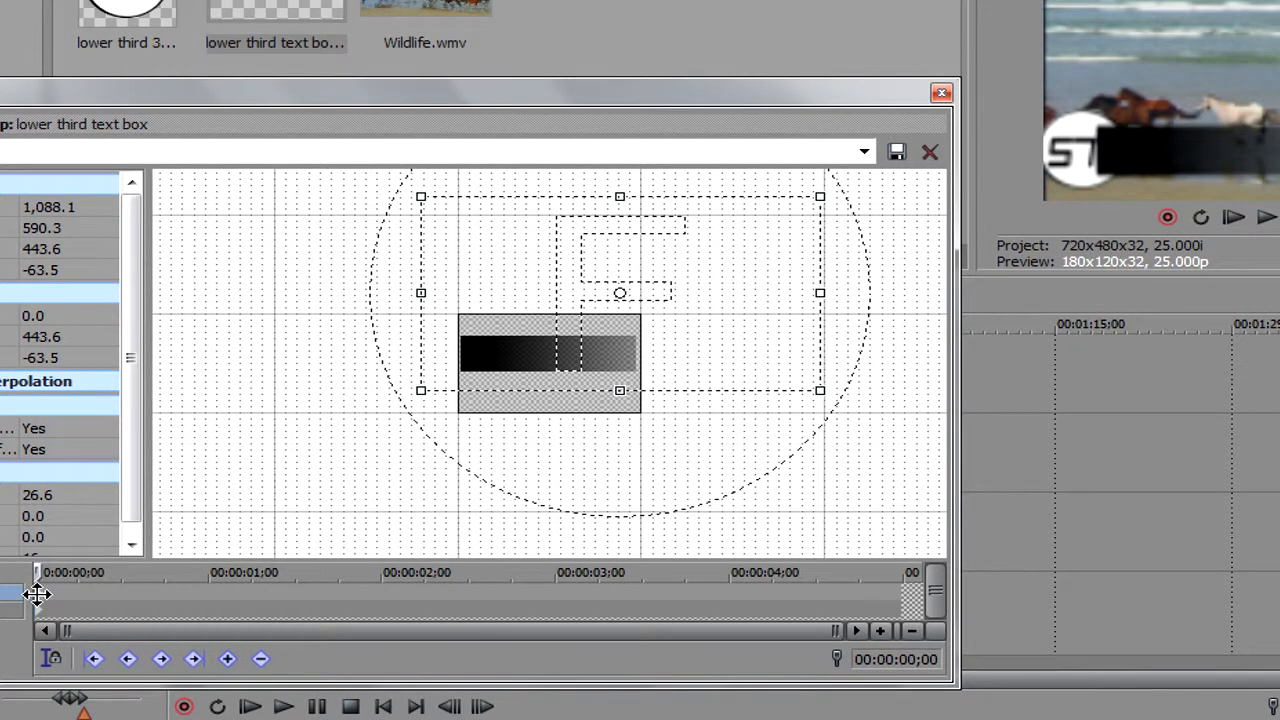
key(Right)
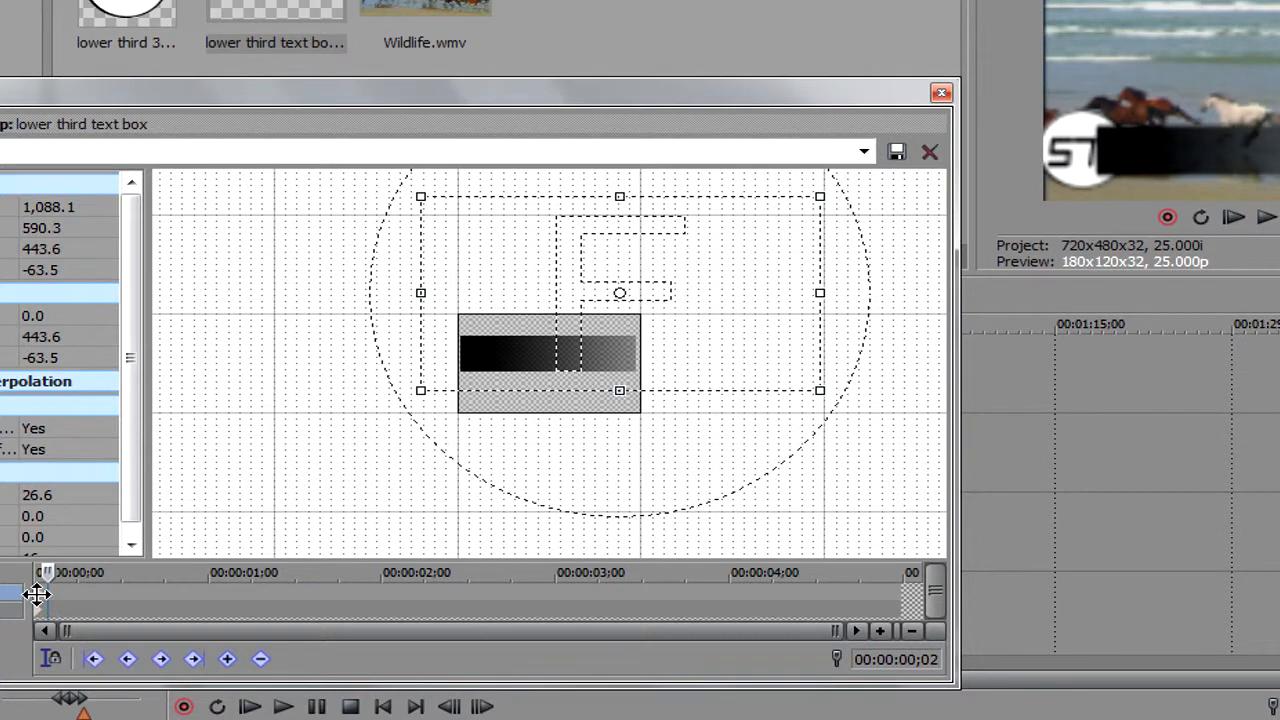
key(Right)
click(227, 658)
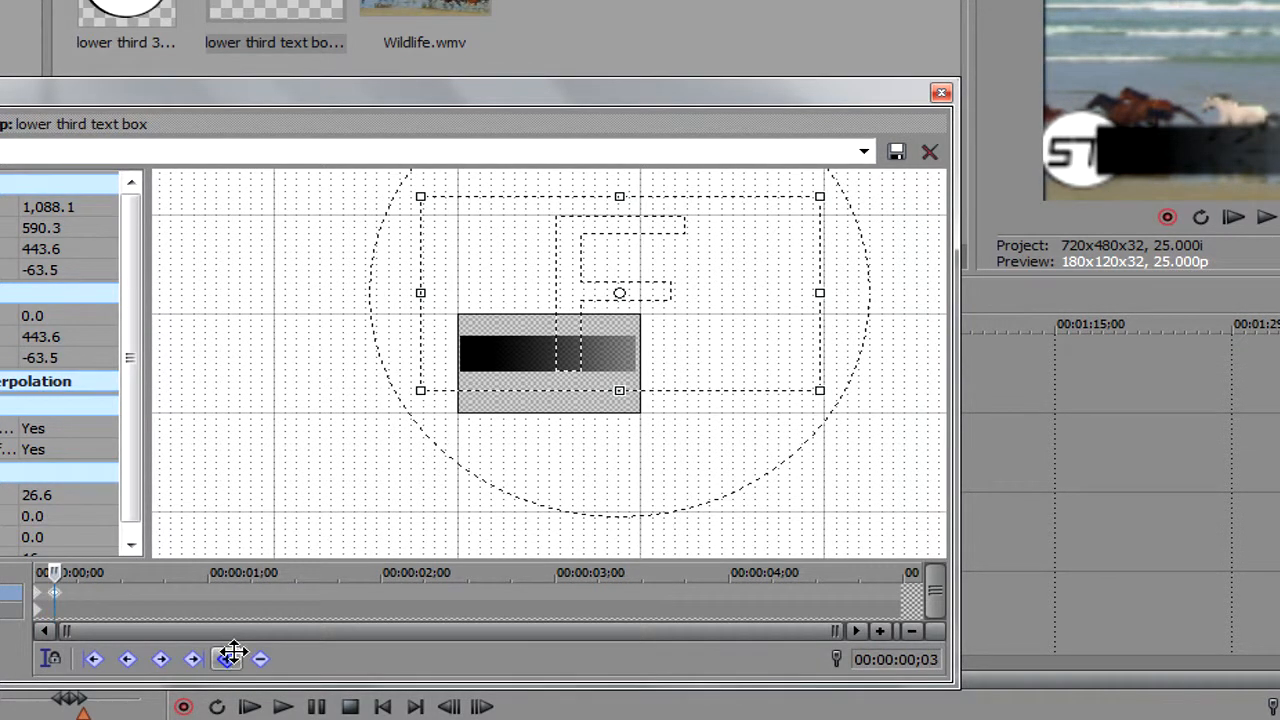
click(97, 594)
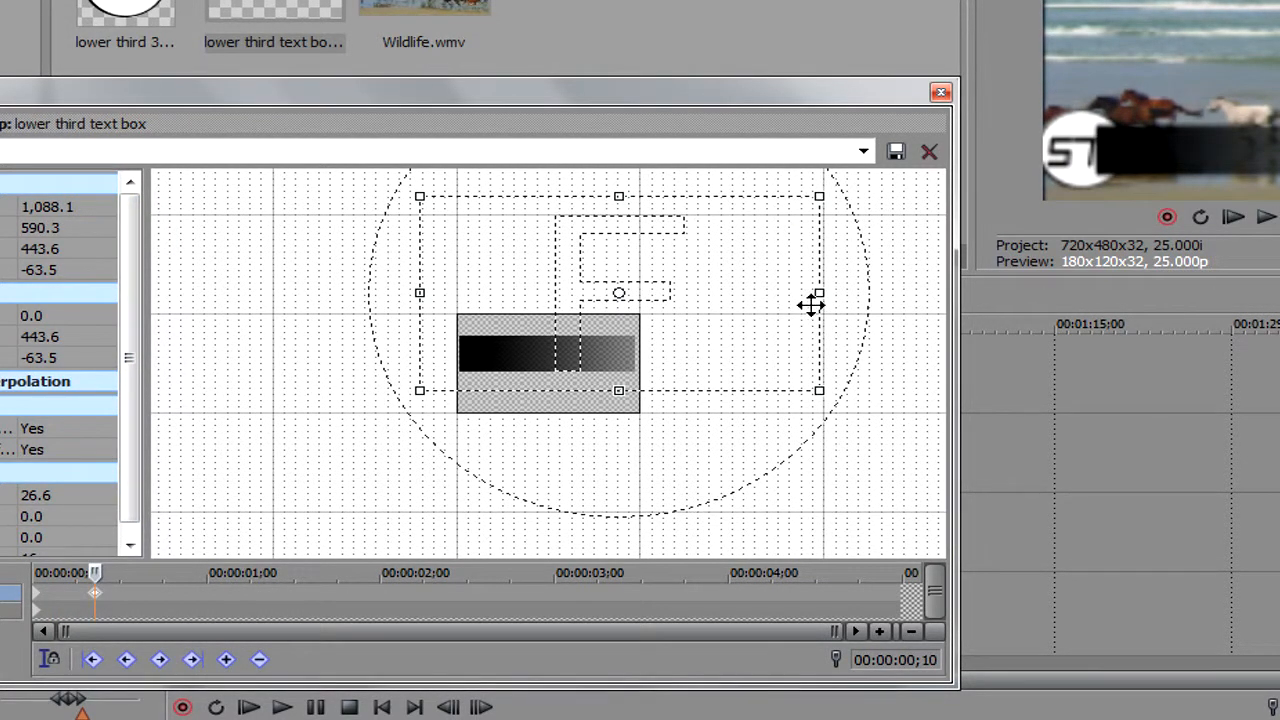
drag(819, 294, 619, 307)
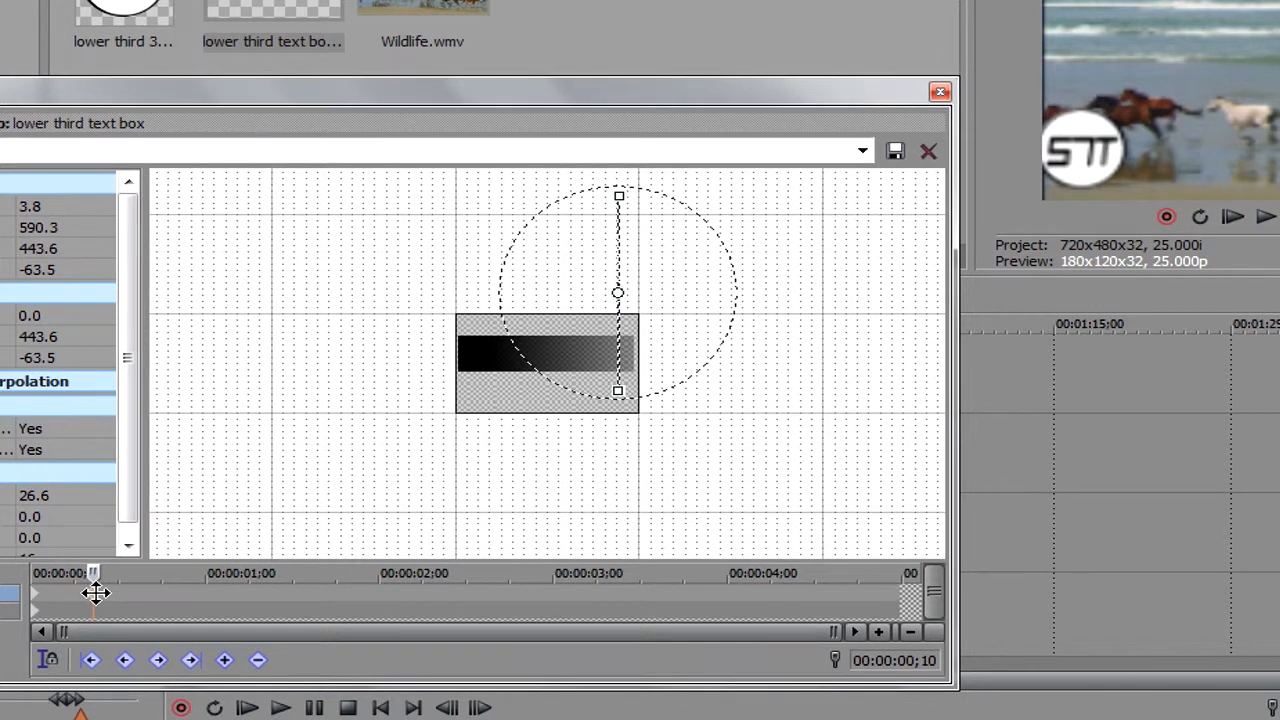
Widen the text box's crop frame to about 938 at 00:00:00;17 and close the Event Pan/Crop settings
key(Right)
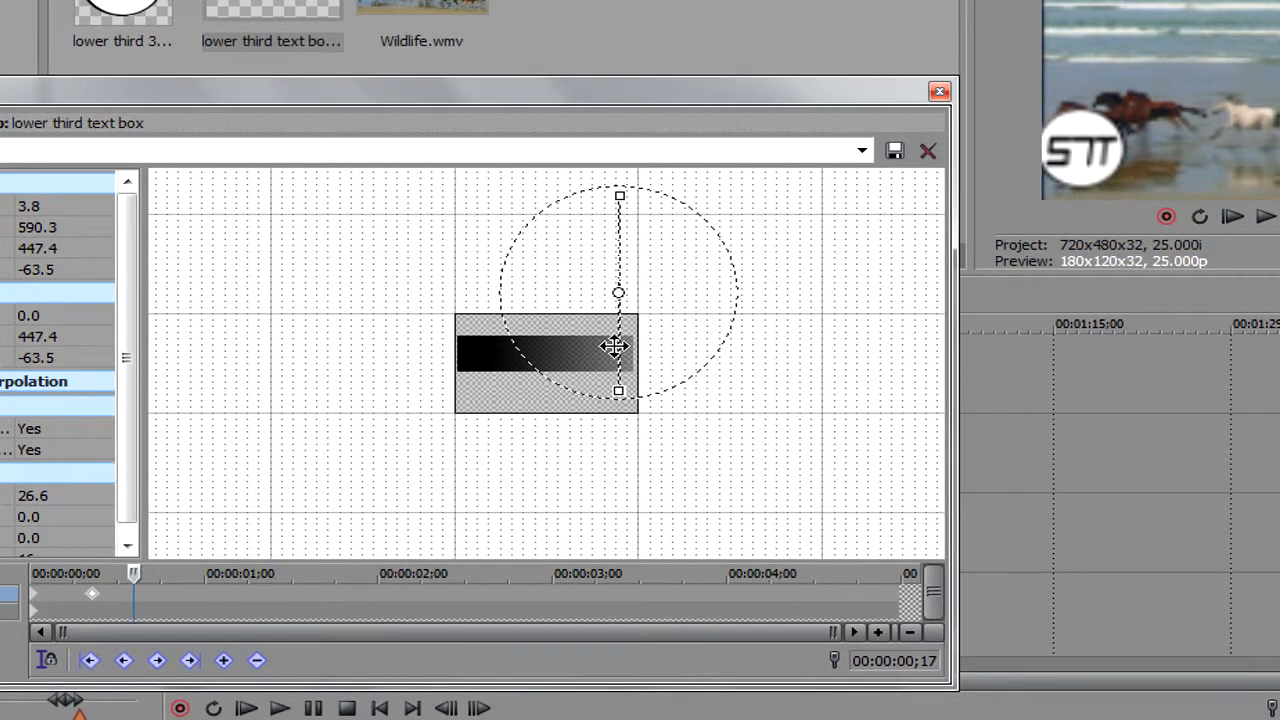
drag(620, 348, 788, 368)
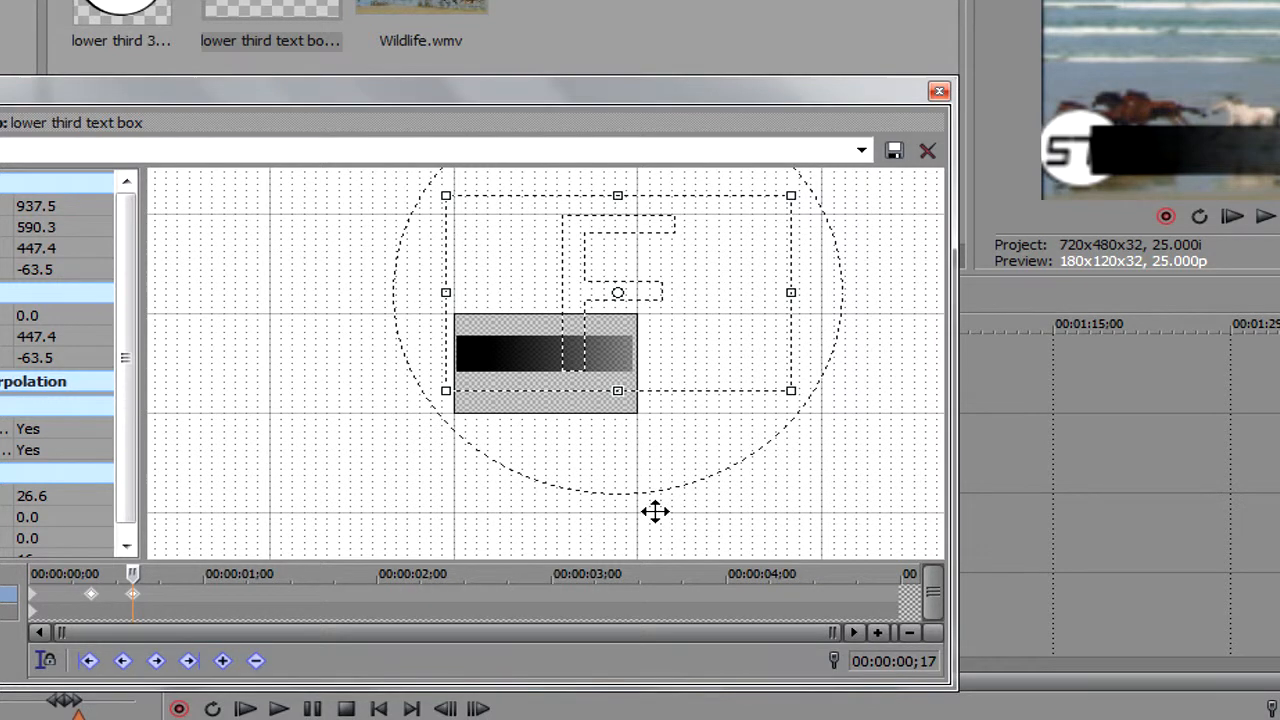
click(939, 91)
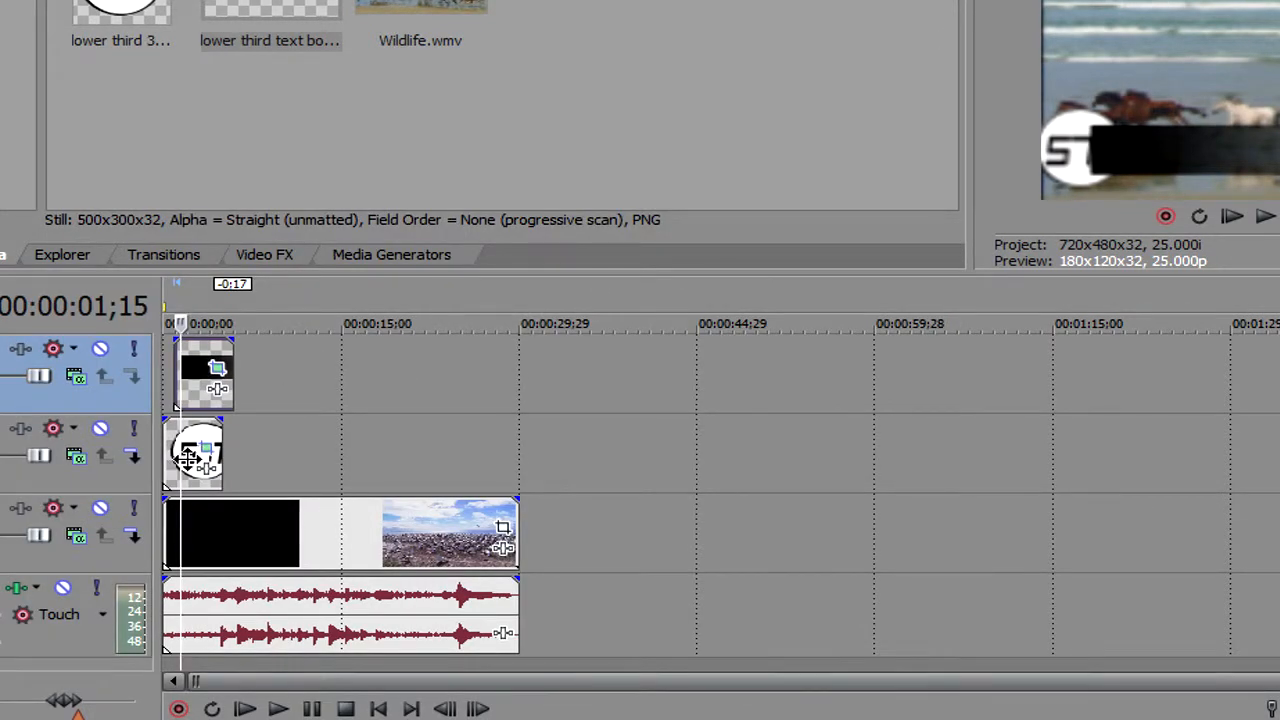
Rearrange the clips so the logo is on the top track and the text box is on the track below, starting at 00:00:01;15
mouse_move(187, 381)
mouse_down()
mouse_move(229, 429)
mouse_move(212, 453)
mouse_move(177, 400)
mouse_move(180, 374)
mouse_up()
drag(250, 451, 190, 462)
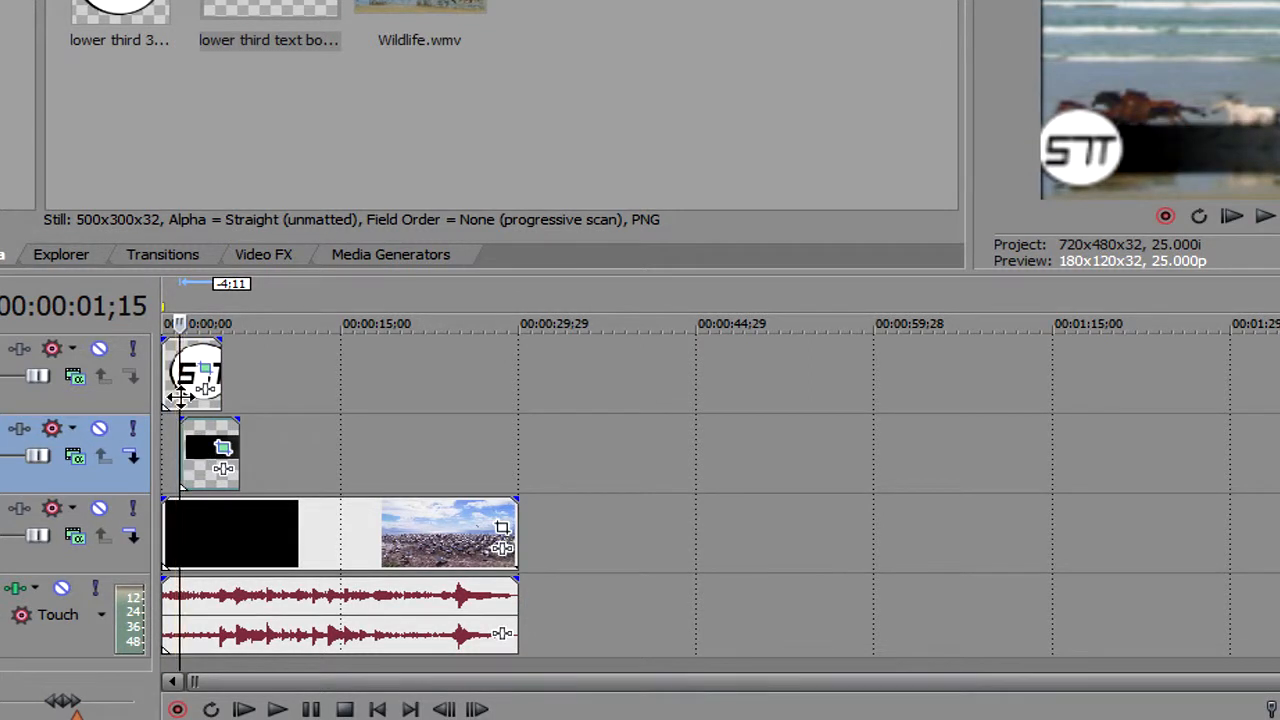
Mute the Wildlife audio track and preview the lower third animation from the start of the timeline
key(Home)
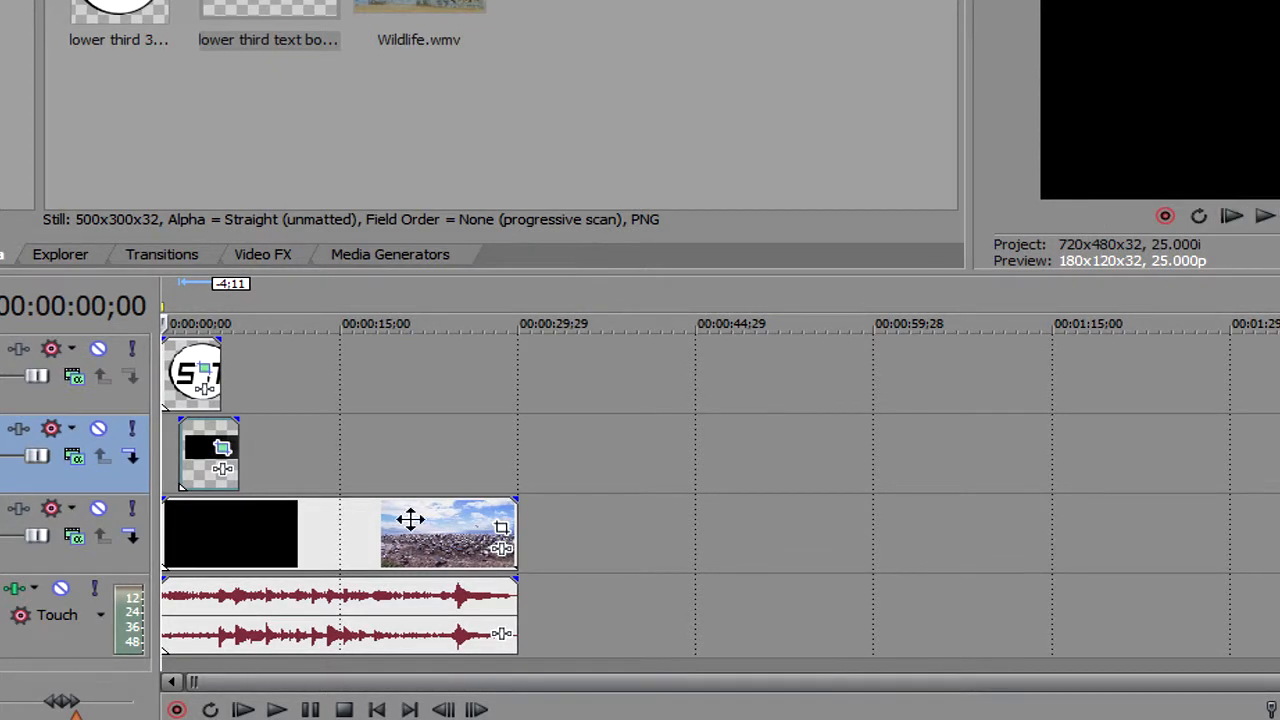
click(55, 632)
click(63, 588)
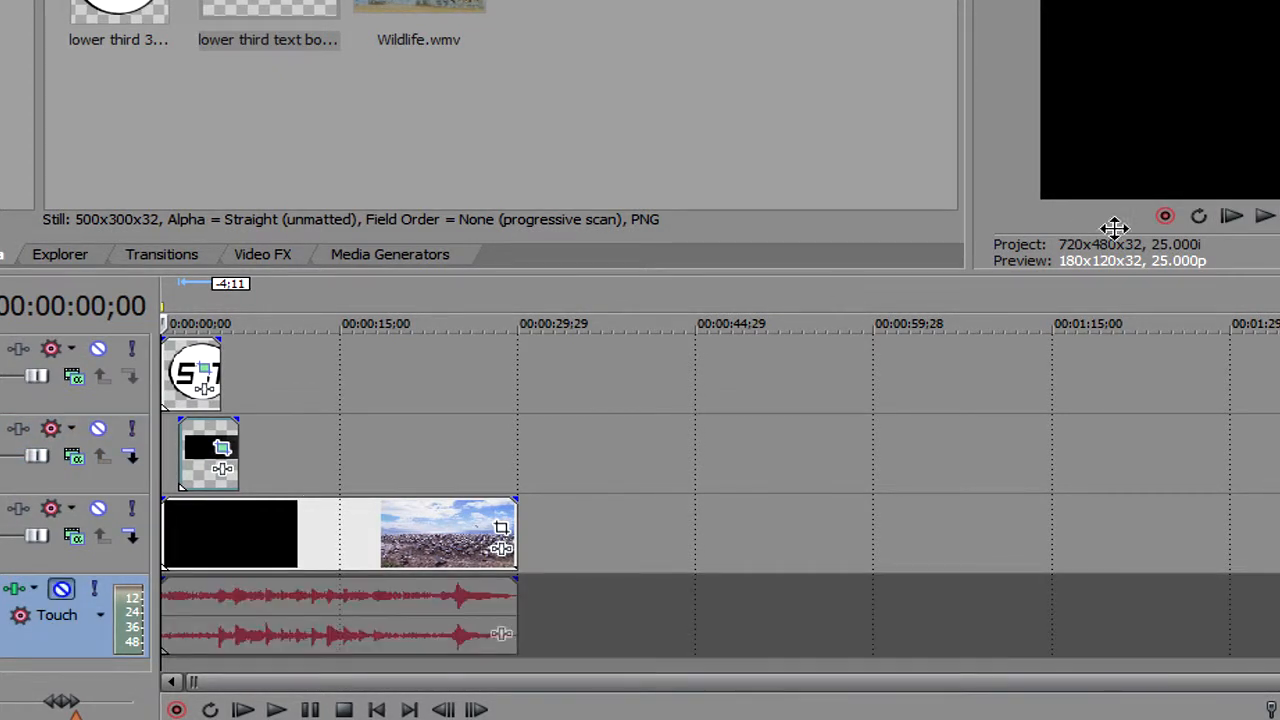
click(1262, 218)
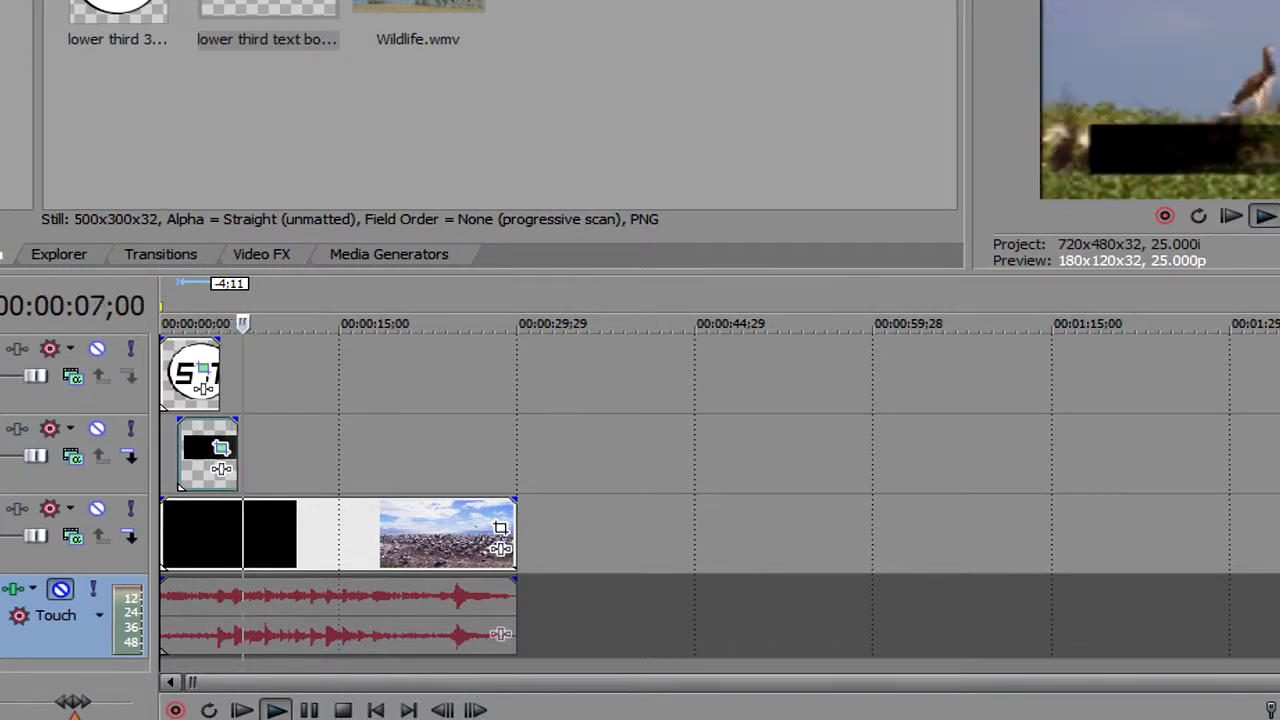
key(space)
Extend the end of the logo clip slightly and add a short fade-out to the end of the text box clip
drag(223, 370, 224, 338)
drag(236, 417, 215, 425)
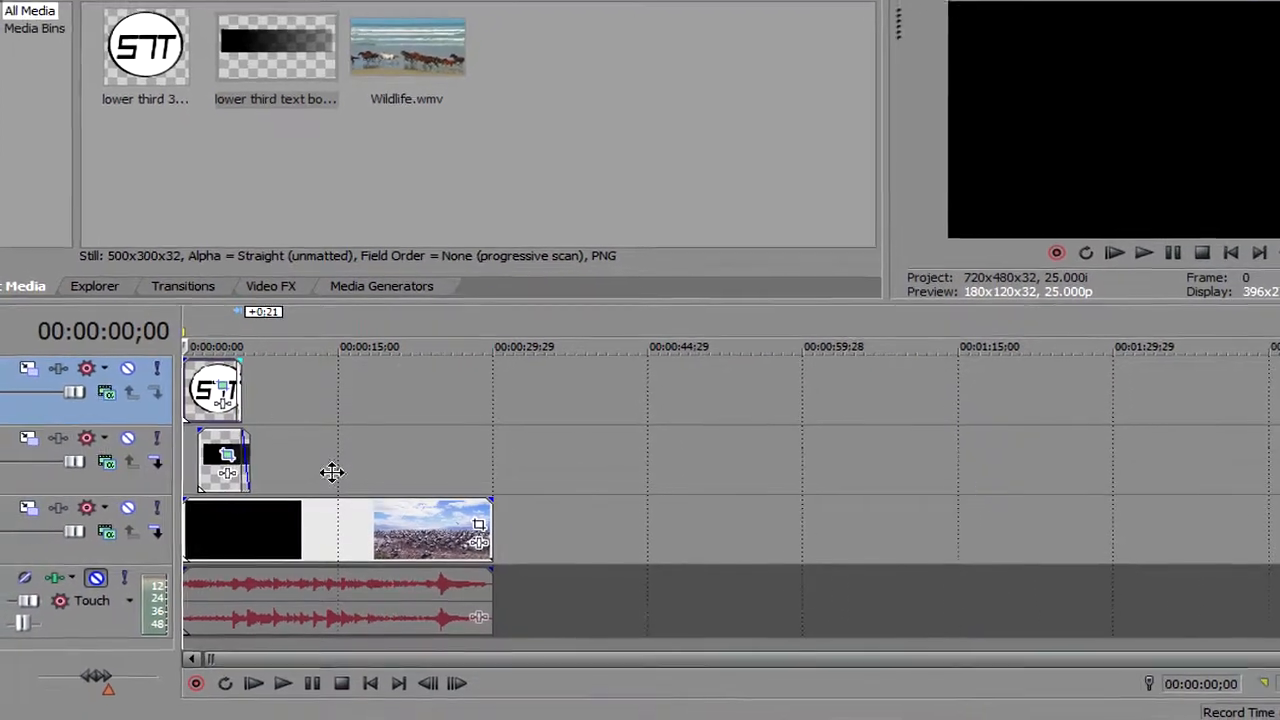